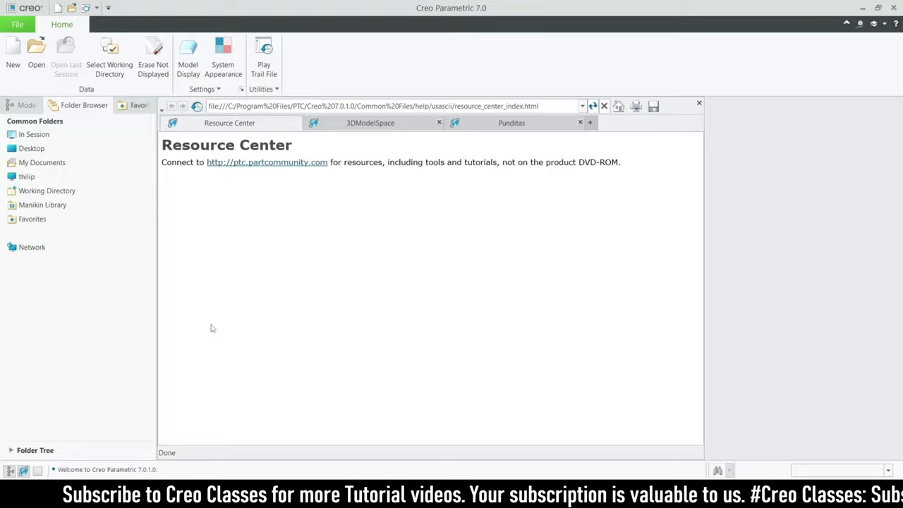
Set the working directory to the CAD MODELS folder inside the Desktop's cad models folder.
click(111, 58)
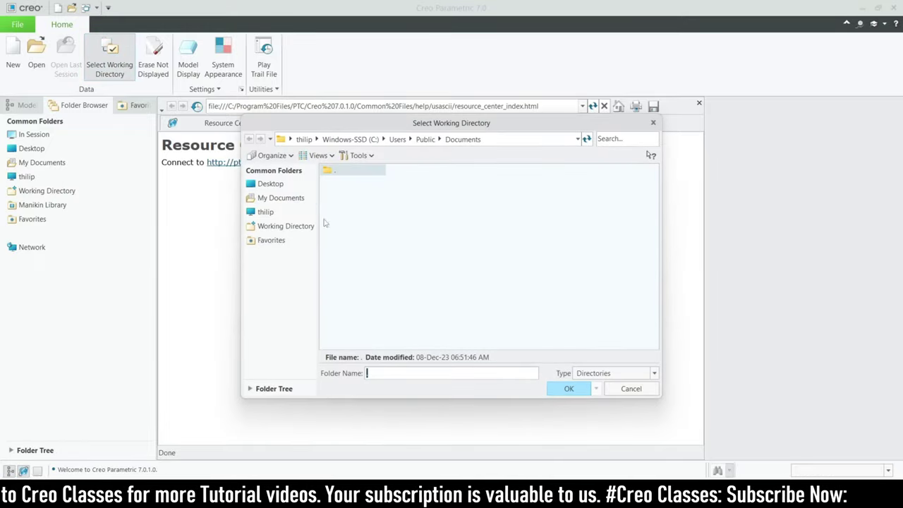
click(271, 184)
double_click(358, 251)
double_click(347, 183)
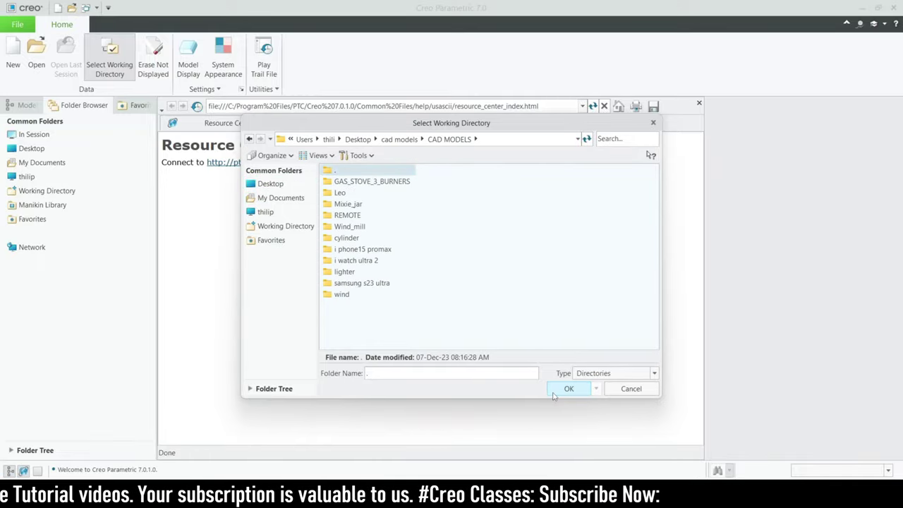
click(549, 386)
Create a new solid part named LED_CEILING-LIGHT without using the default template.
click(13, 55)
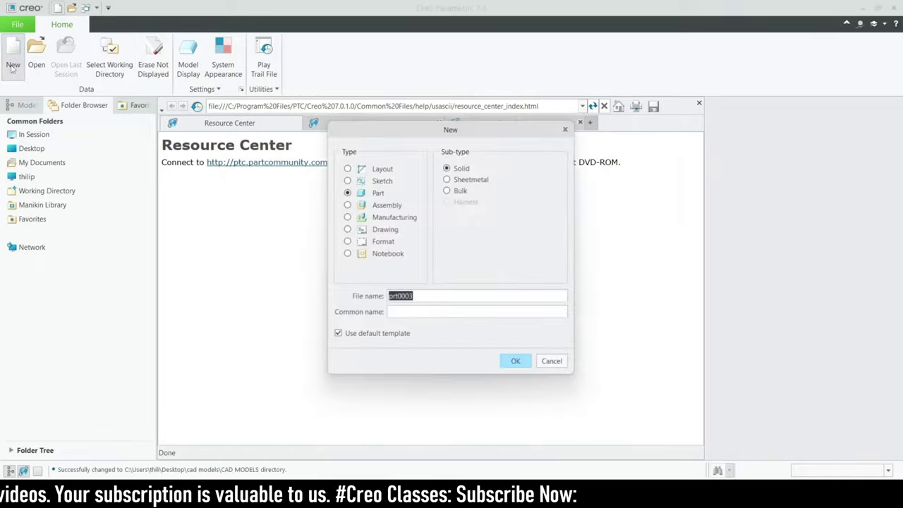
click(337, 334)
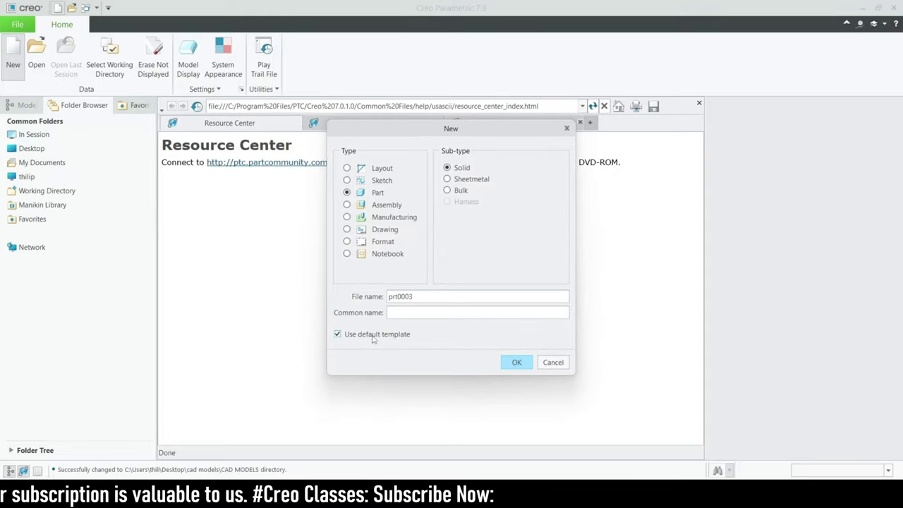
double_click(415, 296)
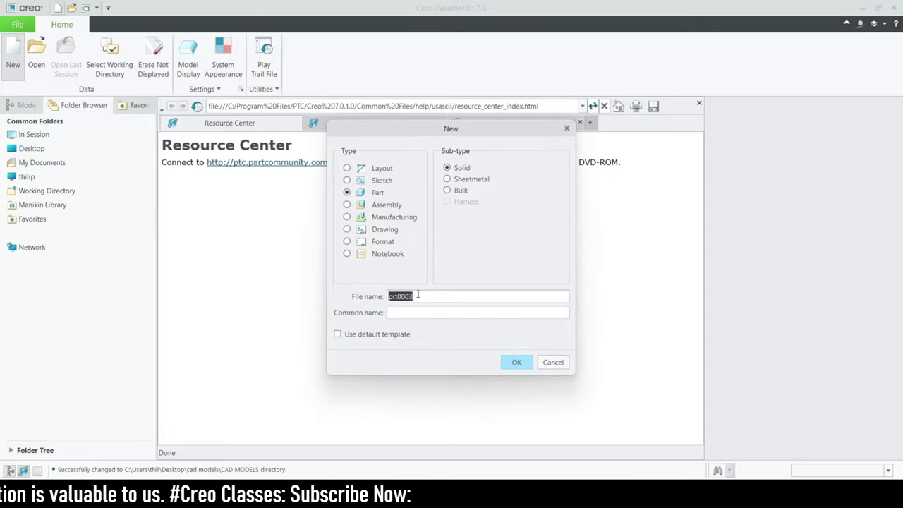
key(Caps_Lock)
text(LED)
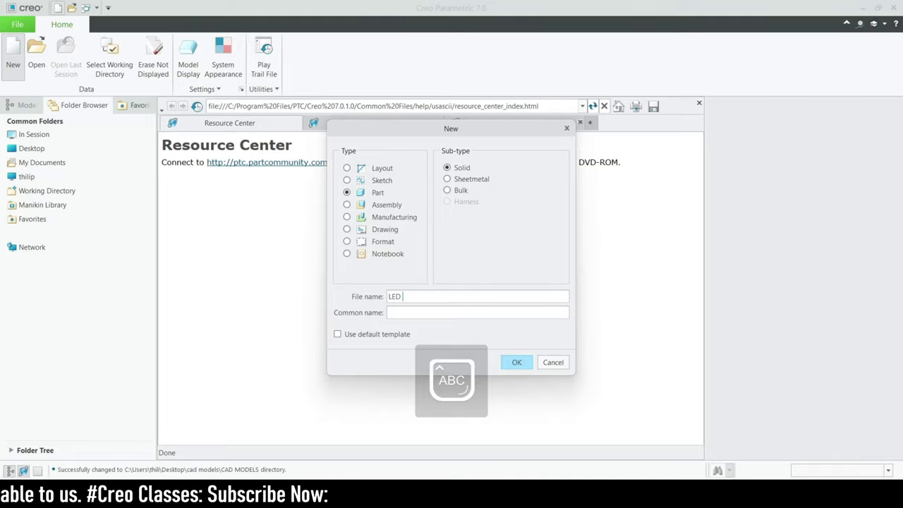
text(_)
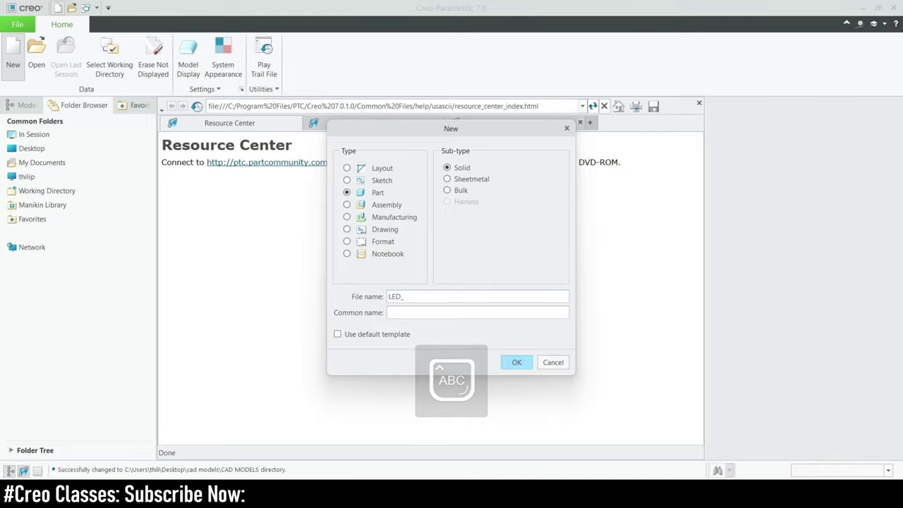
text(CEILING LIGHT)
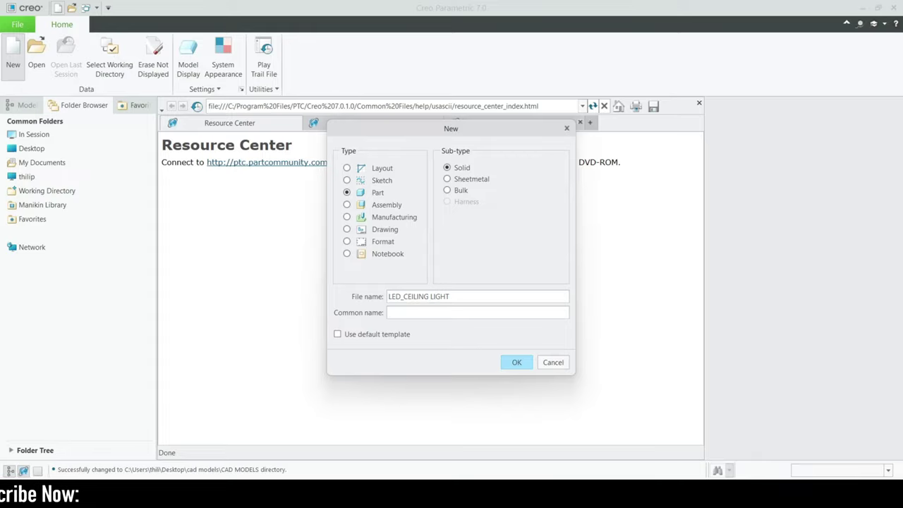
key(BackSpace)
key(BackSpace)
key(BackSpace)
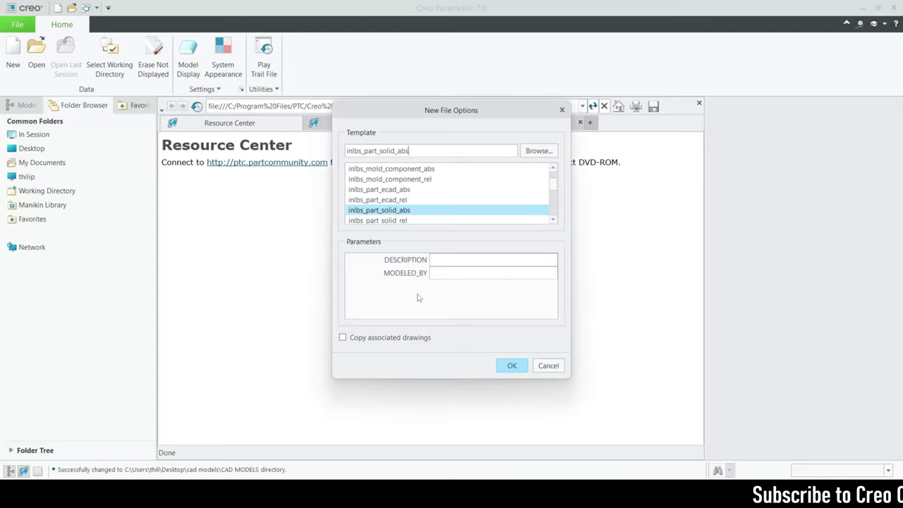
Choose the mmns_part_solid_abs template for the new part.
scroll(387, 211, down, 1)
scroll(387, 213, down, 3)
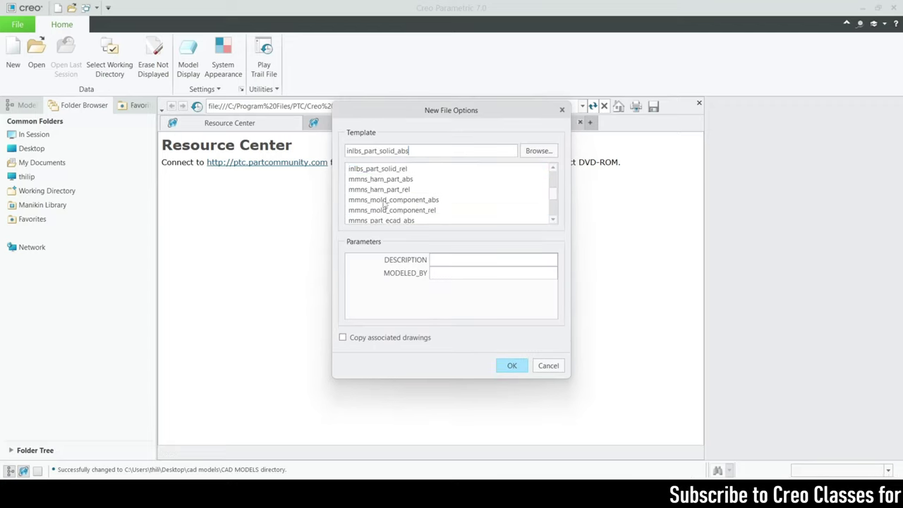
double_click(381, 205)
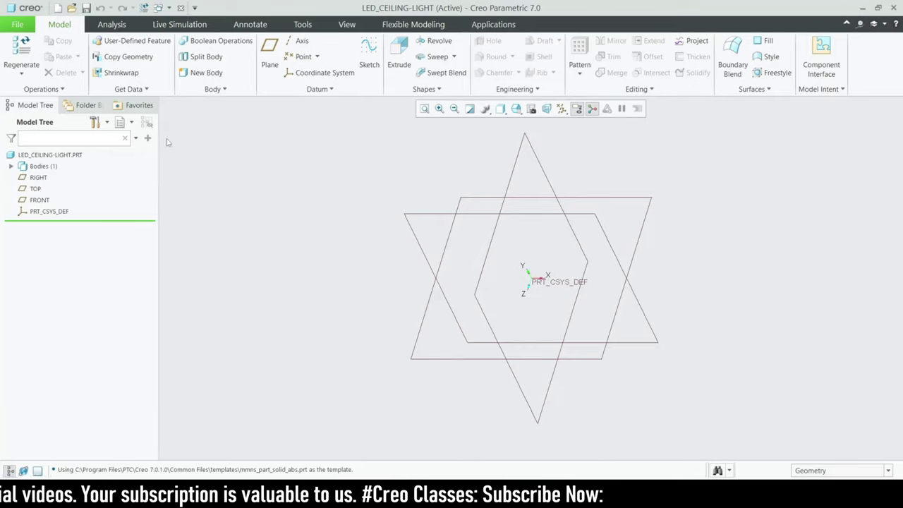
Sketch a 50 mm diameter circle centred on the origin of the FRONT plane and finish the sketch.
click(39, 201)
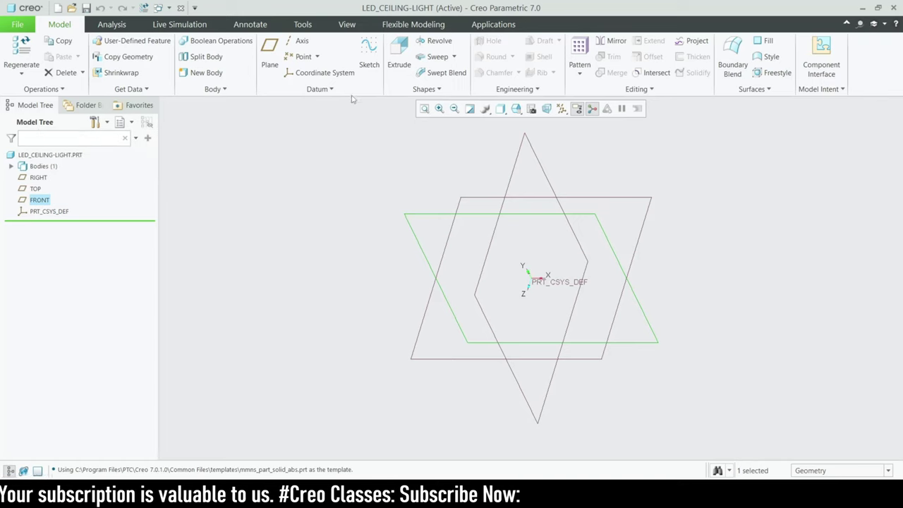
click(369, 56)
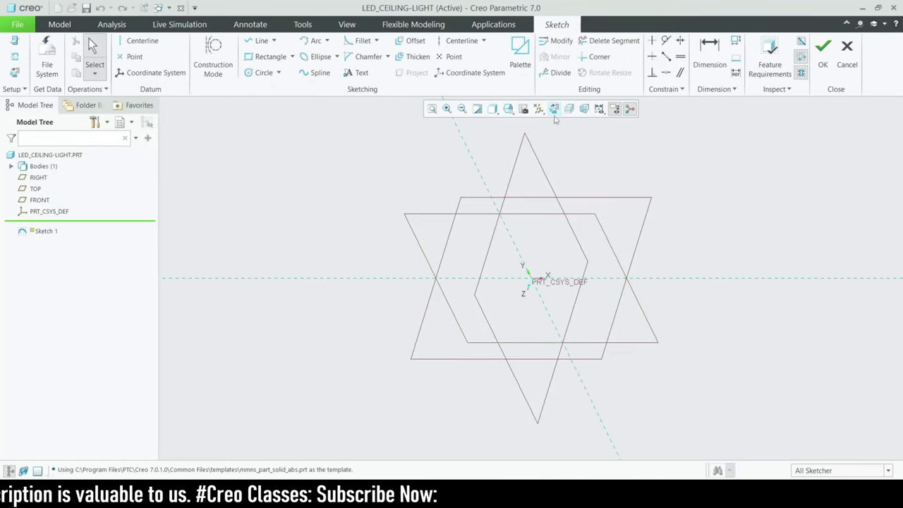
click(553, 108)
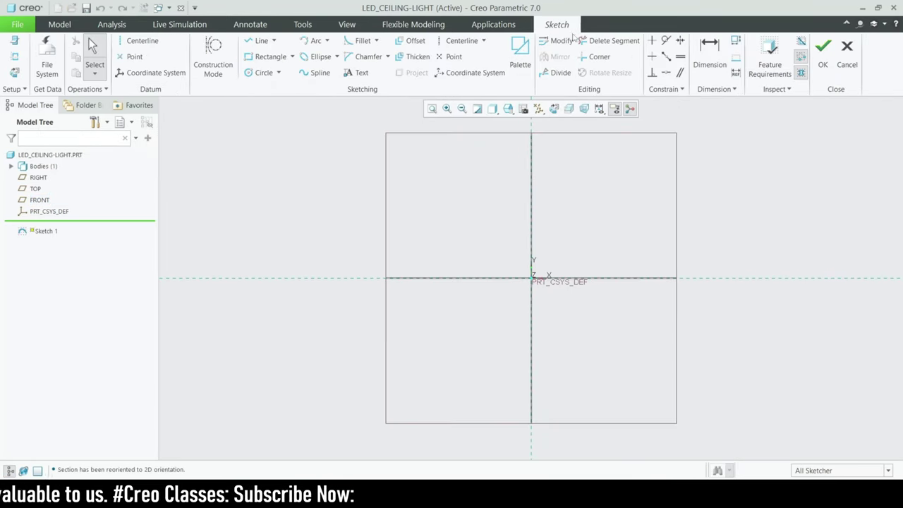
click(263, 72)
click(532, 279)
click(546, 304)
middle_click(484, 255)
double_click(483, 251)
text(50)
key(Return)
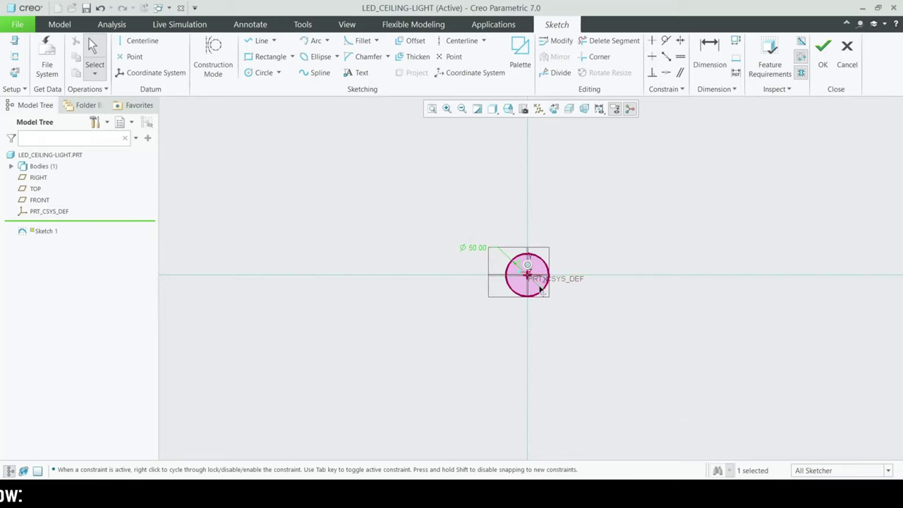
click(824, 60)
click(339, 290)
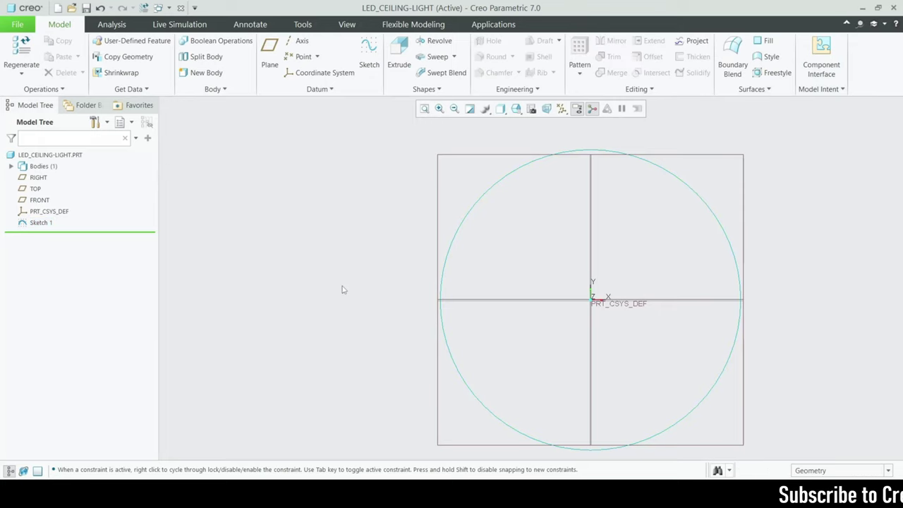
Start a solid Blend with the 50 mm circle sketch as section 1 and a 15 mm offset to the second section.
click(426, 89)
click(396, 100)
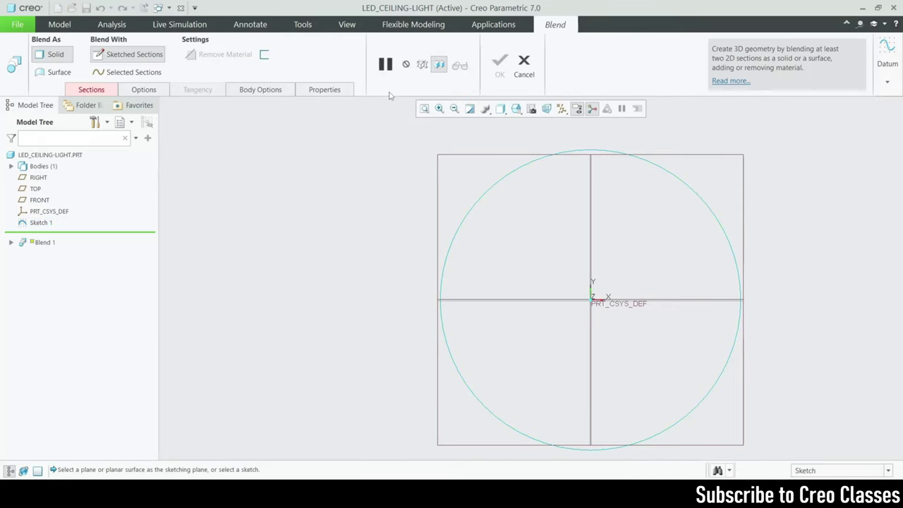
click(89, 90)
click(89, 90)
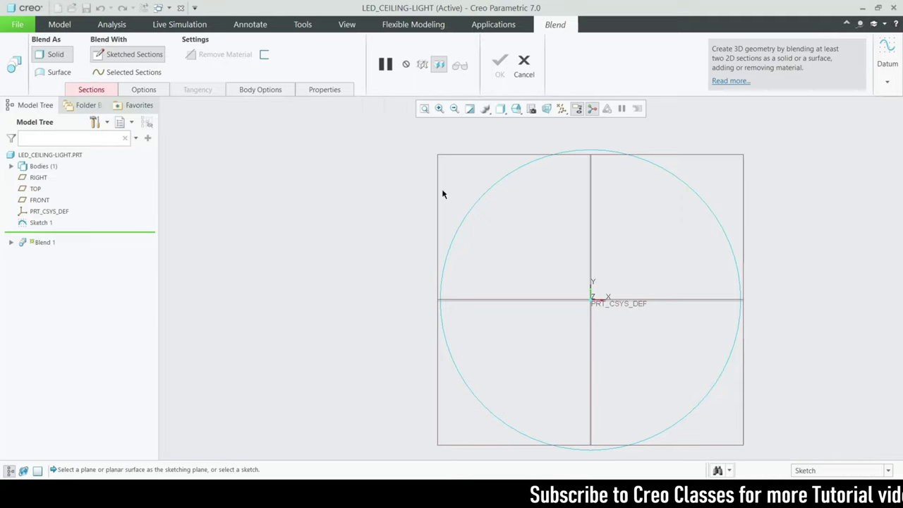
click(494, 191)
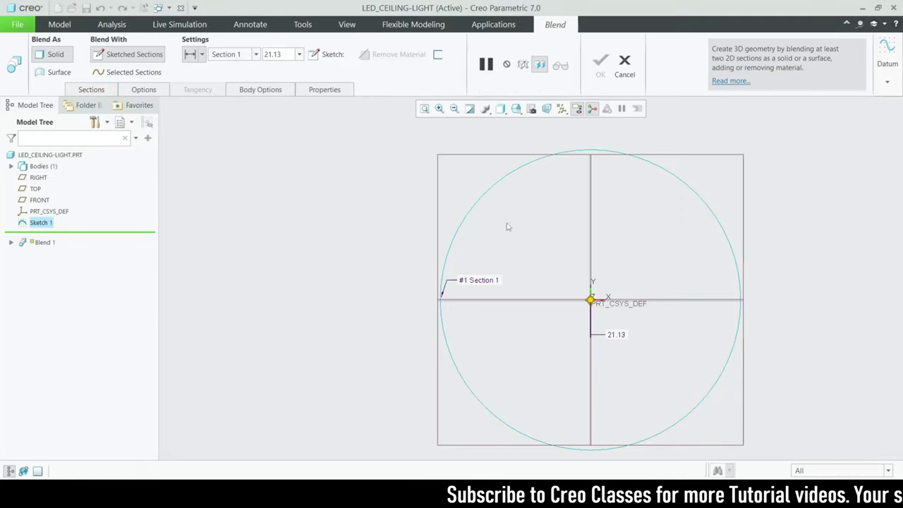
middle_drag(465, 323, 465, 288)
click(286, 59)
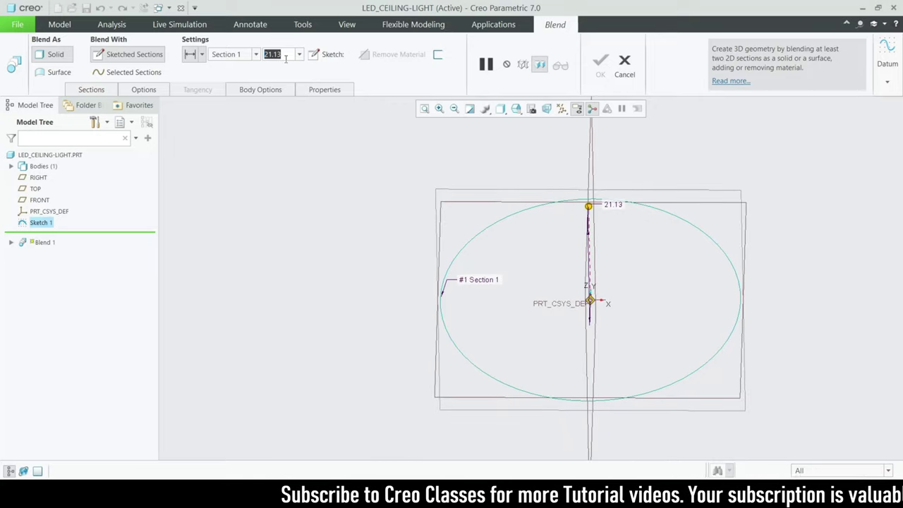
text(15)
key(Return)
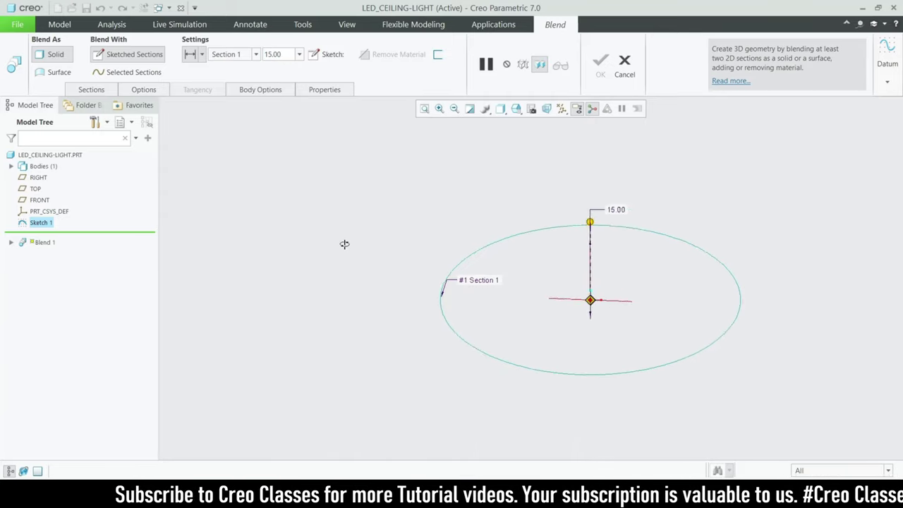
Sketch the blend's second section as a 65 mm diameter circle centred on the origin.
click(327, 57)
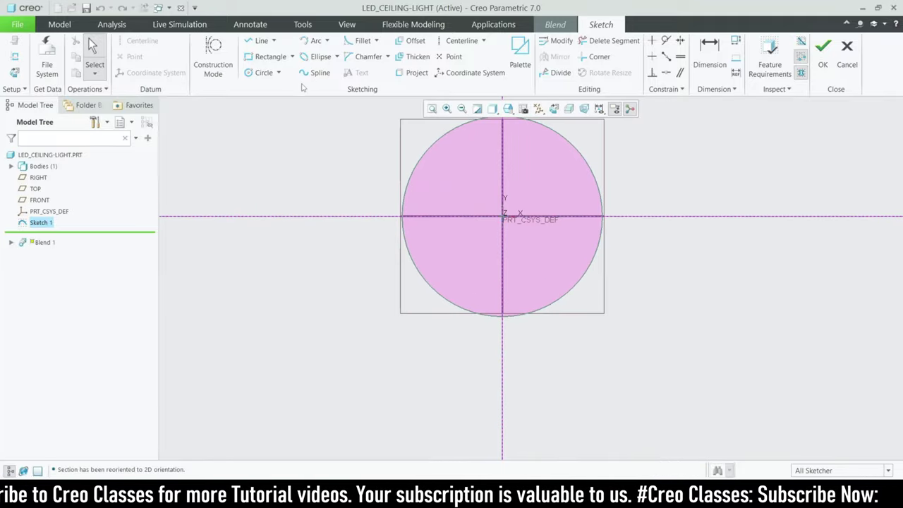
click(263, 73)
click(502, 217)
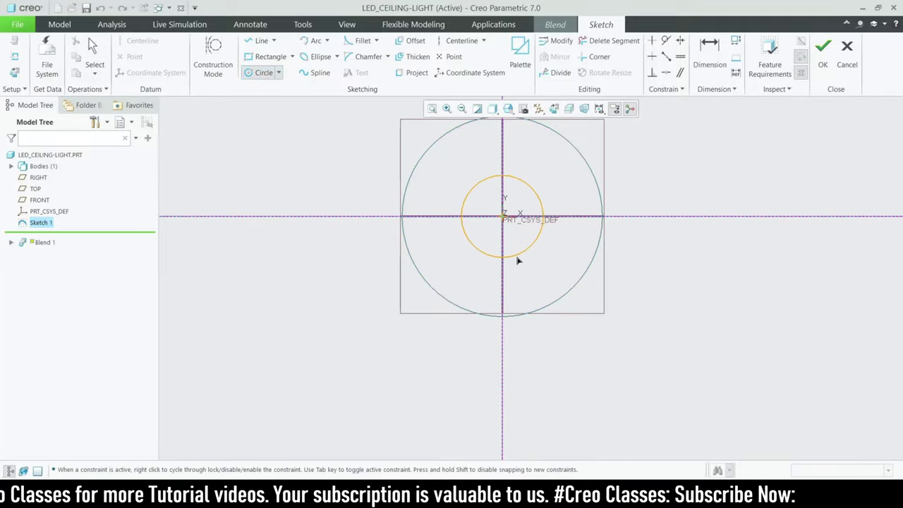
click(522, 254)
middle_click(522, 254)
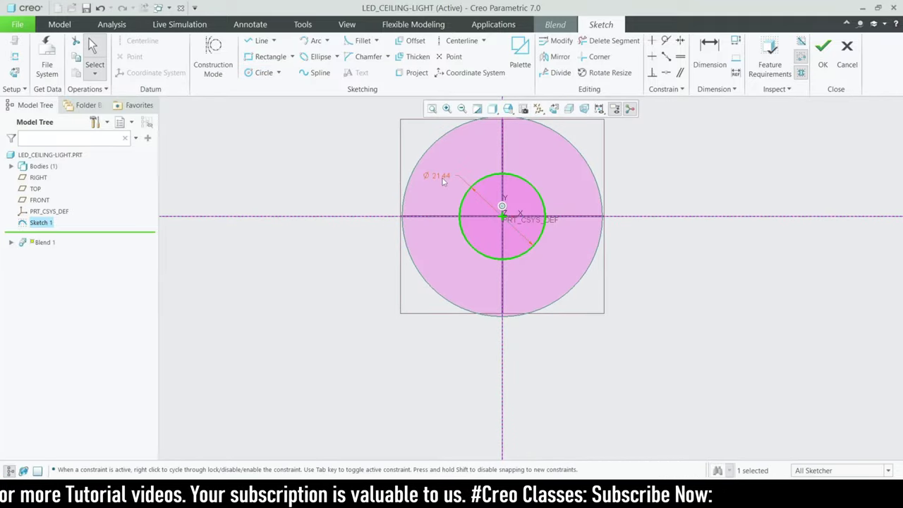
double_click(443, 180)
text(6)
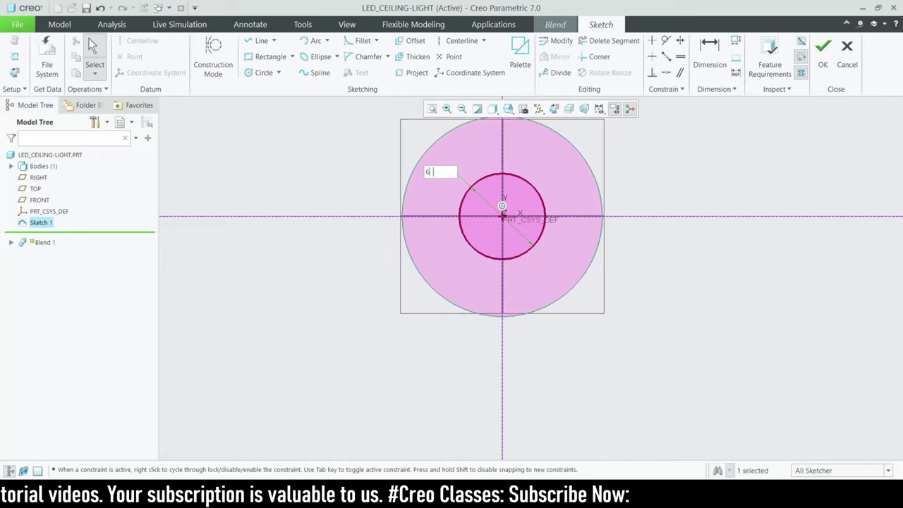
text(5)
key(Return)
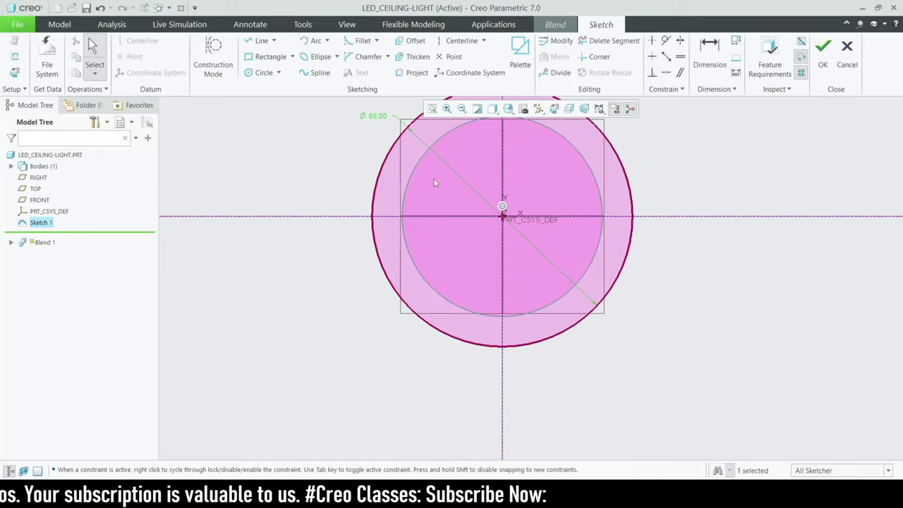
click(823, 46)
Complete the solid blend between the two circular sections.
mouse_move(651, 226)
middle_down()
mouse_move(603, 300)
mouse_move(615, 232)
mouse_move(578, 269)
mouse_move(494, 220)
mouse_move(499, 225)
middle_up()
middle_drag(508, 185, 555, 163)
click(600, 65)
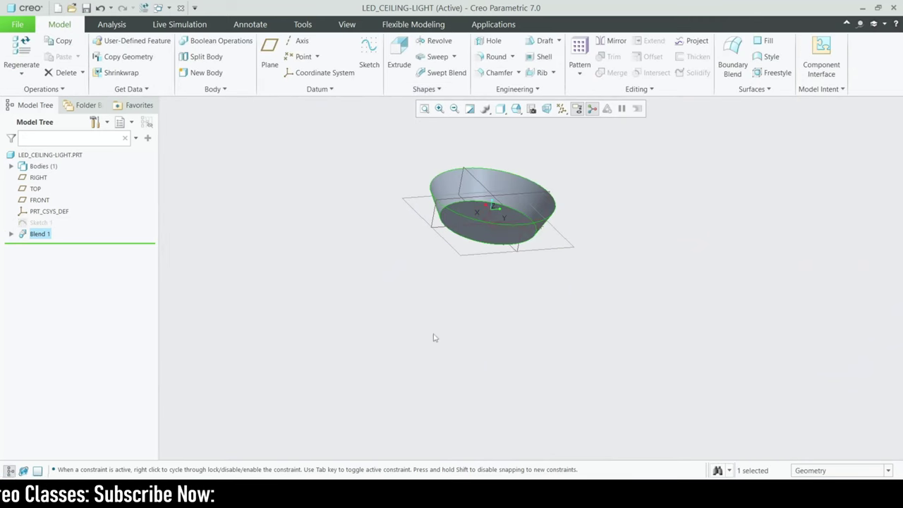
Change the model's display style to Shading With Edges.
scroll(535, 101, down, 3)
click(501, 108)
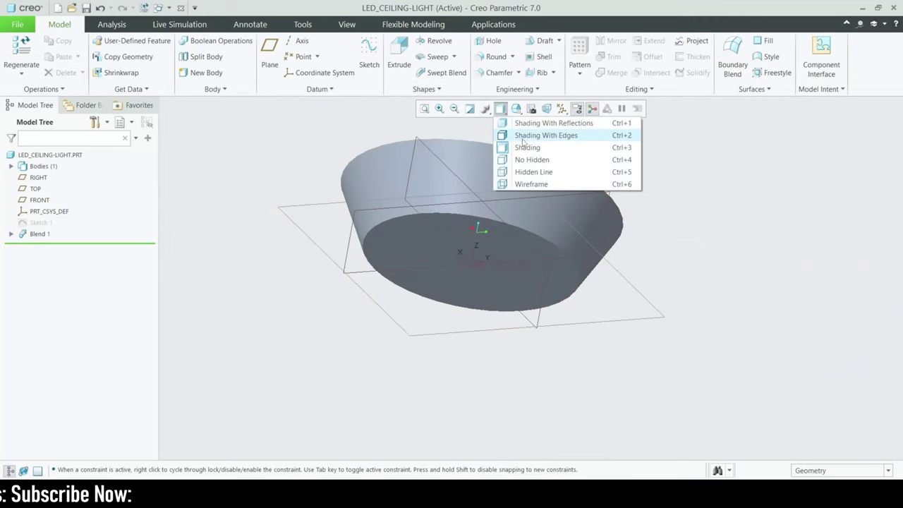
click(526, 137)
Start an Extrude on the blend's larger circular face and sketch an origin-centred rectangle about 18.5 mm wide and 16.75 mm high.
mouse_move(621, 190)
middle_down()
mouse_move(642, 202)
mouse_move(655, 270)
mouse_move(645, 226)
mouse_move(618, 211)
mouse_move(510, 281)
mouse_move(579, 306)
mouse_move(546, 310)
mouse_move(384, 234)
middle_up()
click(400, 181)
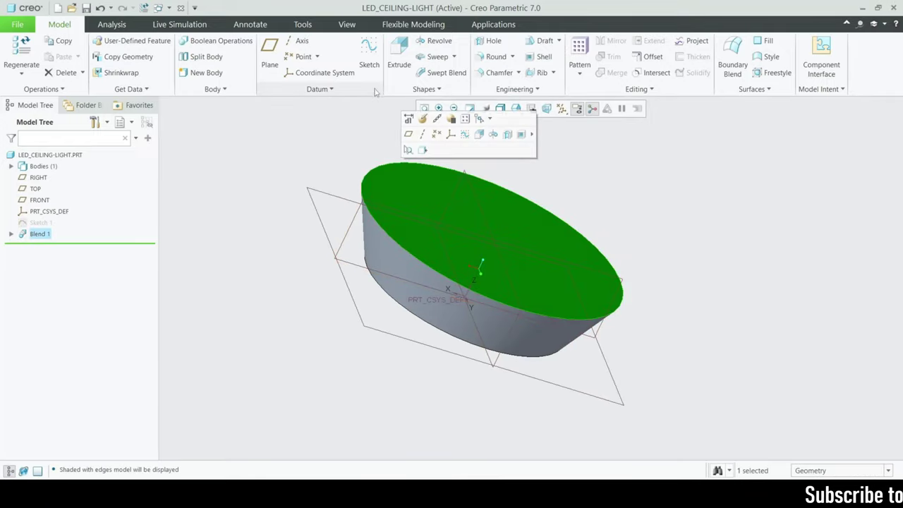
click(388, 68)
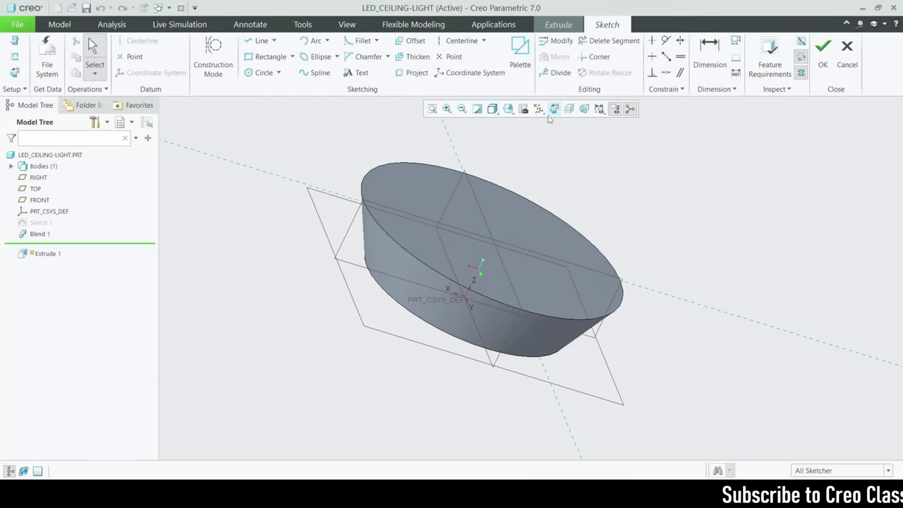
click(554, 110)
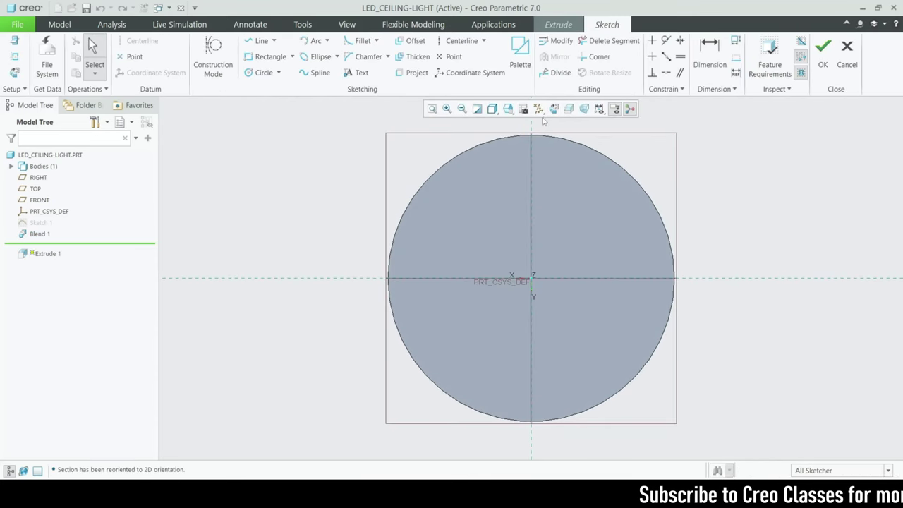
click(292, 56)
click(294, 92)
click(532, 278)
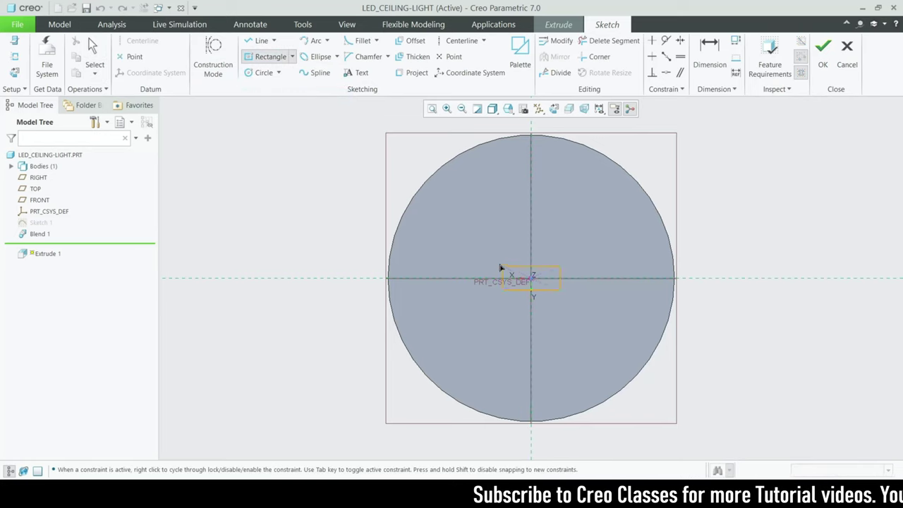
click(492, 245)
middle_click(515, 247)
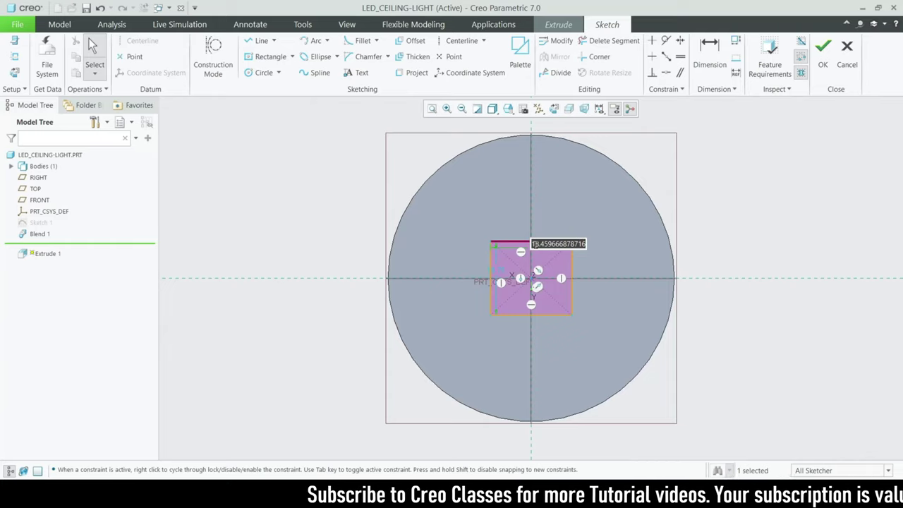
Set the rectangle's width and height to 150 mm and finish the sketch.
text(150)
key(Return)
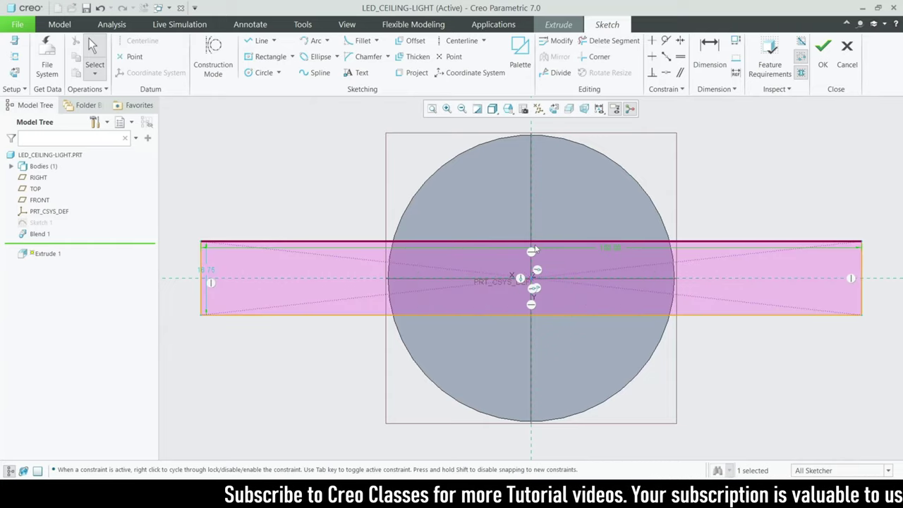
double_click(209, 270)
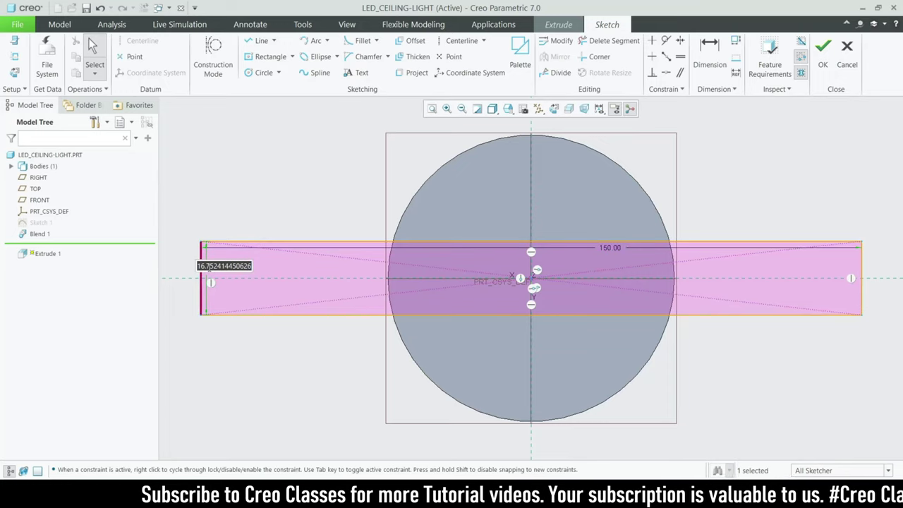
text(150)
key(Return)
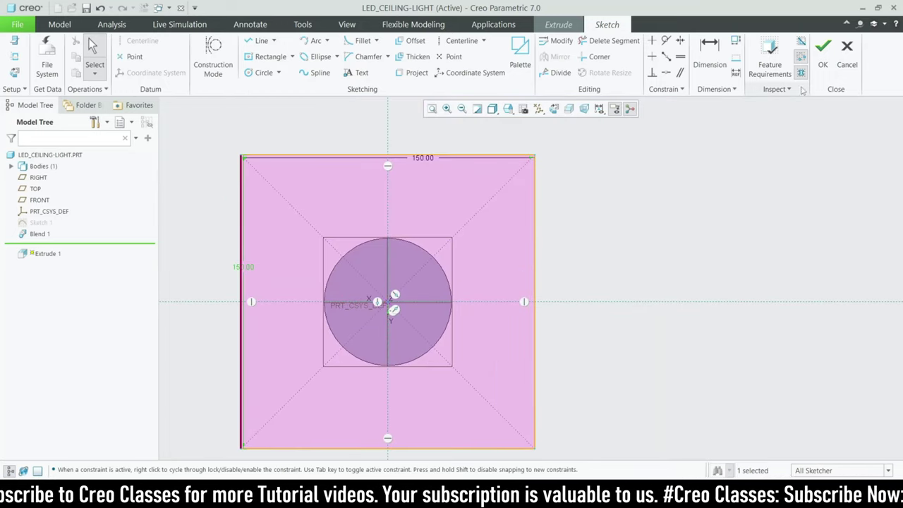
click(823, 56)
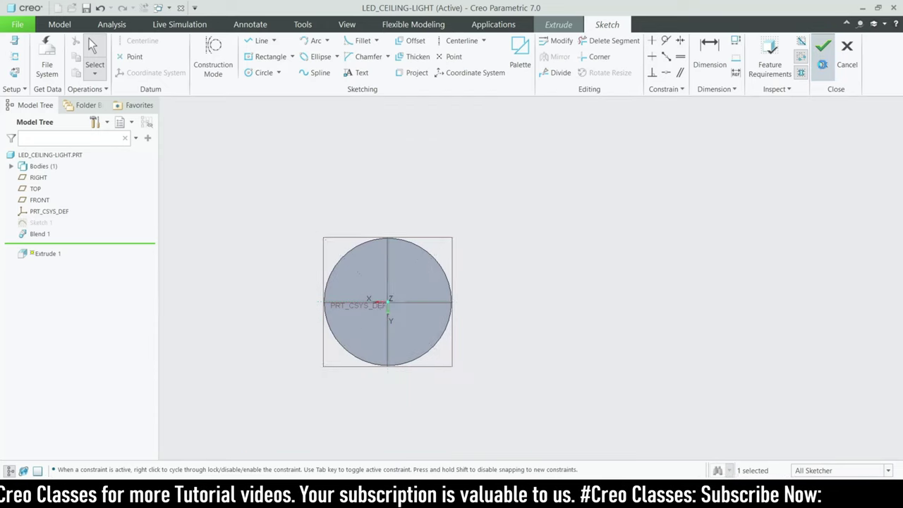
Extrude the 150 mm square as a solid with a depth of 10 mm.
double_click(146, 54)
text(10)
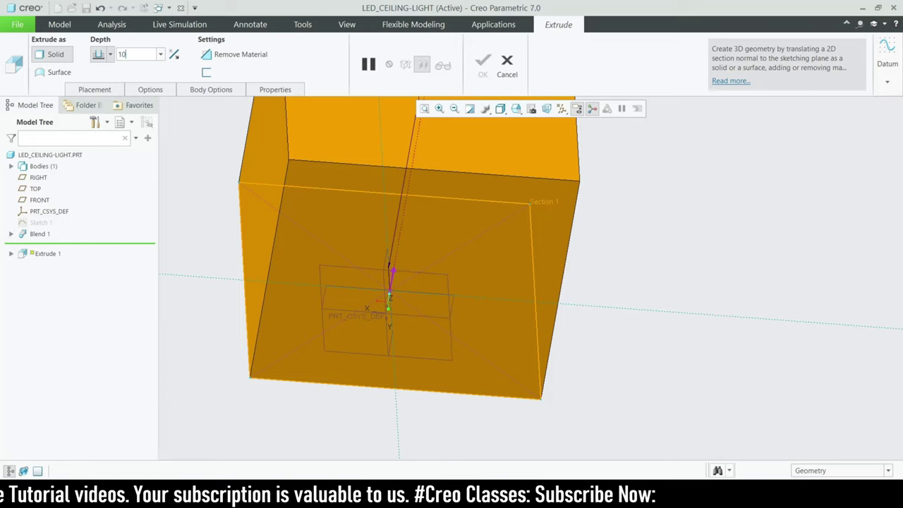
key(Return)
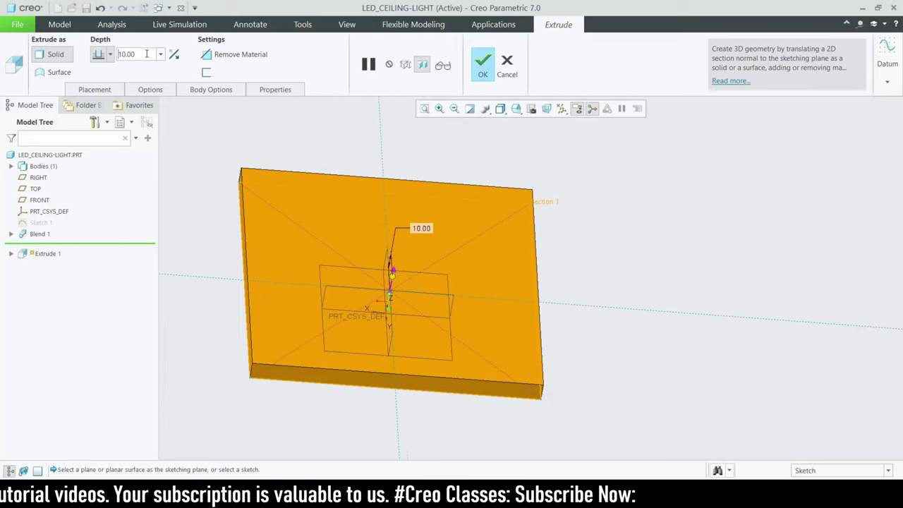
click(484, 69)
Start an Extrude on the base plate's outer face and sketch an origin-centred square about 71 mm wide.
middle_drag(349, 408, 366, 351)
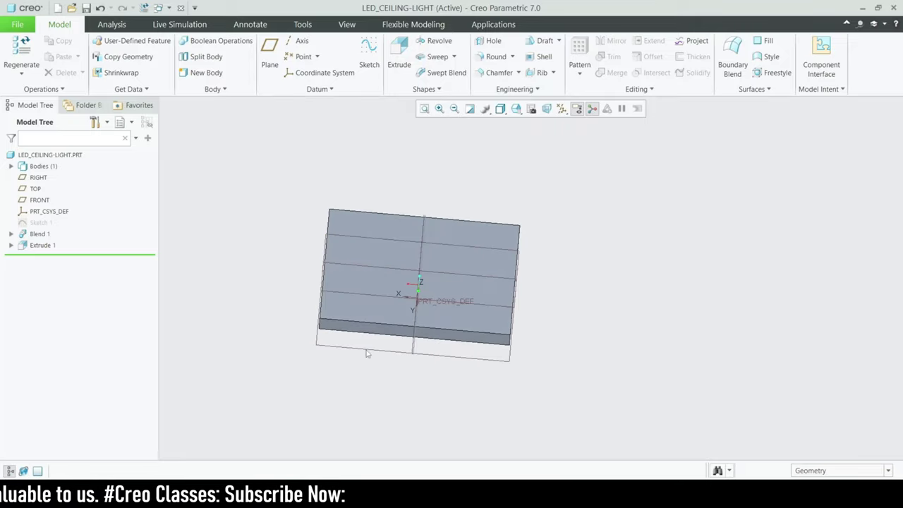
click(395, 290)
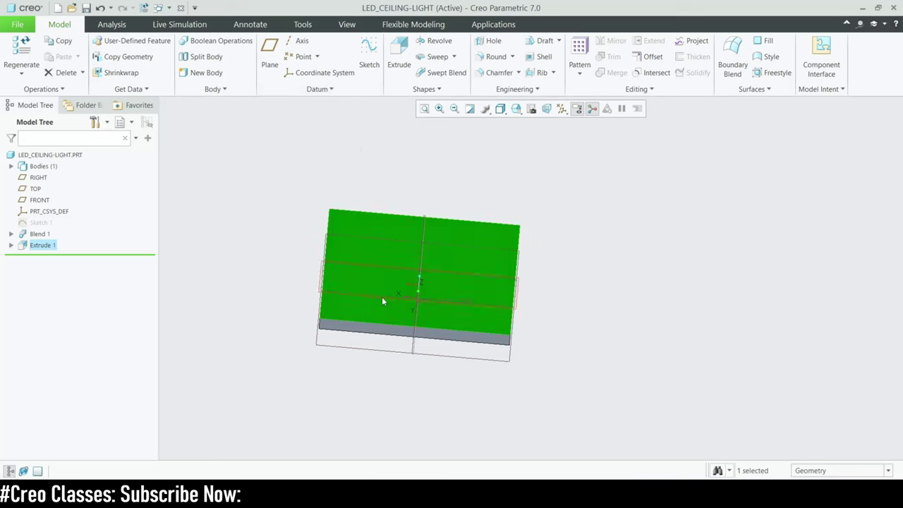
click(399, 53)
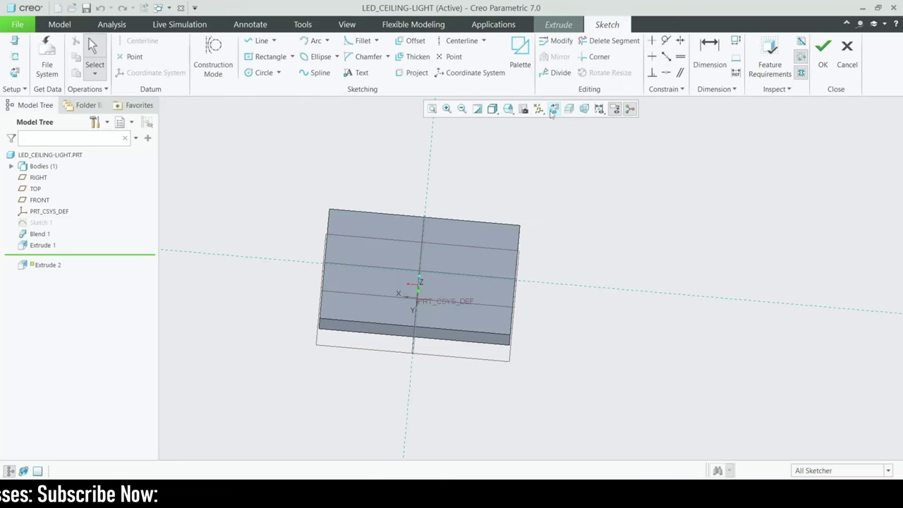
click(551, 110)
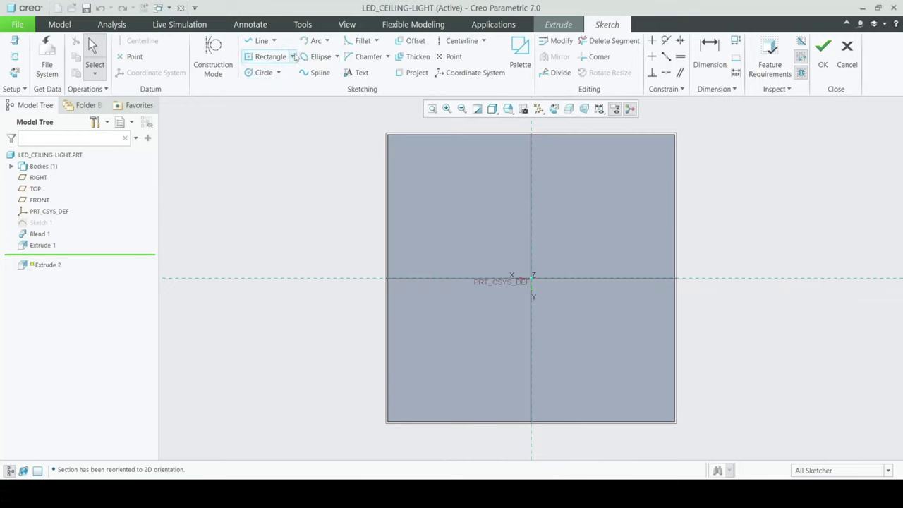
click(292, 56)
click(294, 94)
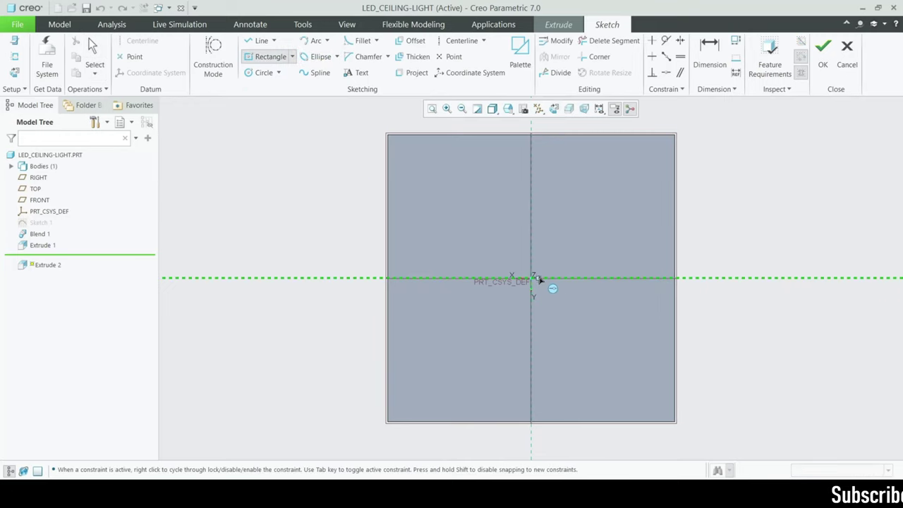
click(531, 278)
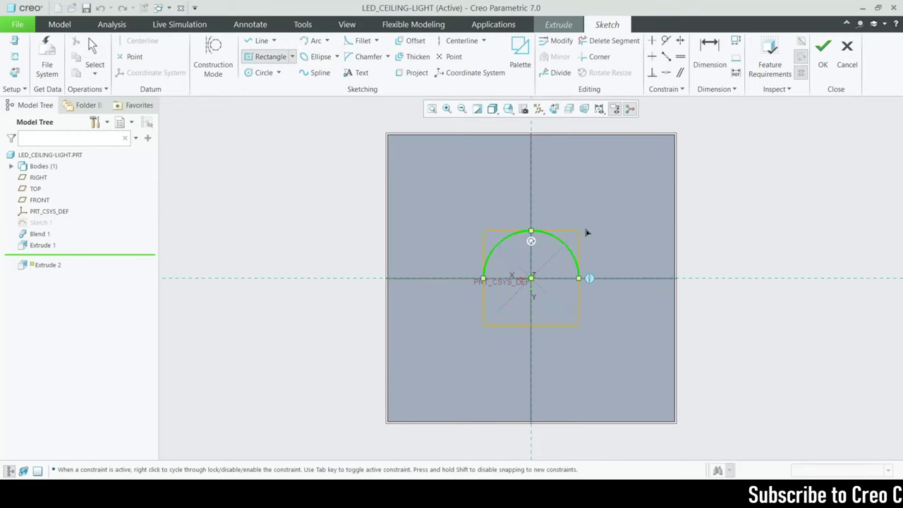
click(599, 210)
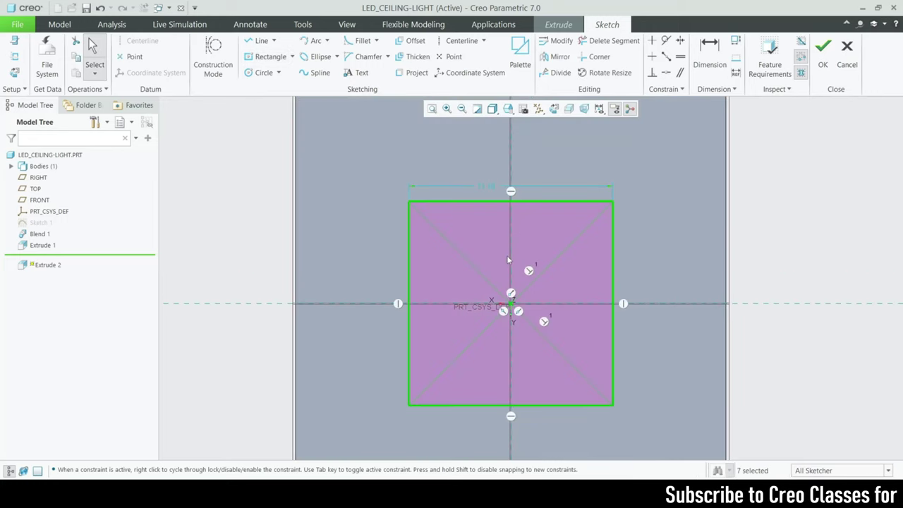
Set the centred square's side length to 170 mm.
double_click(492, 189)
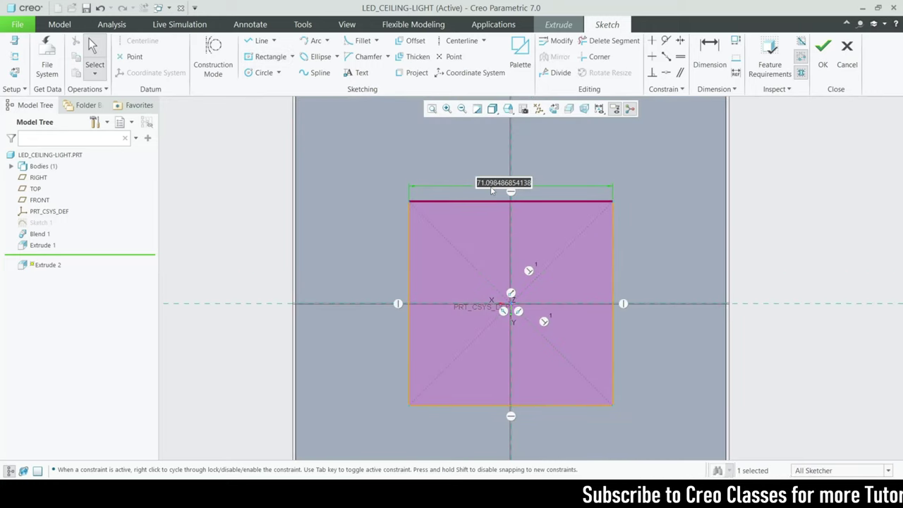
text(1)
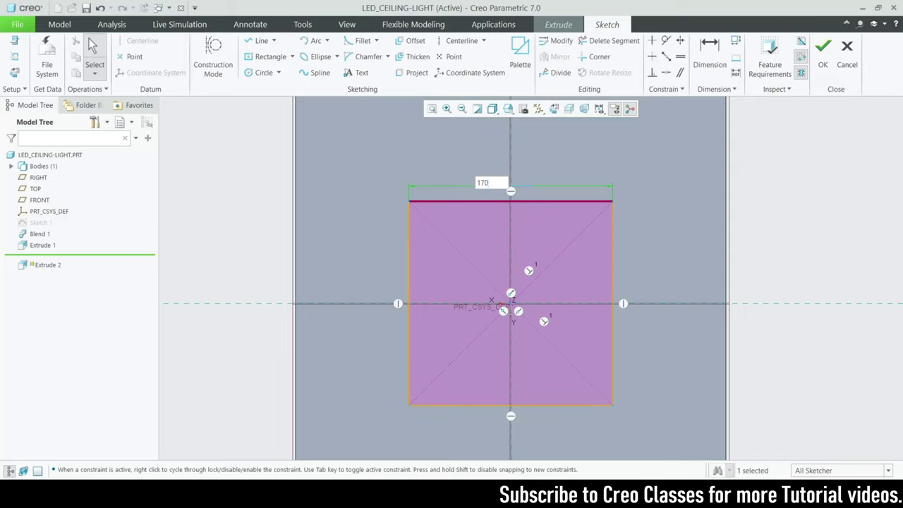
text(70)
key(Return)
scroll(492, 190, up, 2)
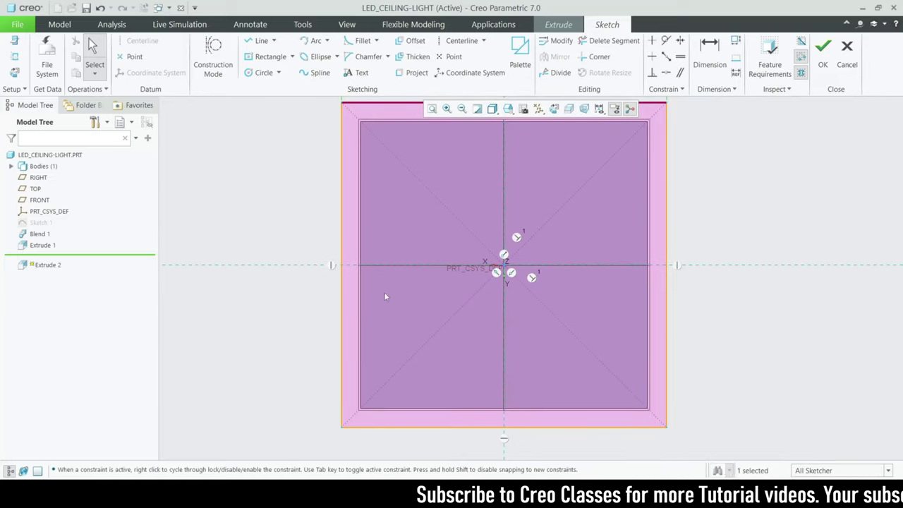
scroll(376, 332, up, 2)
scroll(377, 319, down, 2)
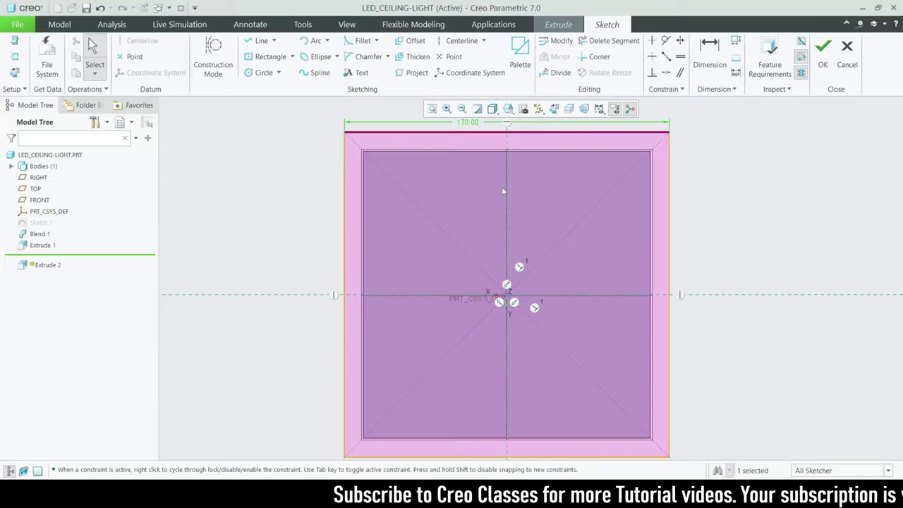
Try to add a height dimension to the 170 mm square's vertical edge.
click(709, 53)
click(668, 249)
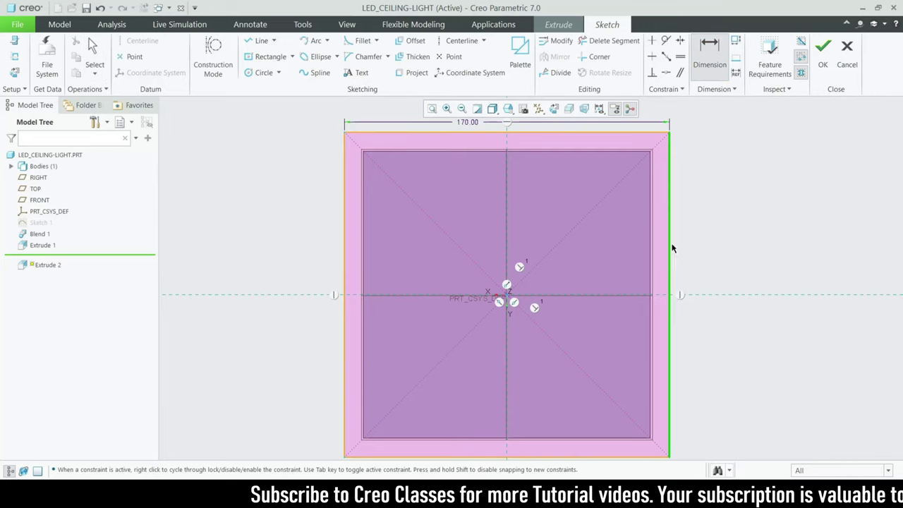
middle_click(693, 248)
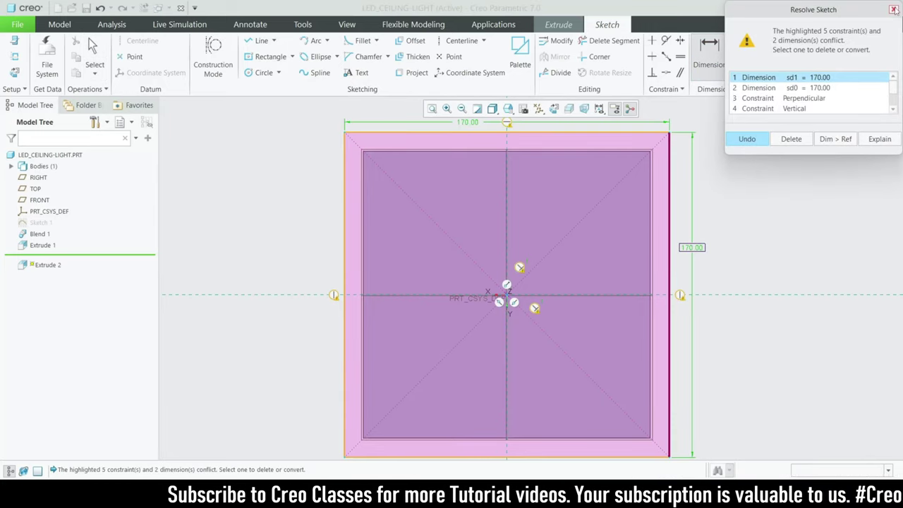
click(894, 9)
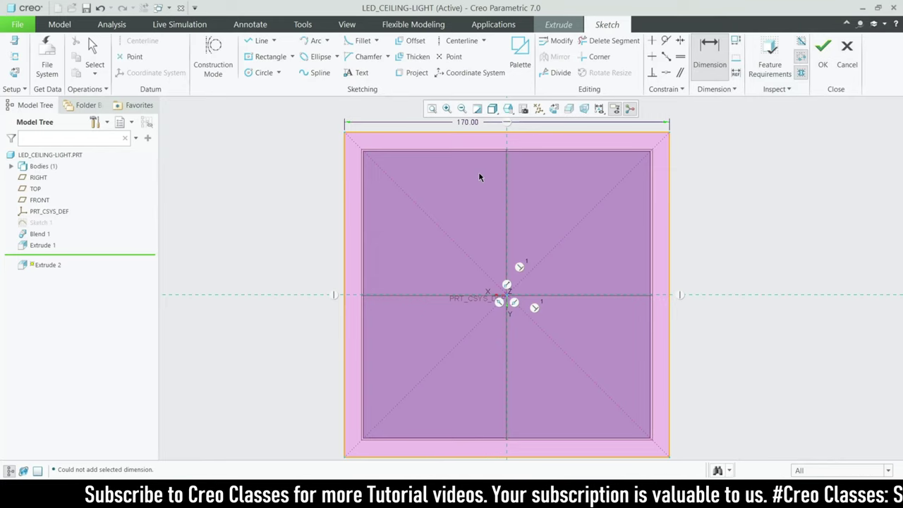
Finish the sketch and extrude the 170 mm square as a solid 3 mm deep.
click(820, 62)
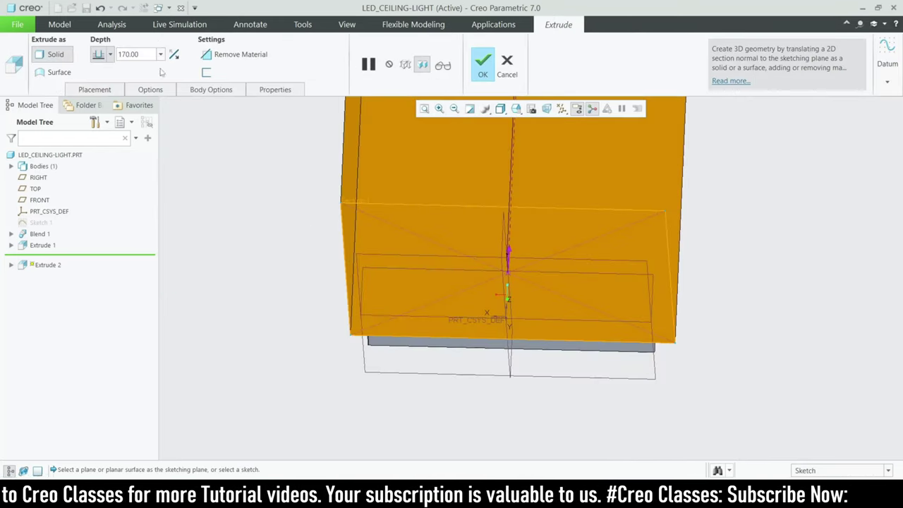
click(150, 53)
text(3)
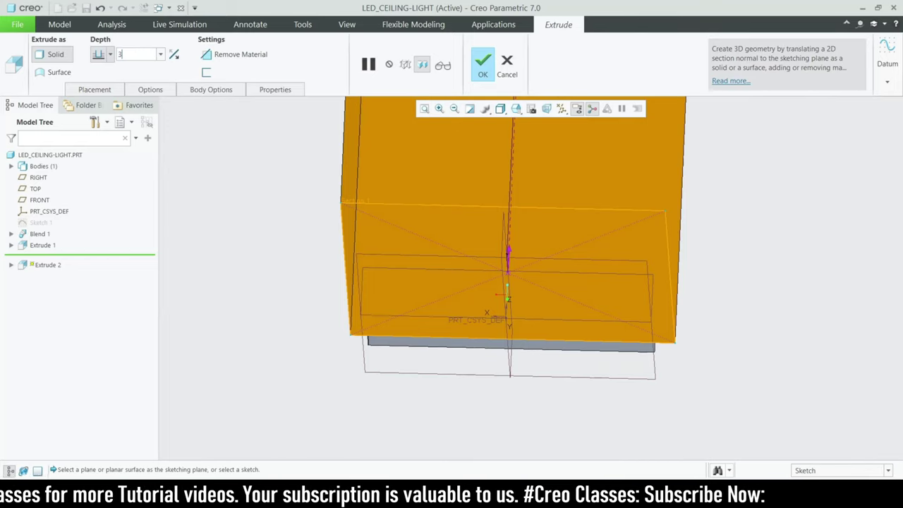
key(Return)
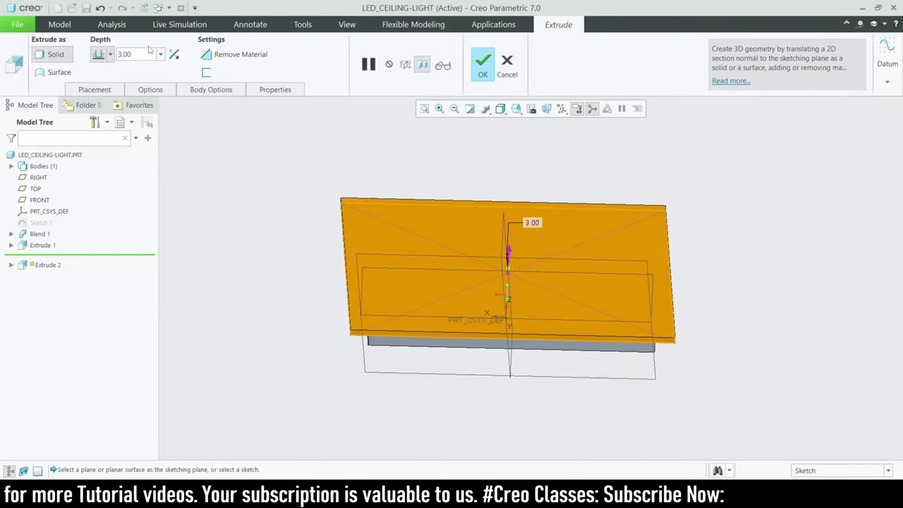
click(484, 71)
Start an Extrude on the 170 mm plate's outer face and sketch an origin-centred square with 130 mm sides.
click(263, 302)
middle_drag(263, 302, 258, 333)
mouse_move(258, 333)
middle_down()
mouse_move(238, 351)
mouse_move(280, 351)
mouse_move(315, 250)
mouse_move(296, 353)
middle_up()
click(382, 294)
click(398, 50)
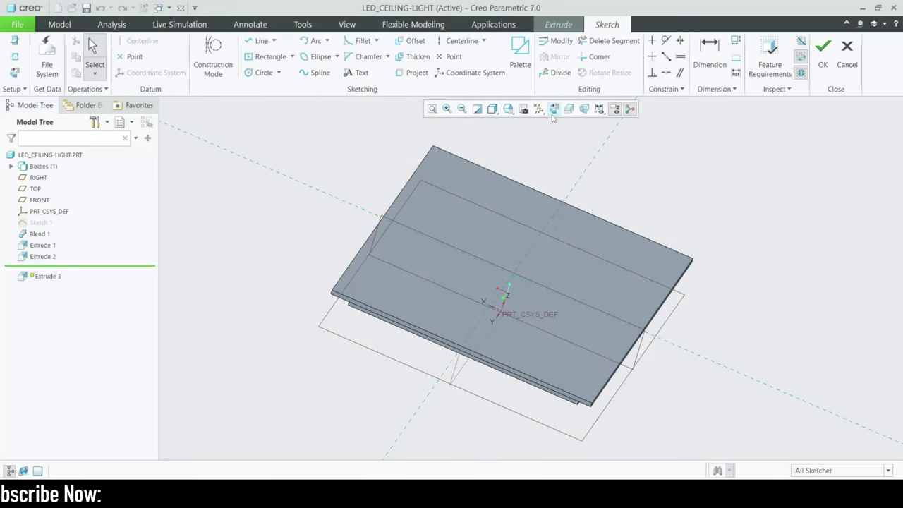
click(553, 108)
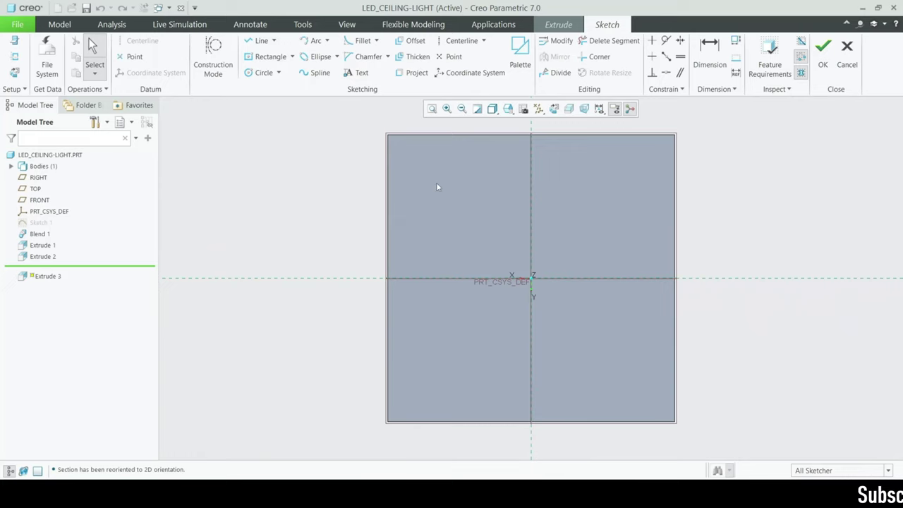
click(280, 61)
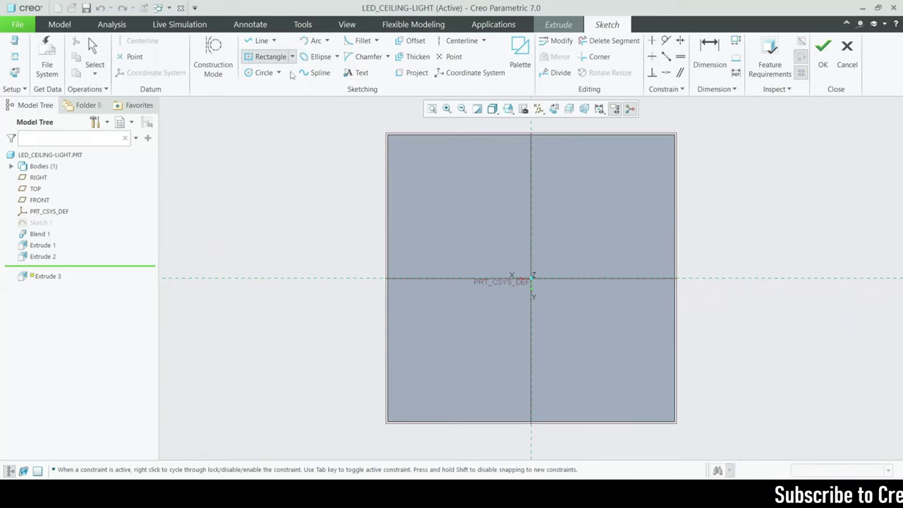
click(291, 56)
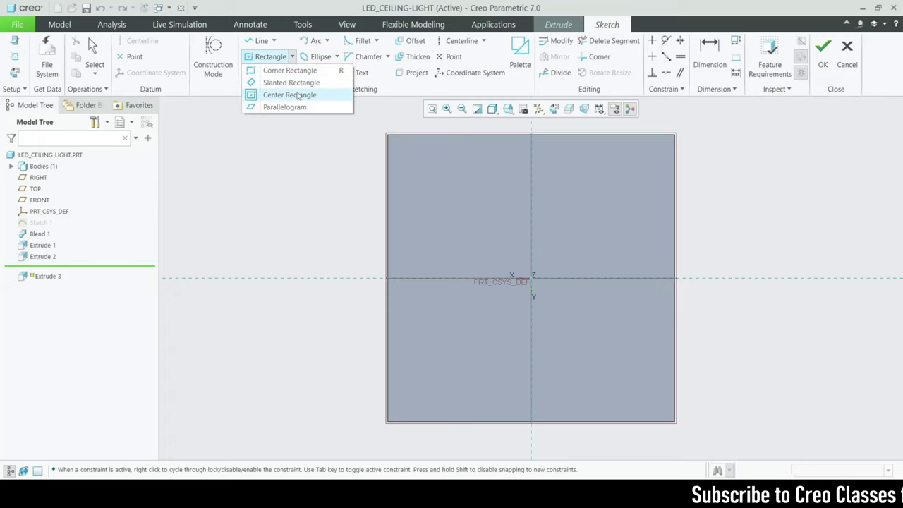
click(281, 93)
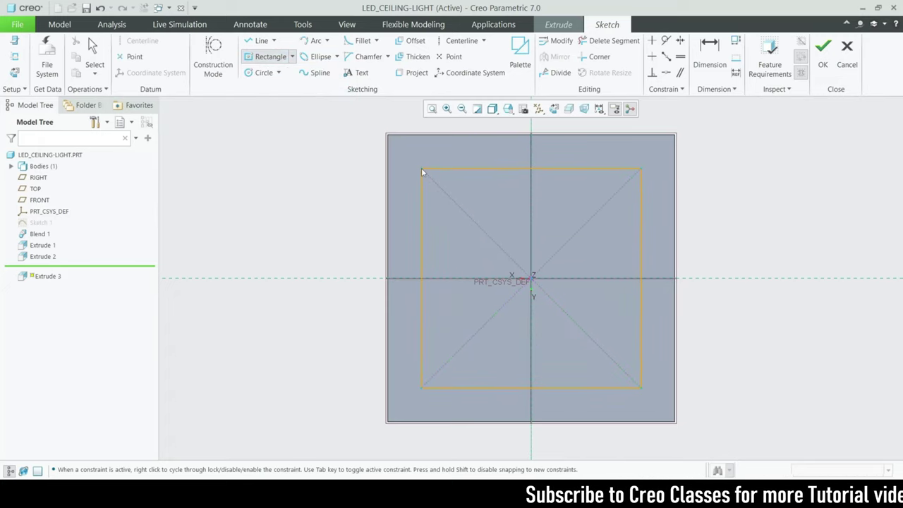
click(421, 168)
middle_click(421, 168)
double_click(556, 185)
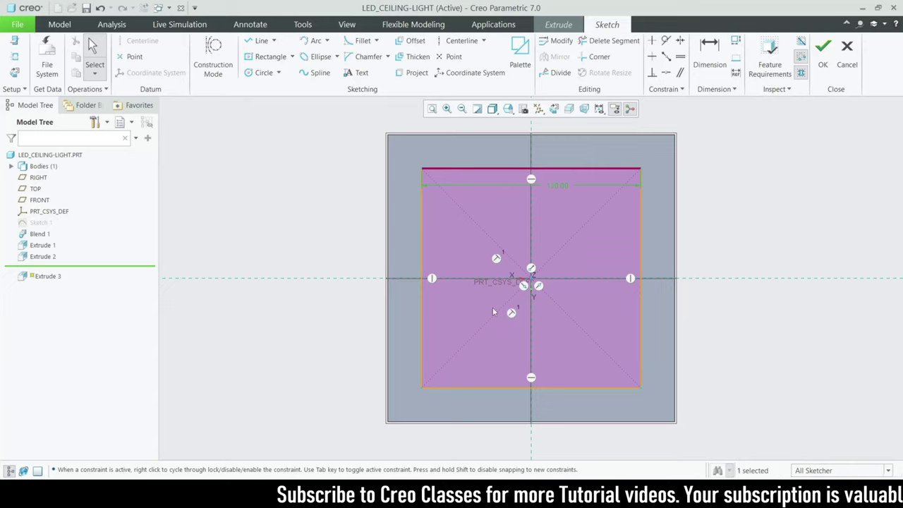
Try to add a height dimension to the 130 mm square's vertical edge.
click(714, 67)
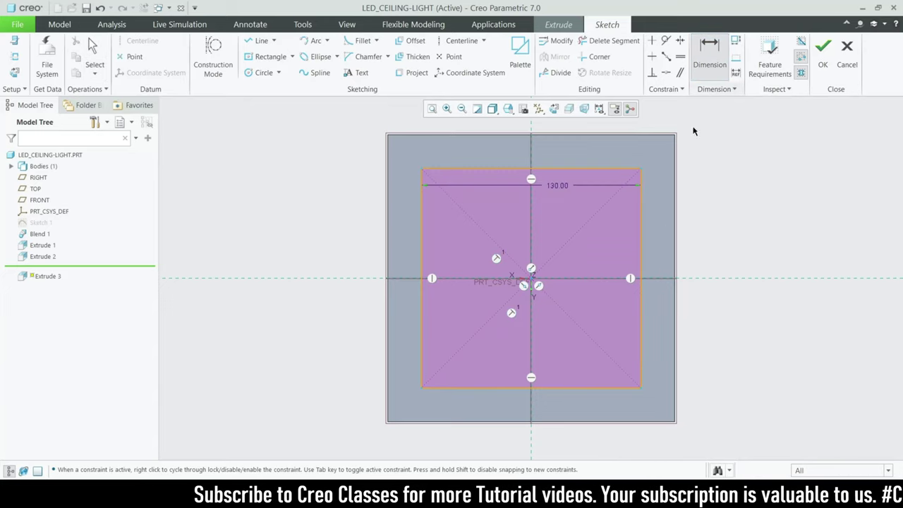
click(670, 261)
middle_click(691, 259)
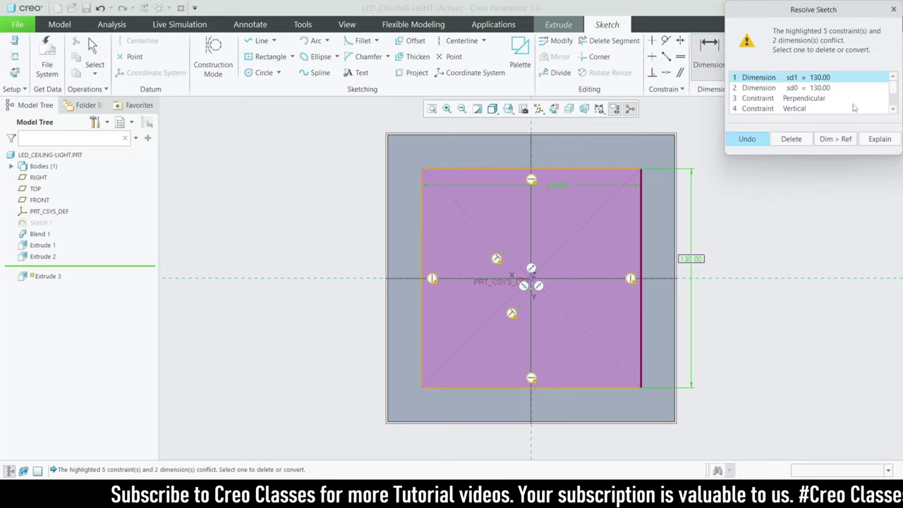
click(894, 9)
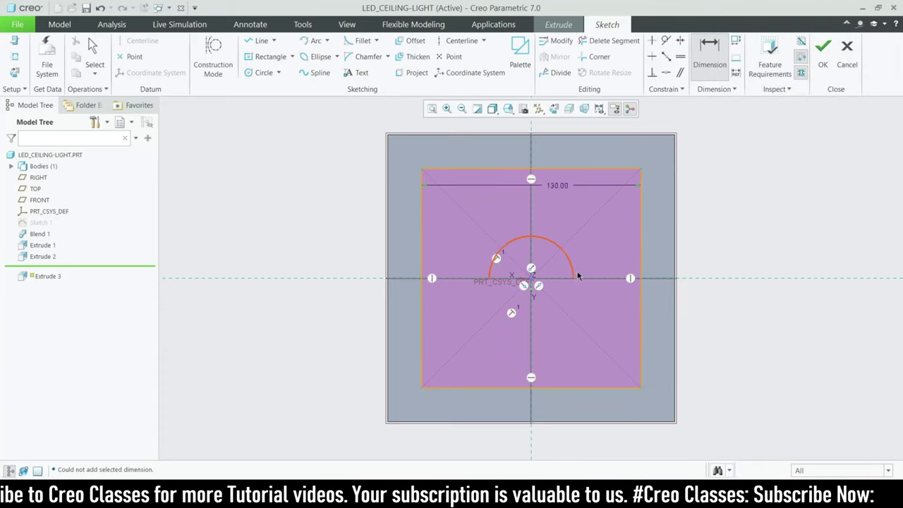
Finish the sketch and extrude the 130 mm square as a 3 mm deep cut into the 170 mm plate.
click(823, 50)
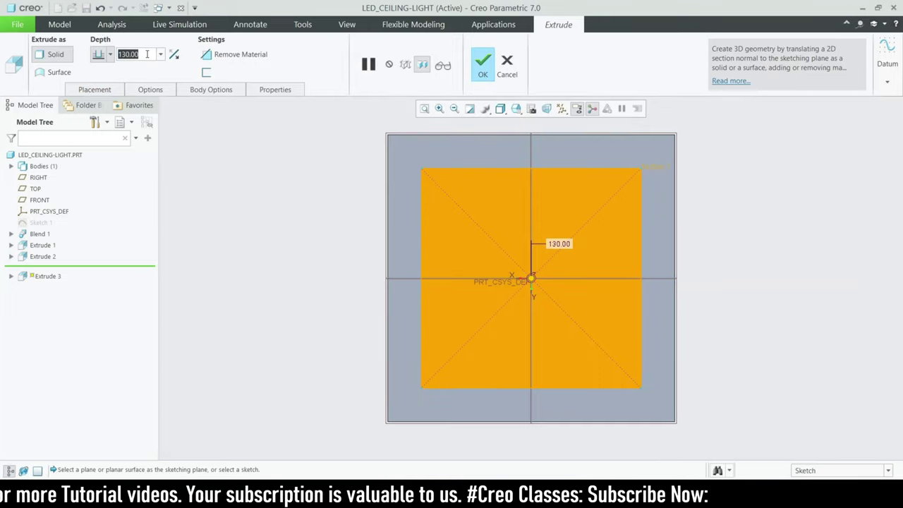
text(3)
key(Return)
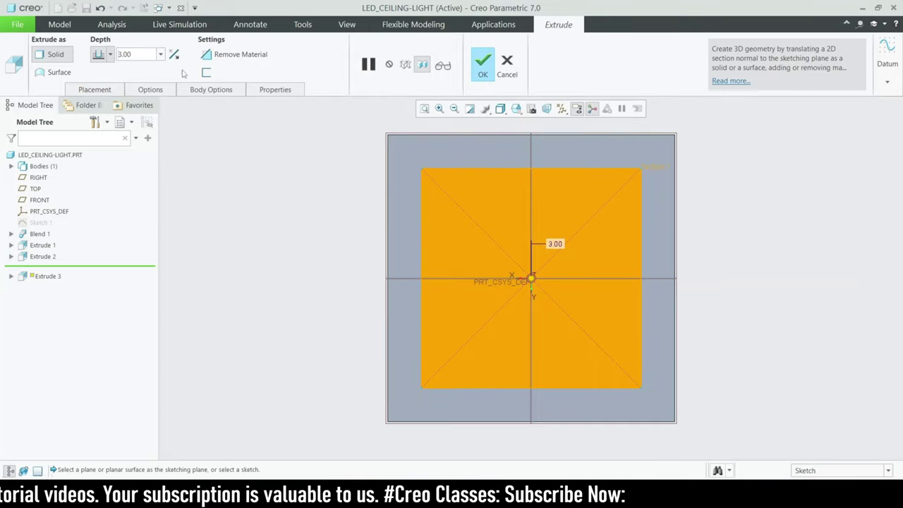
click(233, 55)
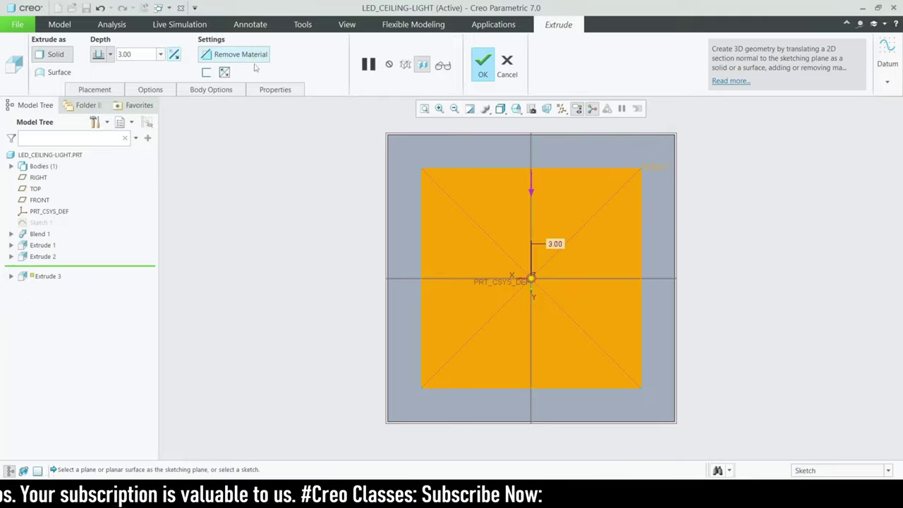
mouse_move(251, 341)
middle_down()
mouse_move(248, 266)
mouse_move(242, 285)
mouse_move(227, 286)
middle_up()
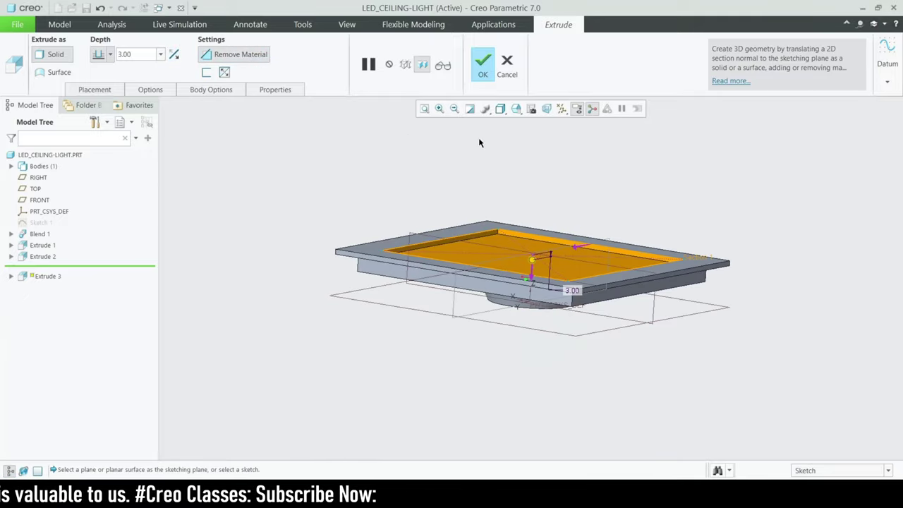
click(484, 74)
Start a Round with a 3 mm radius on the blended body's small end edge and its base edge.
mouse_move(422, 389)
middle_down()
mouse_move(443, 367)
mouse_move(444, 388)
mouse_move(444, 339)
mouse_move(446, 405)
mouse_move(437, 386)
middle_up()
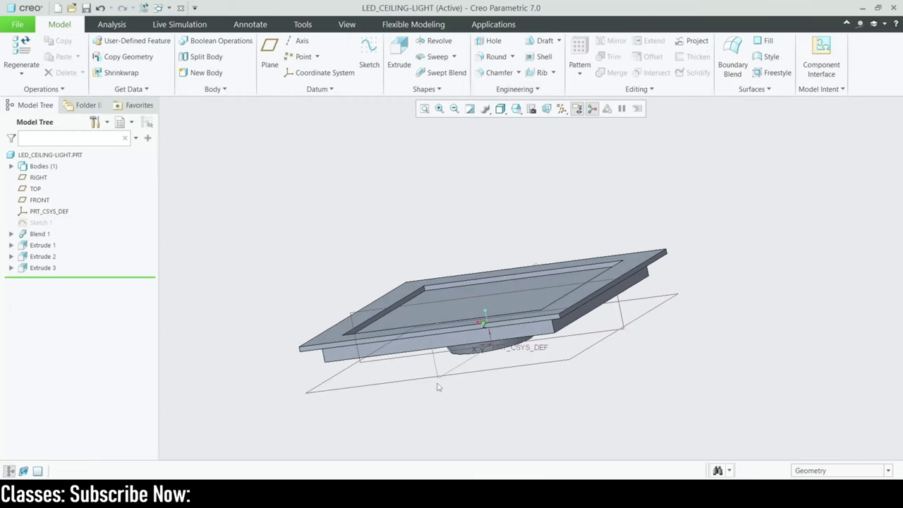
click(494, 58)
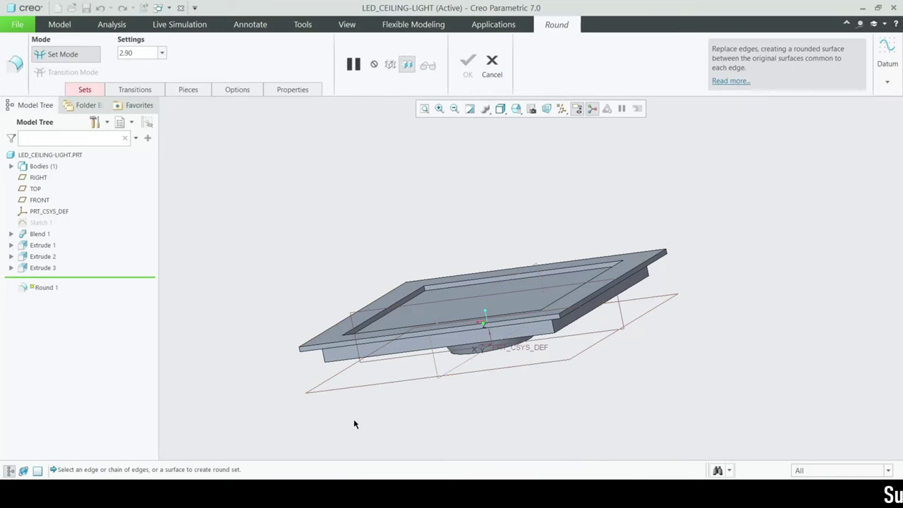
middle_drag(426, 431, 421, 351)
scroll(423, 345, up, 5)
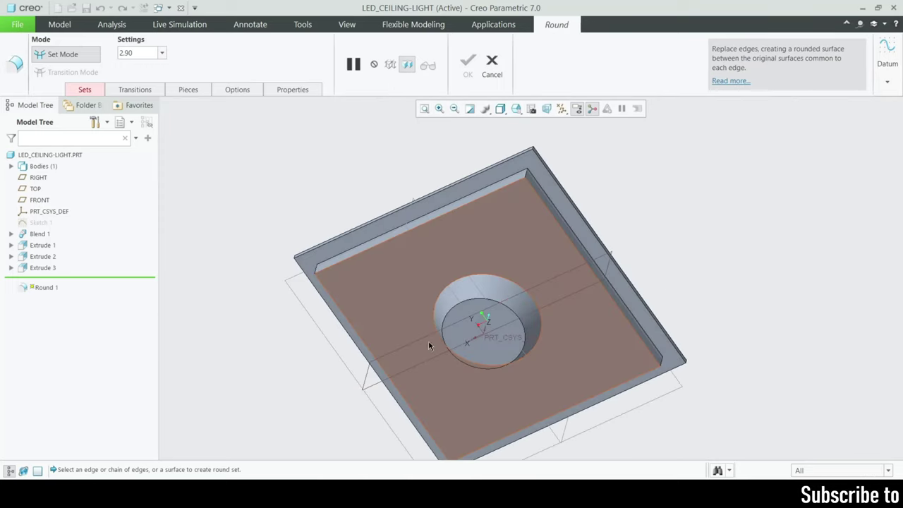
click(472, 305)
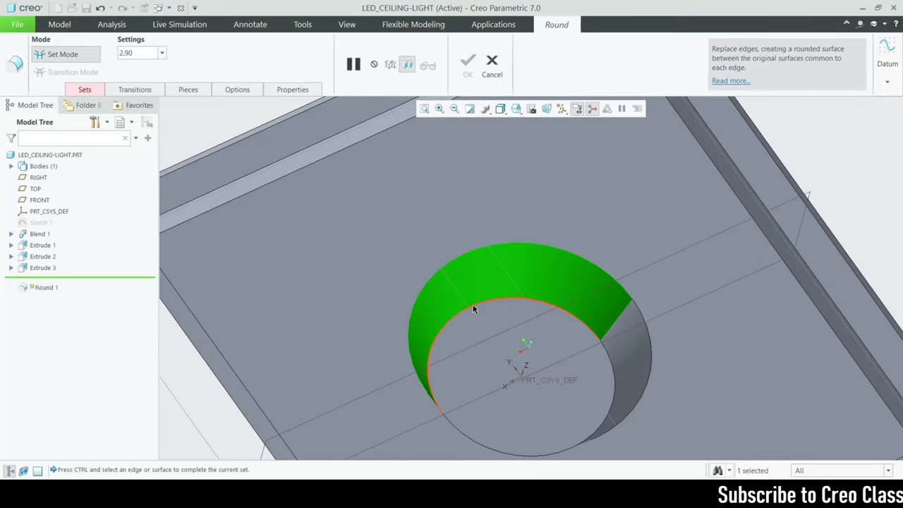
ctrl+click(473, 308)
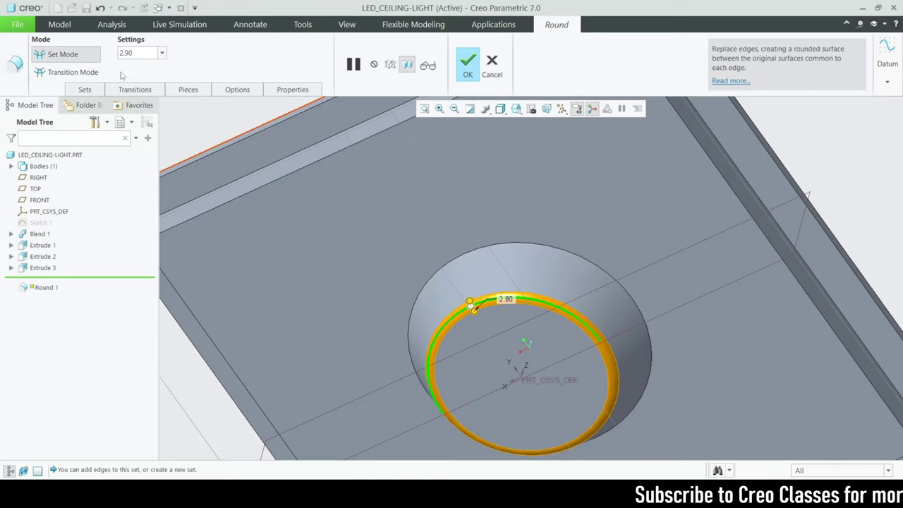
text(3)
key(Return)
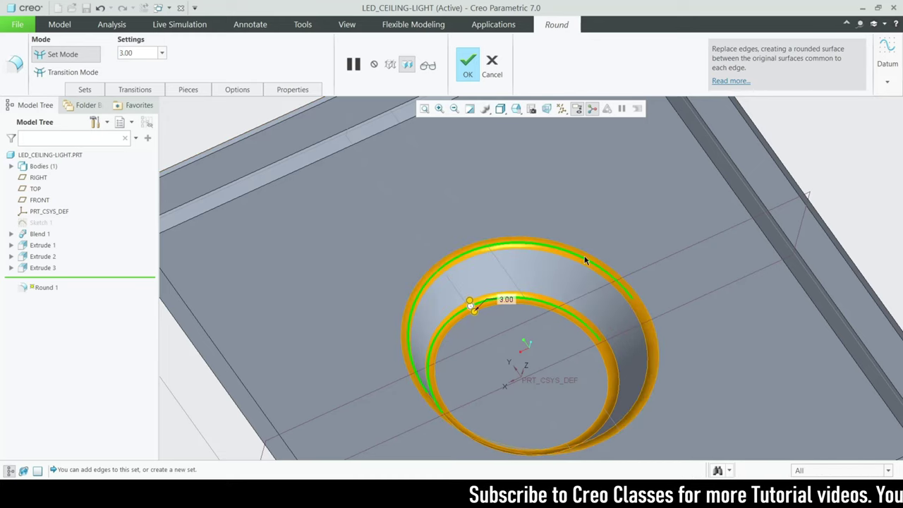
Add the four vertical corner edges of the smaller square plate to the 3 mm round set.
scroll(562, 256, down, 3)
middle_drag(563, 256, 572, 151)
ctrl+click(542, 391)
ctrl+click(784, 304)
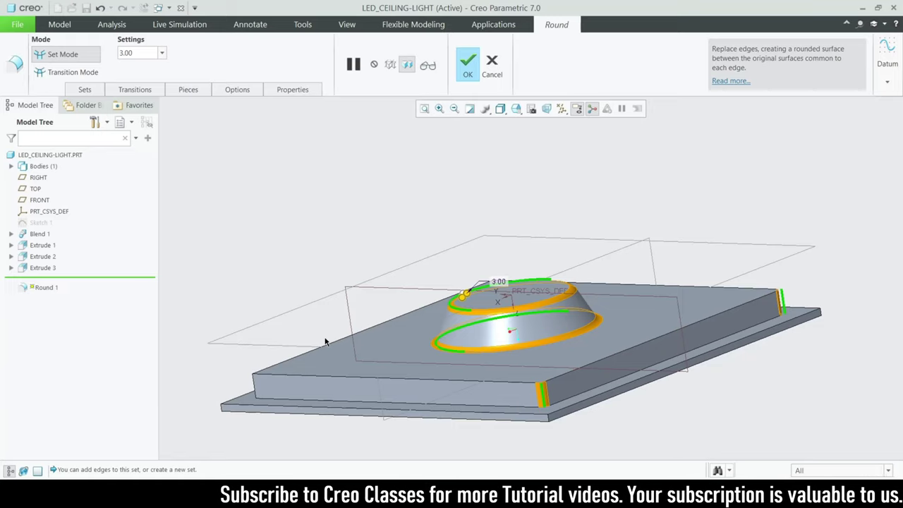
ctrl+click(254, 395)
Add the four perimeter edges of the smaller plate's face around the blended body to the round set and complete the round.
middle_drag(466, 92, 402, 198)
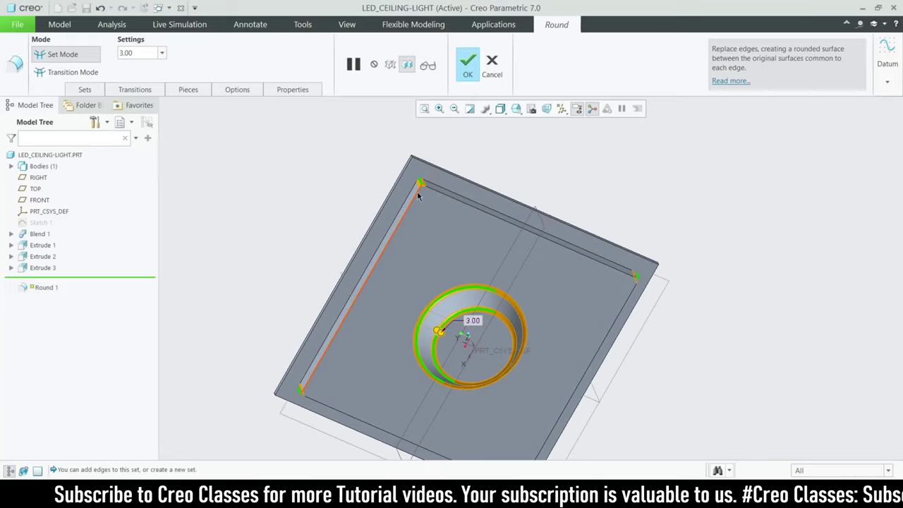
scroll(379, 259, up, 2)
ctrl+click(376, 261)
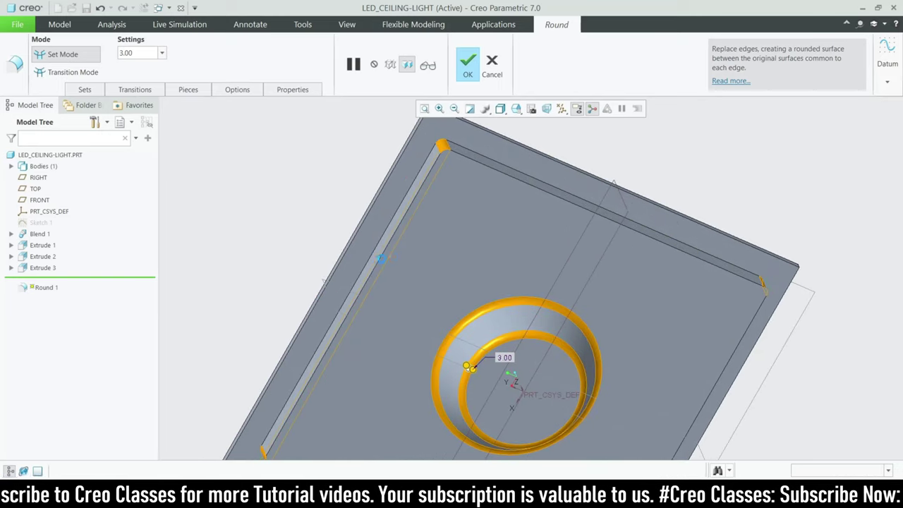
ctrl+click(531, 203)
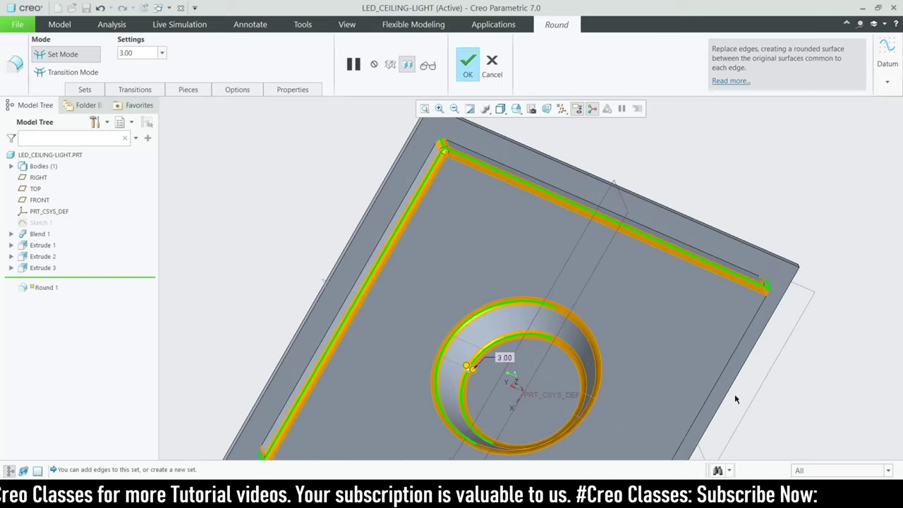
scroll(596, 331, down, 2)
middle_drag(565, 429, 524, 399)
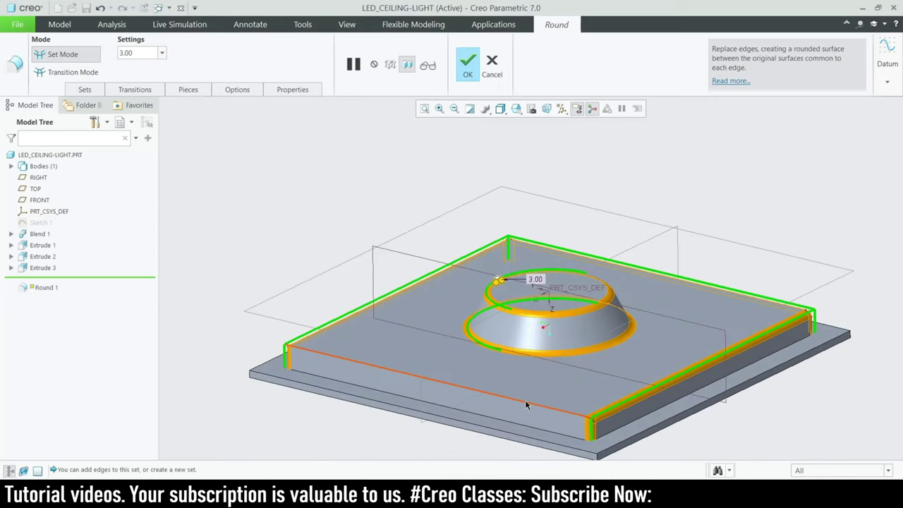
ctrl+click(526, 405)
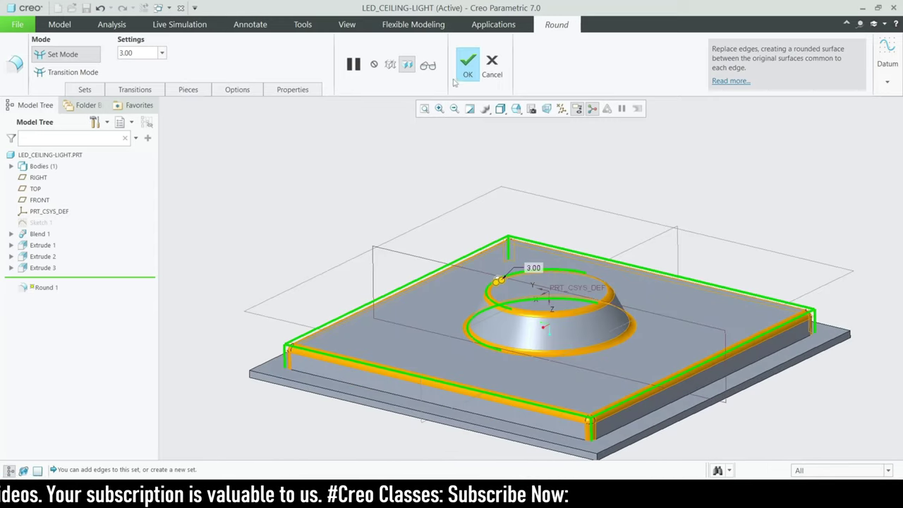
click(468, 64)
Examine the rounded plates and blended body from the side, from the body side and from the recessed side.
middle_drag(427, 357, 239, 264)
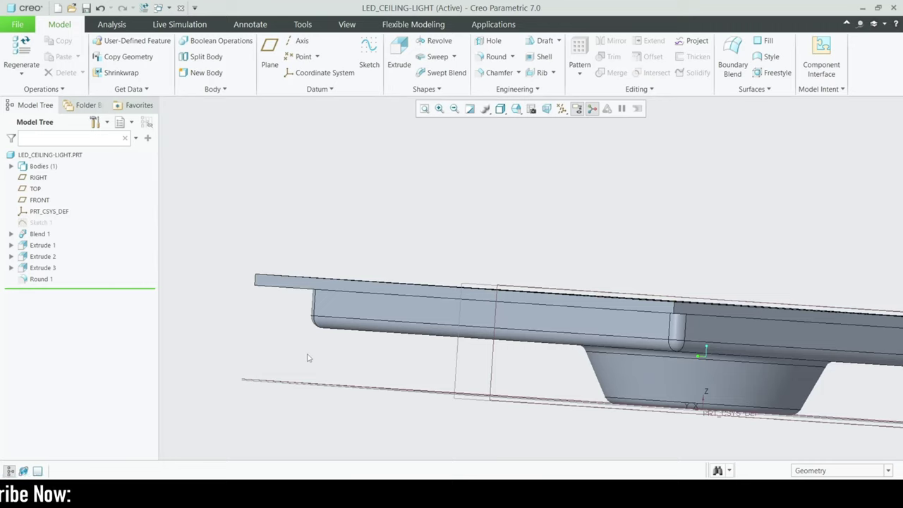
scroll(286, 355, down, 2)
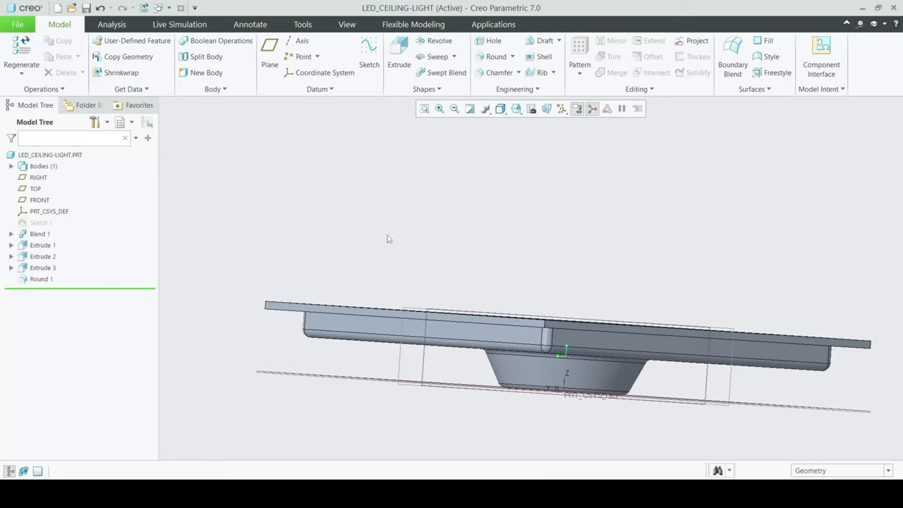
scroll(410, 269, down, 2)
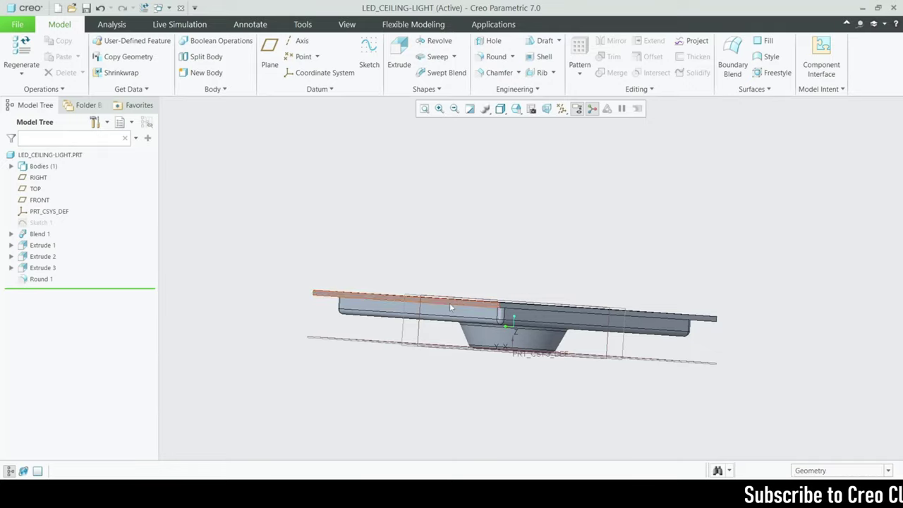
mouse_move(492, 369)
middle_down()
mouse_move(505, 270)
mouse_move(478, 244)
middle_up()
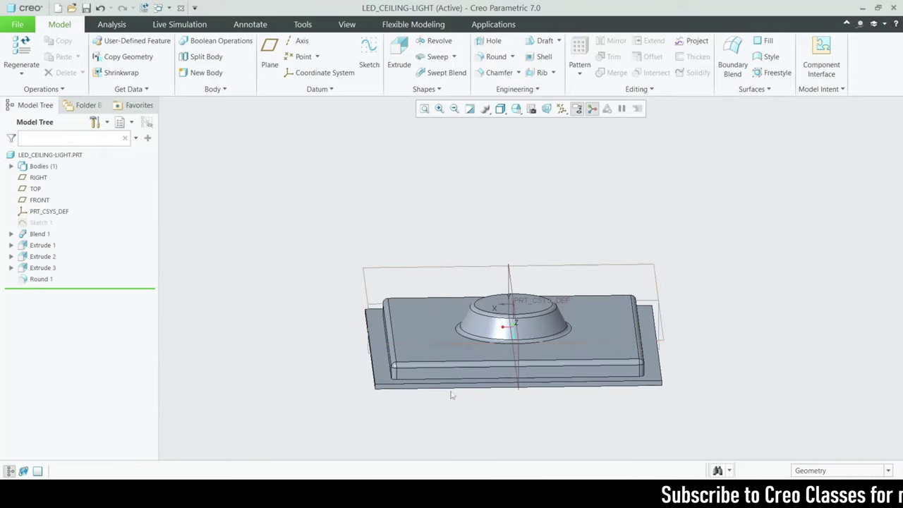
middle_drag(376, 407, 396, 361)
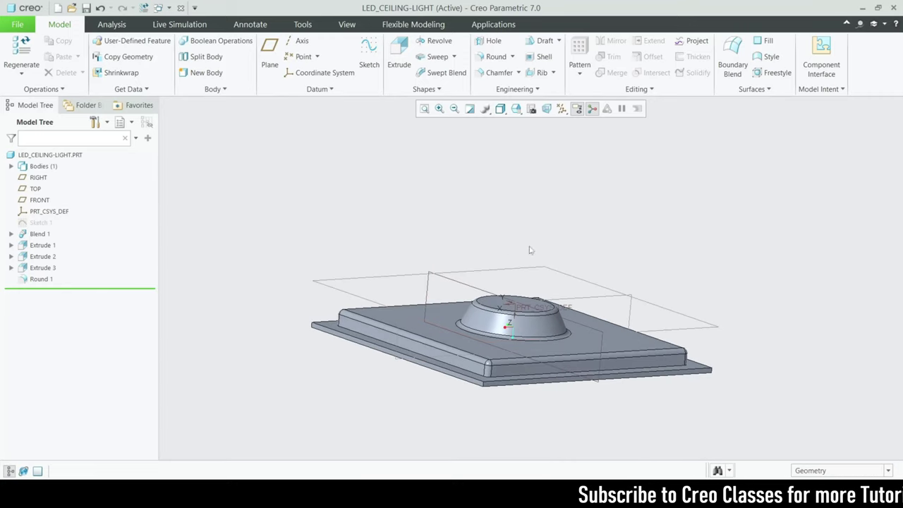
scroll(445, 383, up, 2)
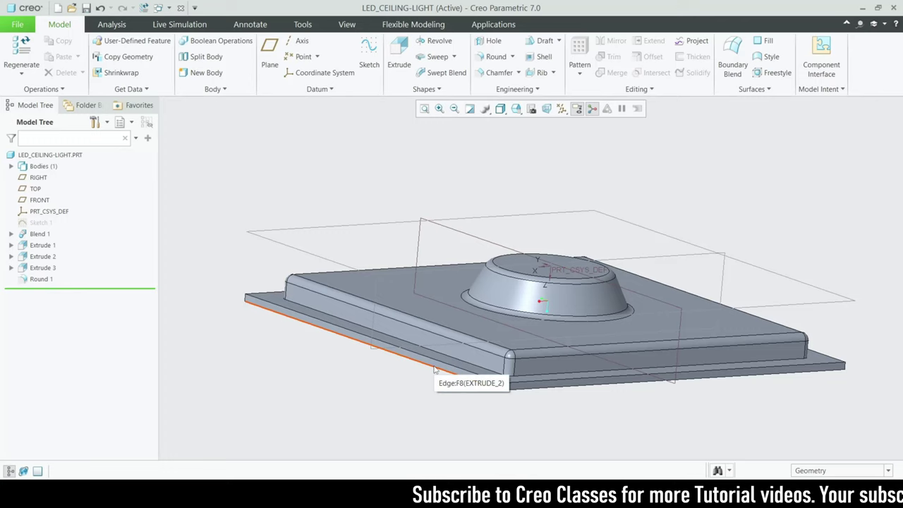
middle_drag(468, 418, 454, 300)
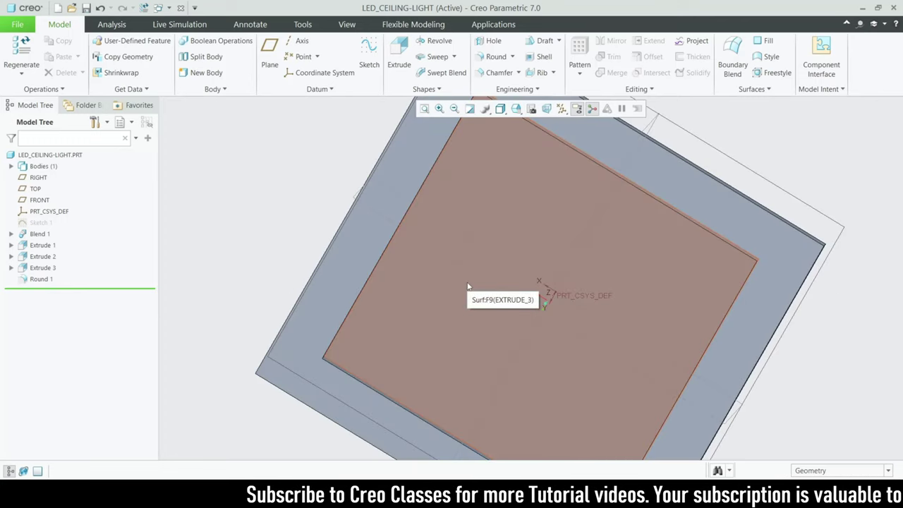
middle_drag(454, 329, 436, 350)
scroll(385, 288, down, 3)
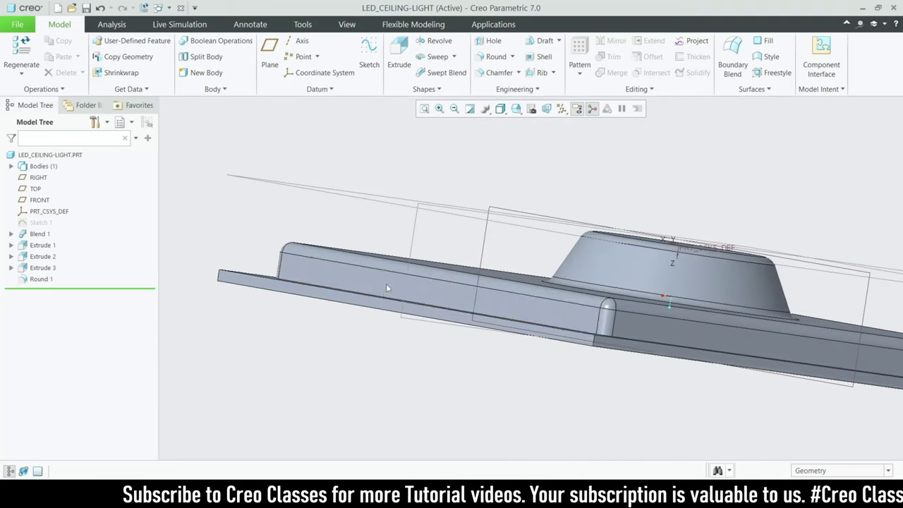
Start a Round with a 1.5 mm radius on both long edges of one side of the 170 mm plate.
click(482, 58)
scroll(246, 282, down, 2)
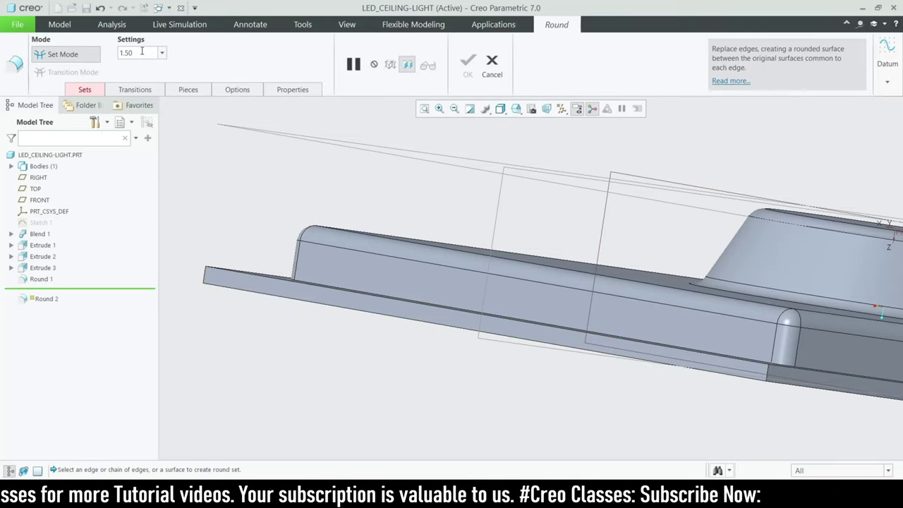
scroll(240, 273, down, 2)
click(240, 274)
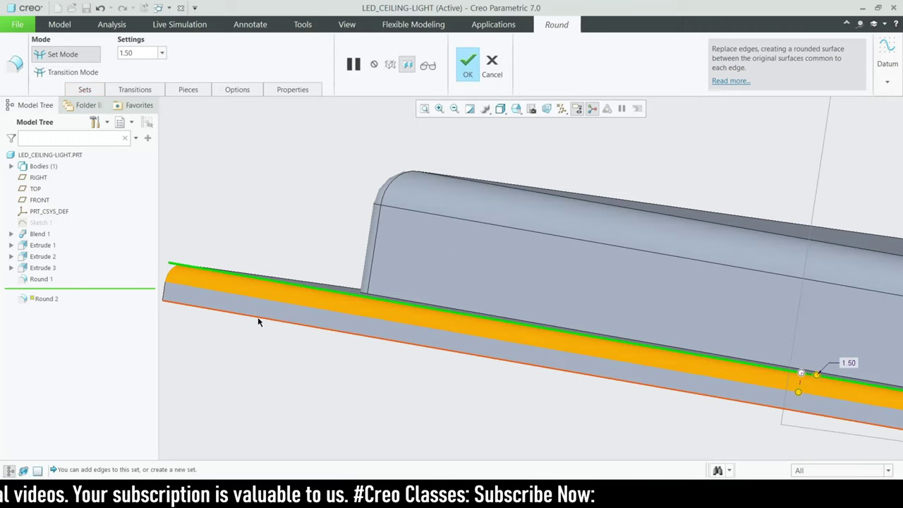
scroll(226, 260, up, 3)
middle_drag(226, 260, 597, 335)
ctrl+click(347, 317)
scroll(298, 335, up, 2)
scroll(597, 335, down, 2)
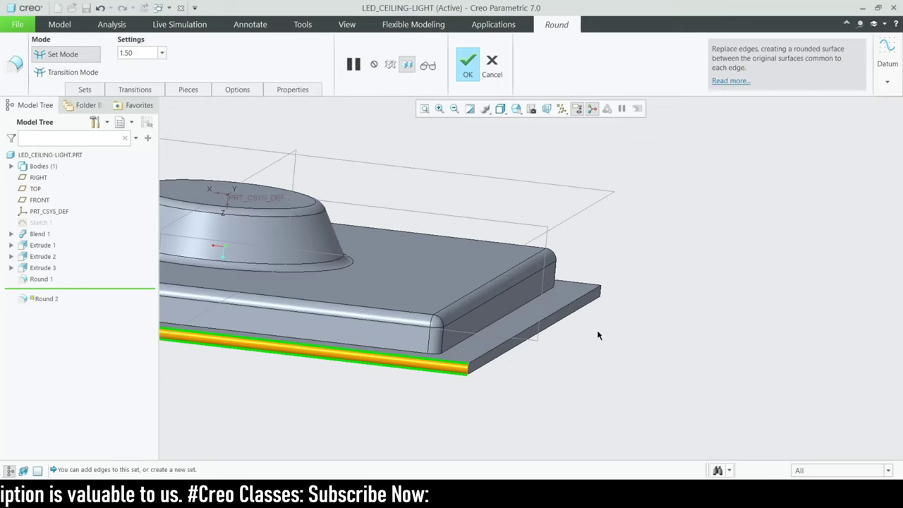
Try to add the adjacent side's edge of the 170 mm plate to the 1.5 mm round, and complete the feature.
ctrl+click(487, 356)
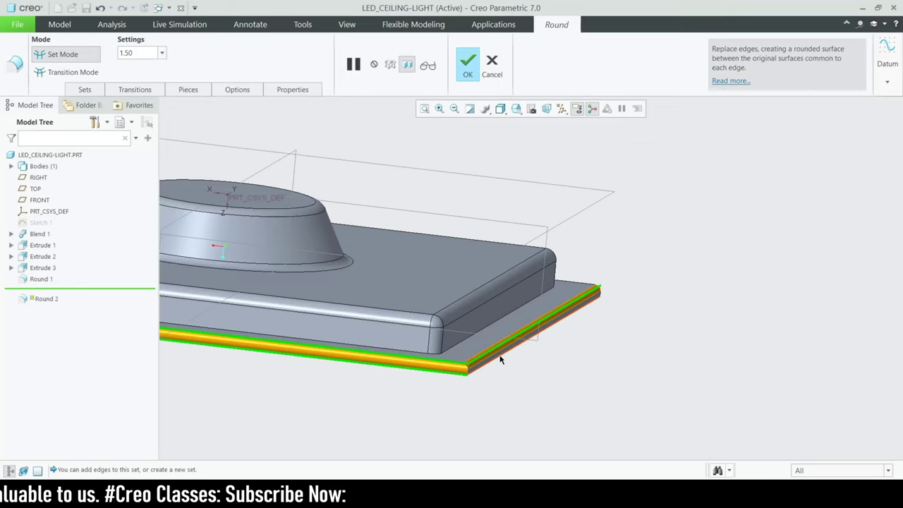
middle_drag(512, 367, 448, 376)
scroll(447, 377, down, 2)
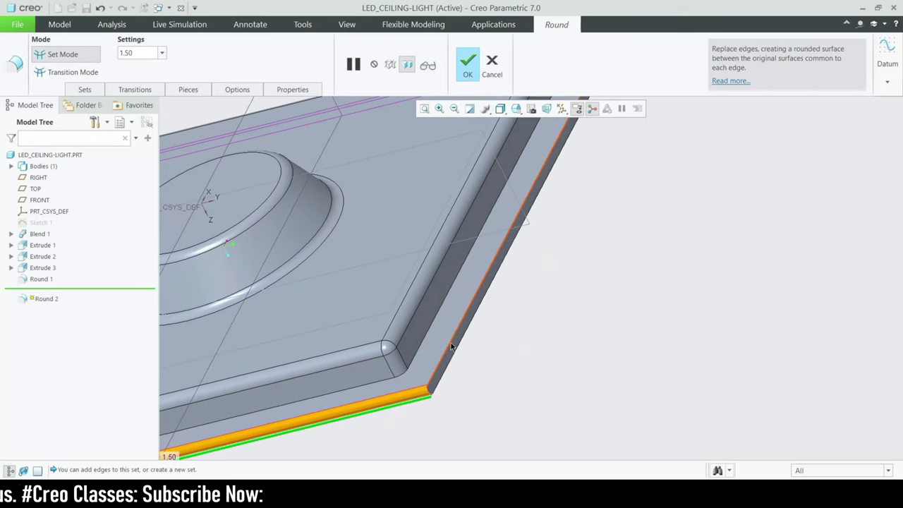
ctrl+click(452, 347)
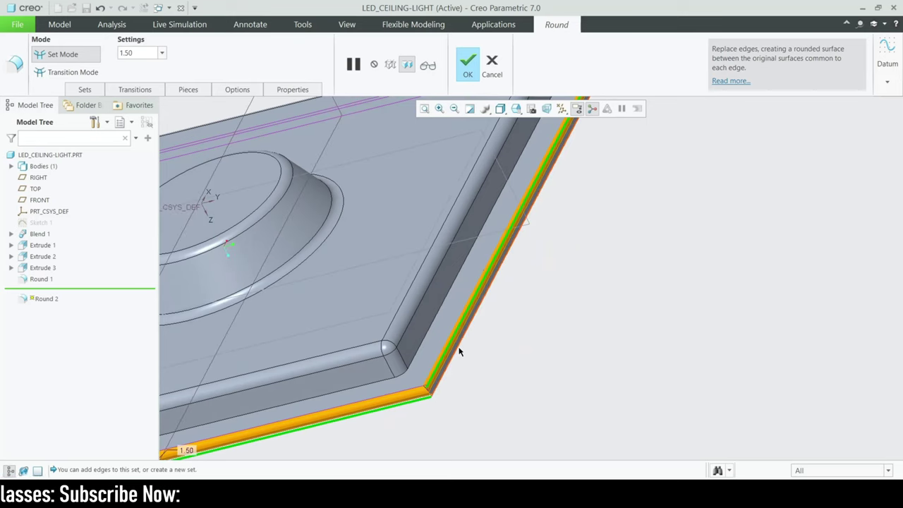
click(468, 65)
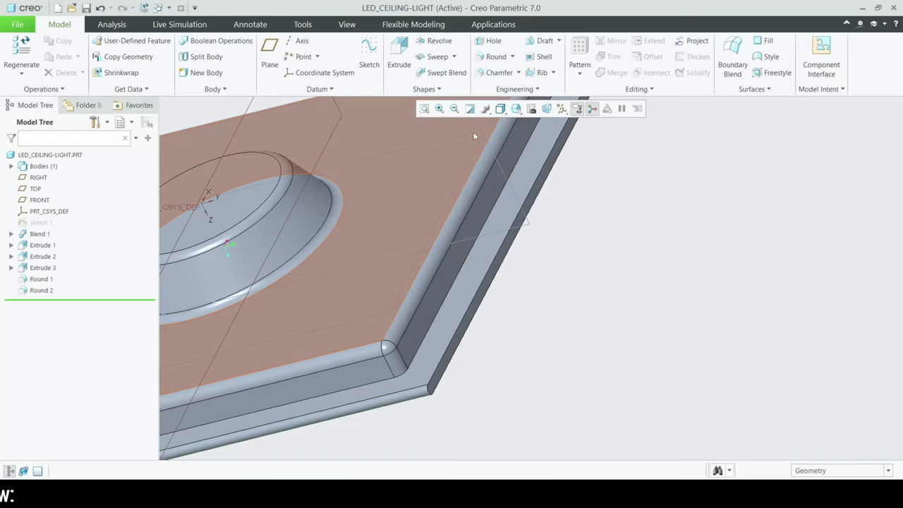
Start a Round referencing both opposite flat faces of the larger plate, on the body side and the recessed side.
click(493, 57)
scroll(607, 336, down, 5)
mouse_move(606, 337)
middle_down()
mouse_move(583, 344)
mouse_move(599, 351)
middle_up()
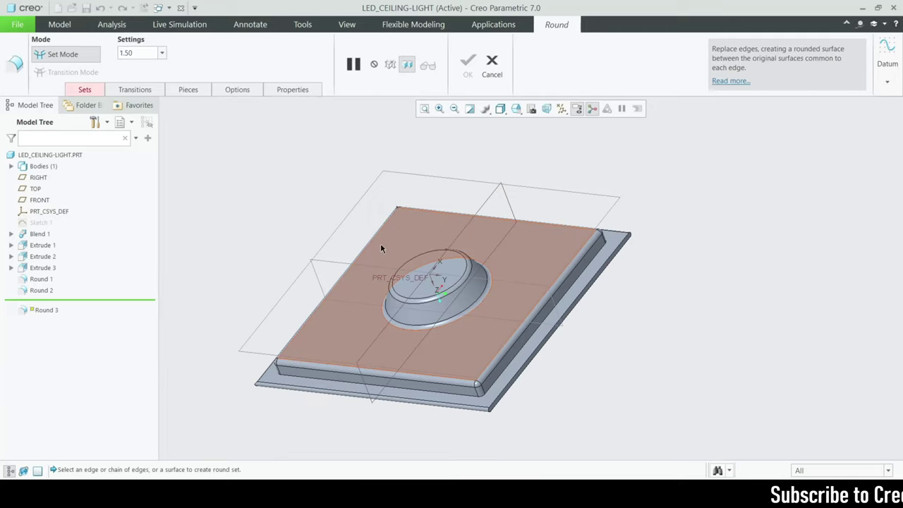
scroll(550, 347, up, 4)
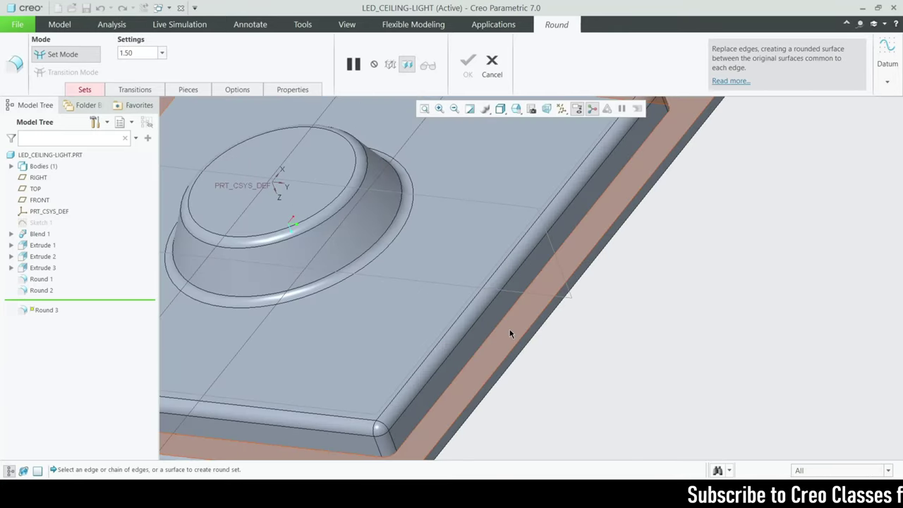
click(511, 333)
middle_drag(508, 332, 495, 319)
scroll(546, 353, down, 5)
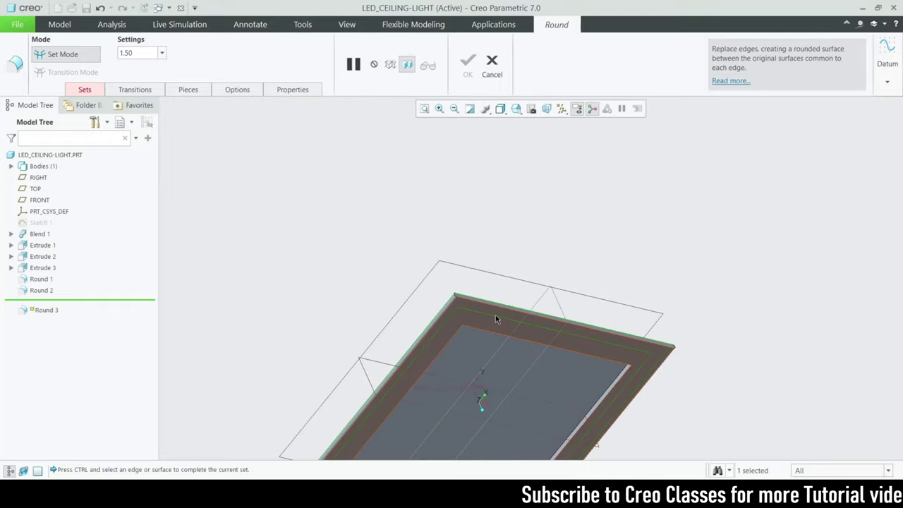
ctrl+click(495, 317)
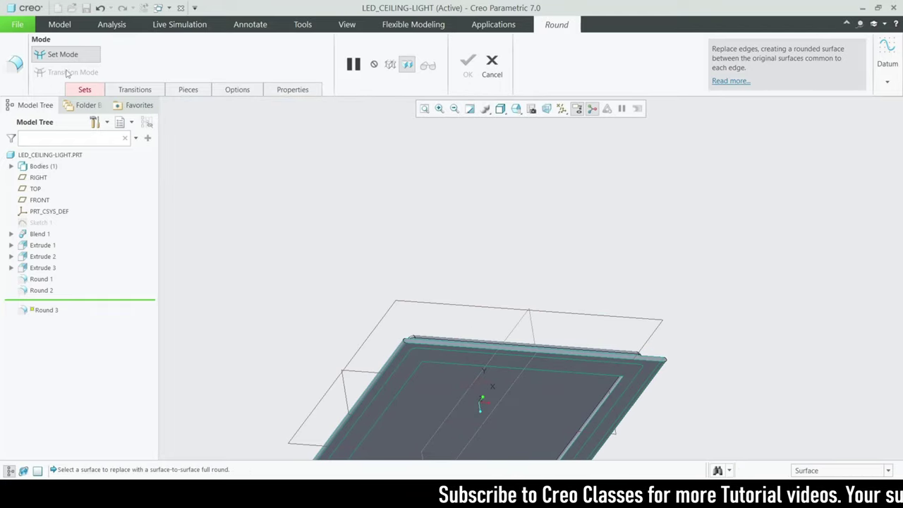
Define the set as a full round with the plate's thin side face as driving surface, and complete the round.
click(85, 91)
click(161, 191)
scroll(480, 372, up, 4)
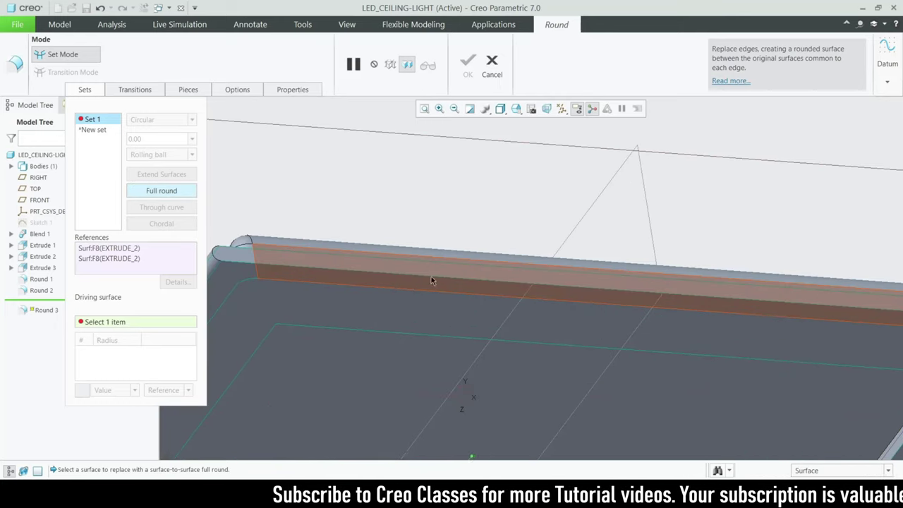
click(457, 274)
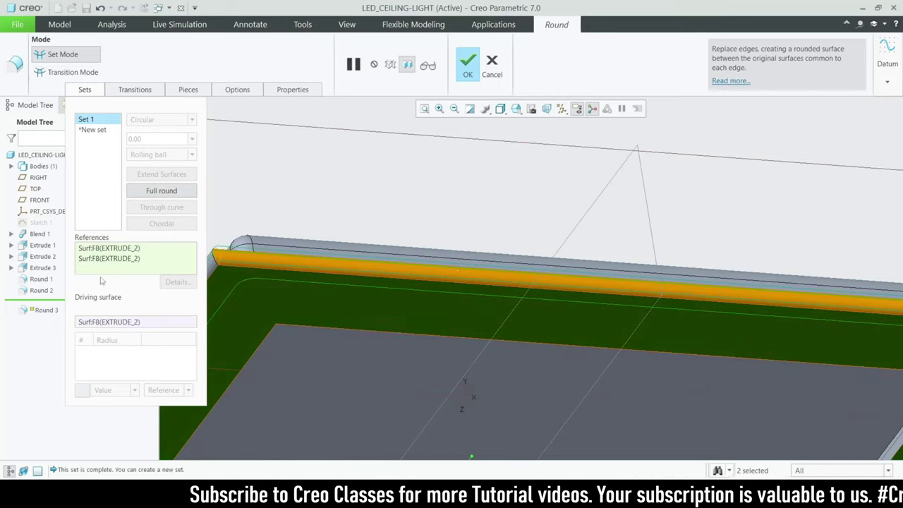
scroll(296, 290, down, 2)
middle_drag(360, 314, 702, 357)
scroll(733, 338, up, 2)
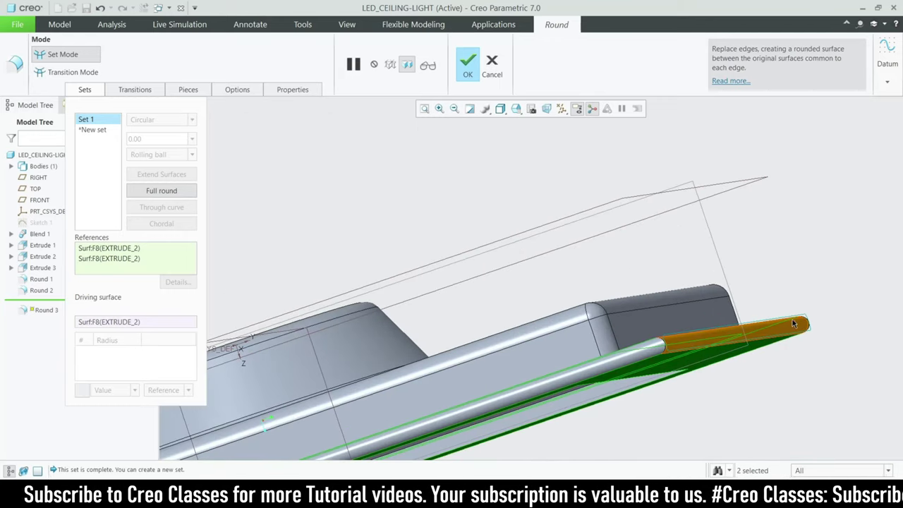
click(465, 70)
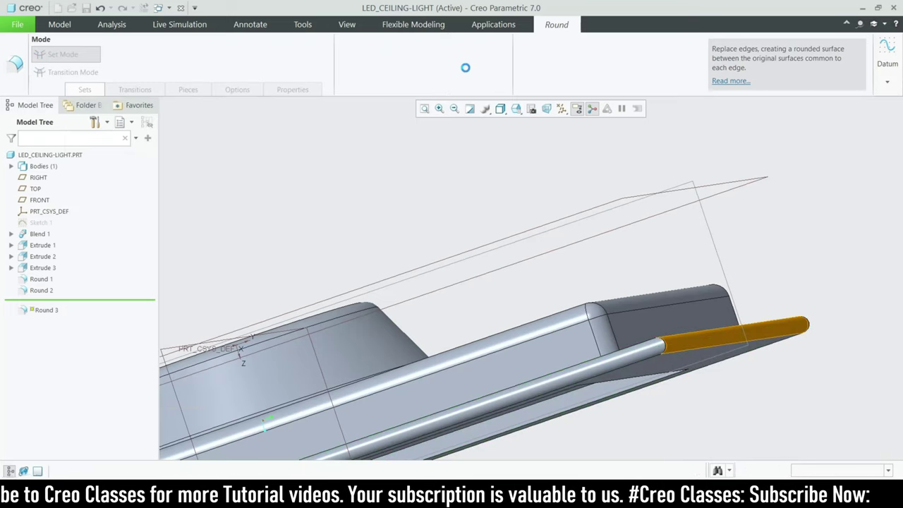
Examine the fully rounded side of the larger plate from the side and from the recessed side.
scroll(326, 277, down, 3)
scroll(326, 278, down, 2)
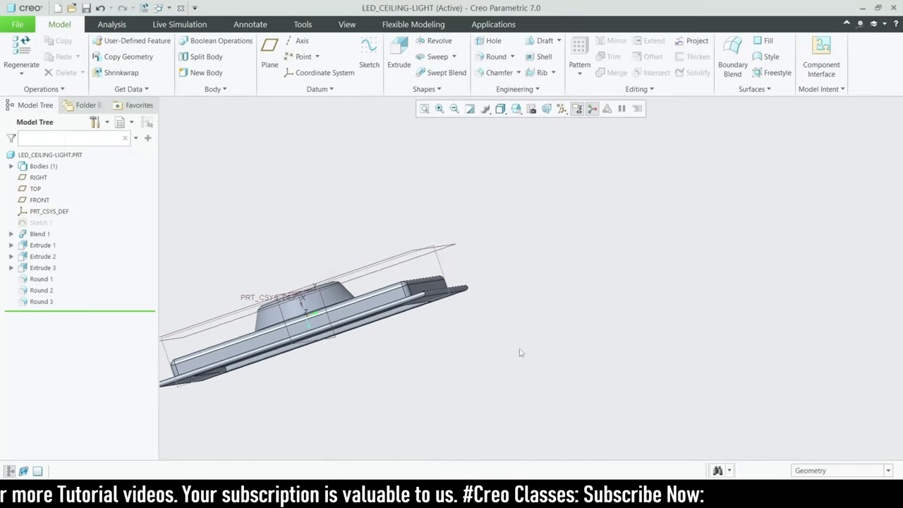
scroll(424, 364, down, 2)
scroll(372, 366, up, 2)
click(373, 381)
scroll(557, 345, down, 1)
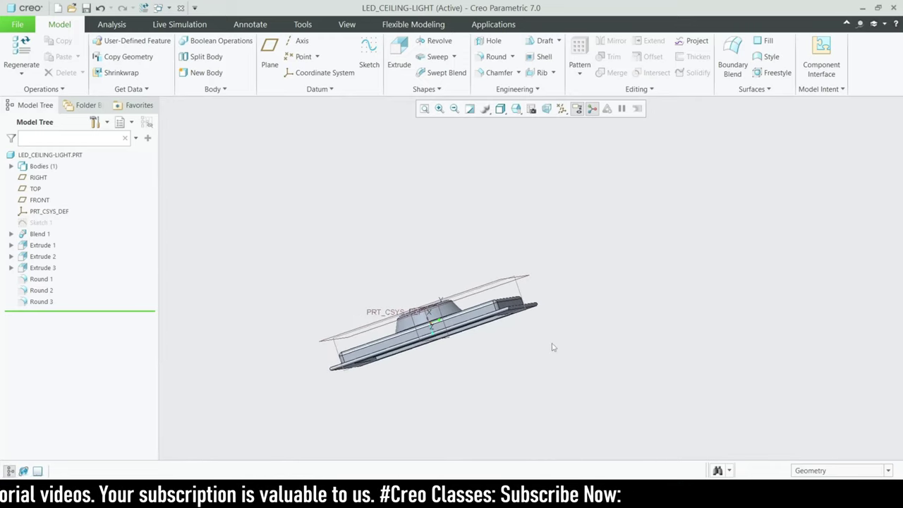
scroll(371, 366, up, 3)
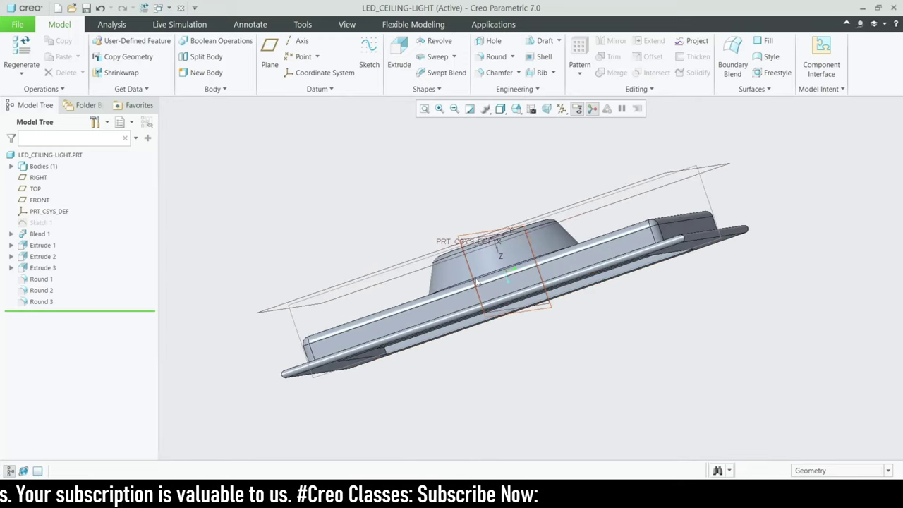
mouse_move(497, 379)
middle_down()
mouse_move(489, 328)
mouse_move(433, 273)
mouse_move(444, 236)
mouse_move(449, 405)
mouse_move(469, 411)
mouse_move(466, 386)
mouse_move(467, 395)
mouse_move(452, 402)
middle_up()
scroll(398, 187, down, 3)
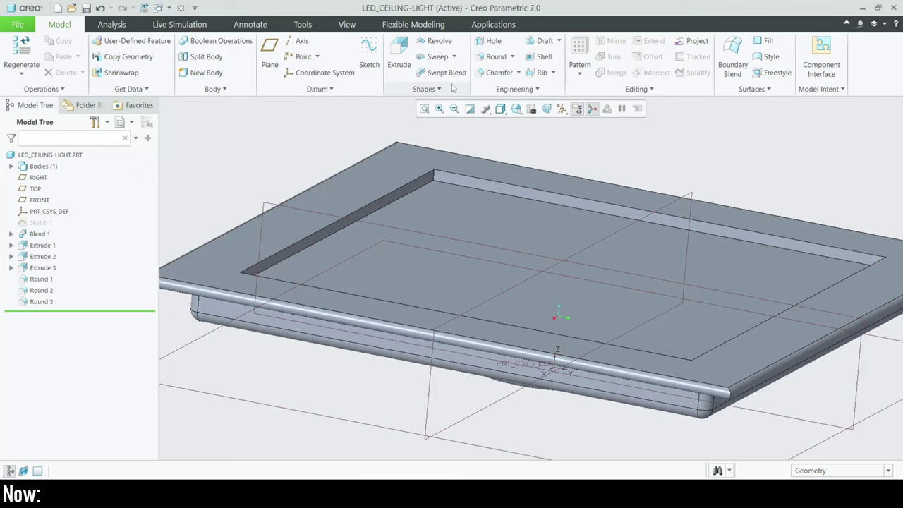
Chamfer the opening edges of the square recess with a D x D chamfer of 1.5 mm.
click(497, 73)
scroll(405, 190, down, 2)
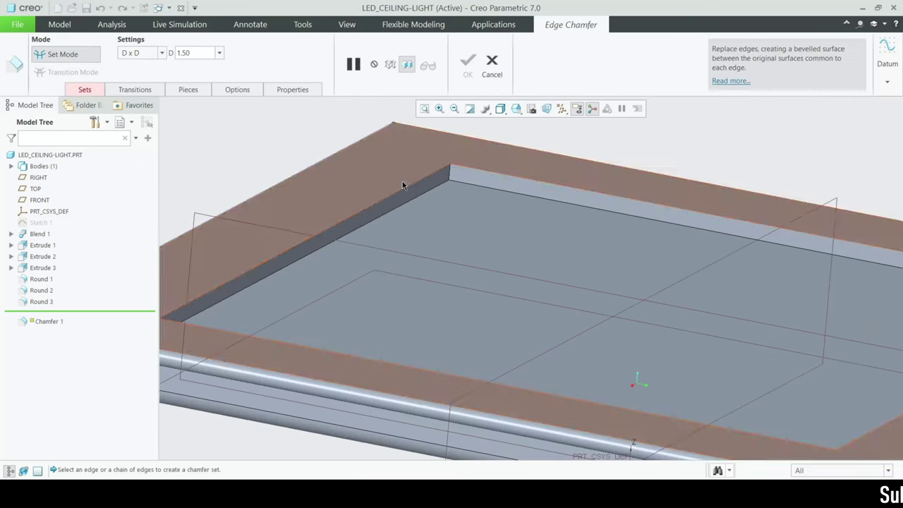
click(404, 188)
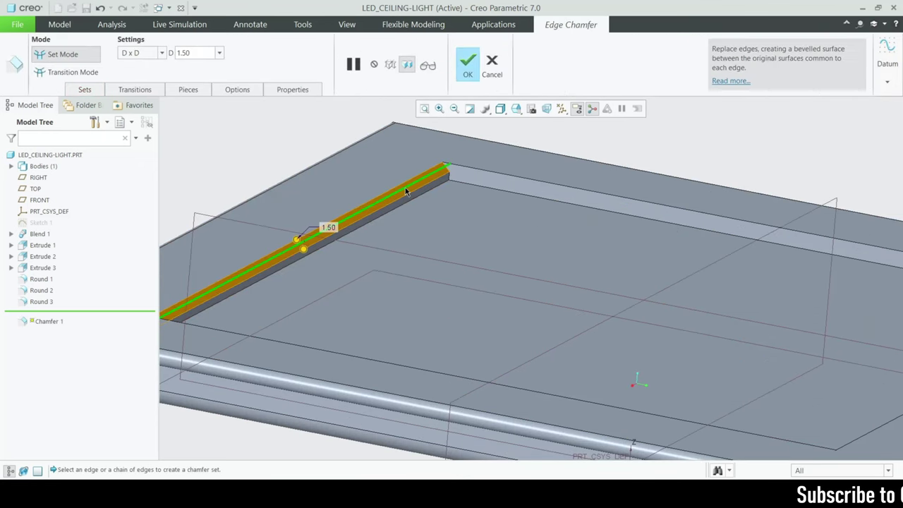
ctrl+click(493, 172)
scroll(344, 312, up, 3)
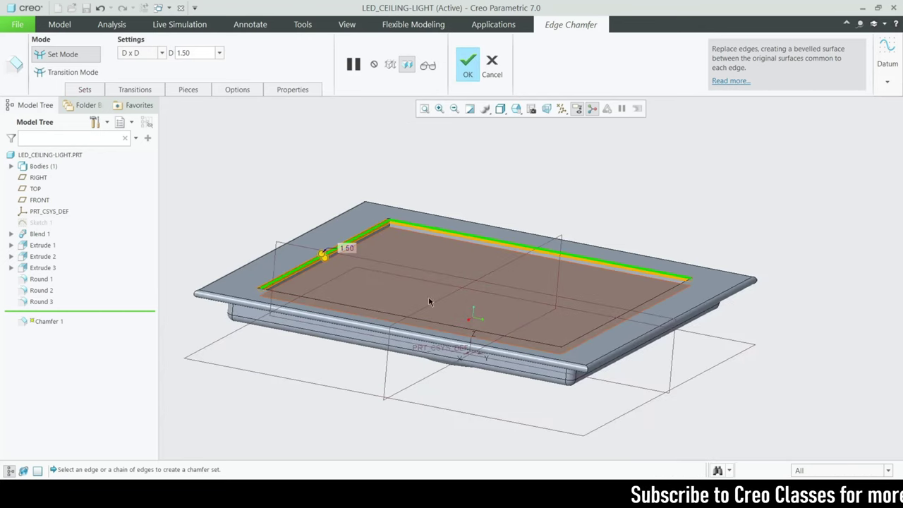
scroll(609, 304, down, 3)
ctrl+click(615, 343)
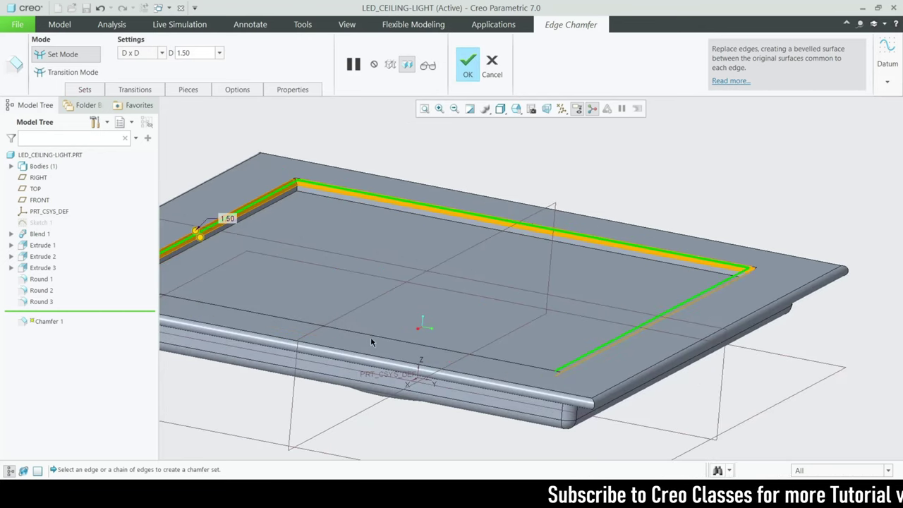
click(468, 62)
Create a datum plane offset 7.5 mm from the FRONT plane towards the plates.
scroll(506, 248, down, 5)
middle_drag(724, 379, 715, 258)
click(734, 346)
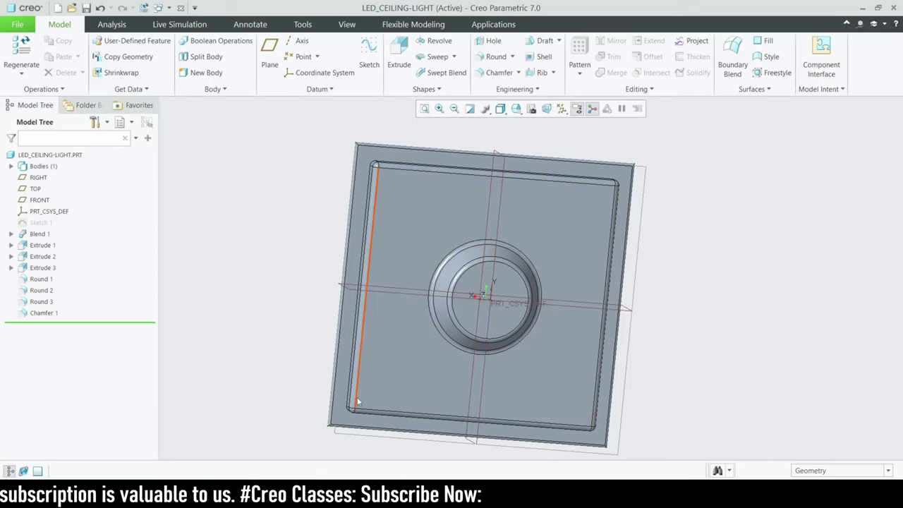
mouse_move(383, 359)
middle_down()
mouse_move(416, 350)
mouse_move(429, 365)
mouse_move(420, 364)
mouse_move(462, 245)
middle_up()
click(270, 51)
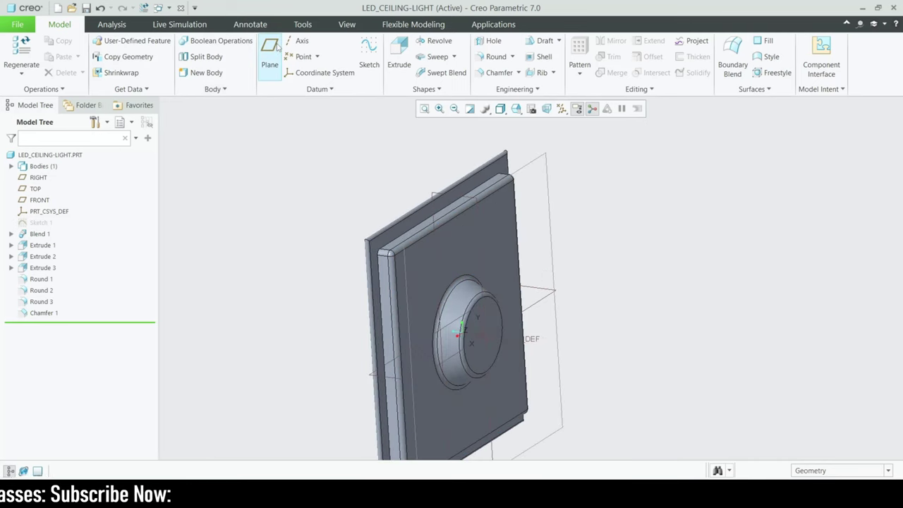
click(544, 158)
middle_drag(536, 320, 473, 345)
drag(473, 346, 444, 334)
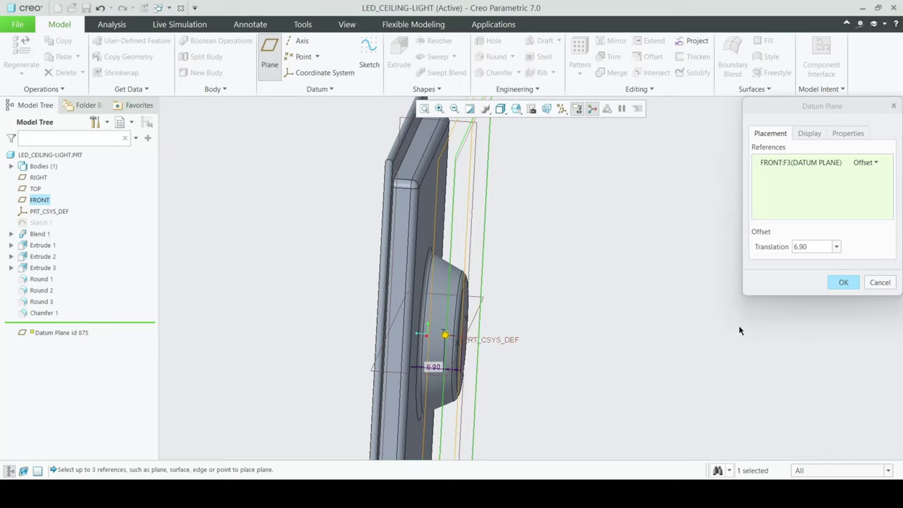
double_click(818, 247)
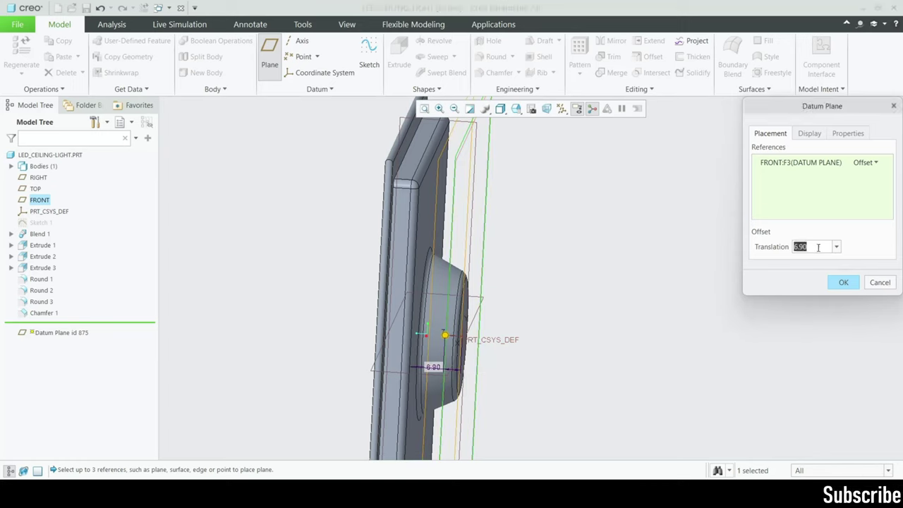
text(7.50)
key(Return)
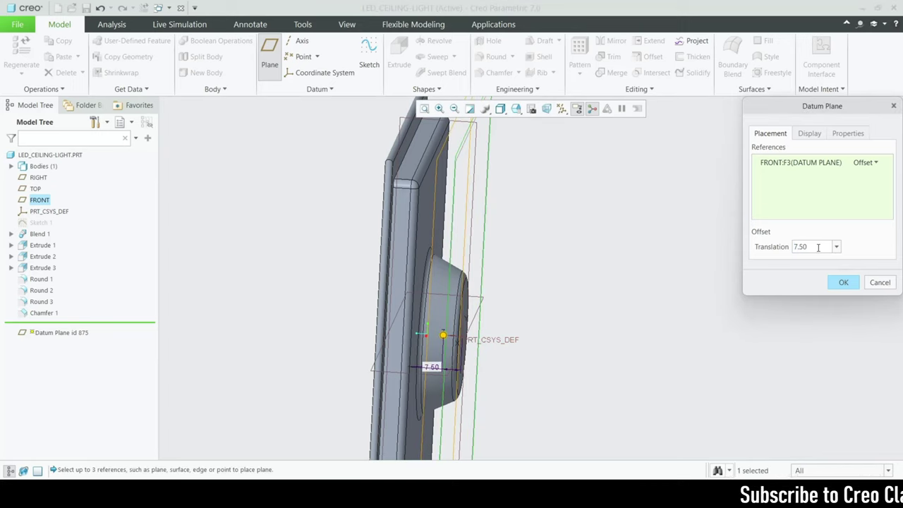
click(842, 282)
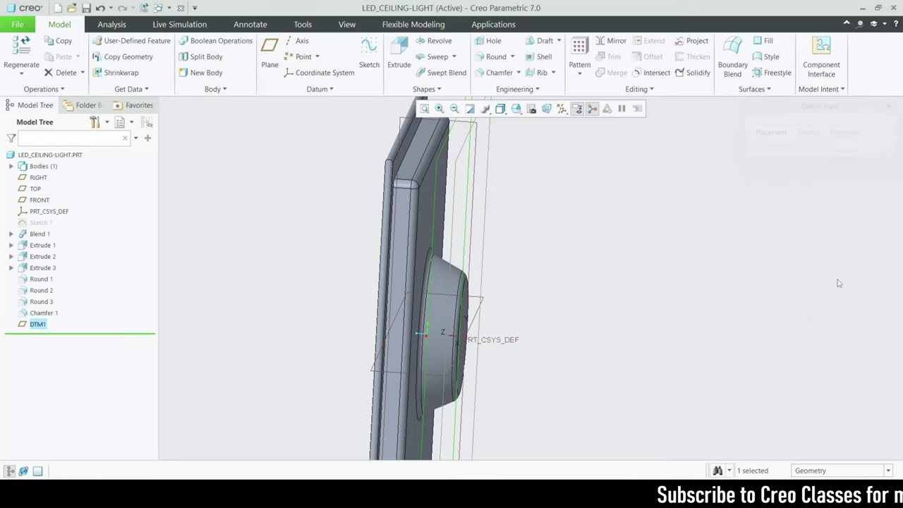
Start a sketch on the new datum plane and add two circular round edges of the blended body as solved sketch references.
click(369, 53)
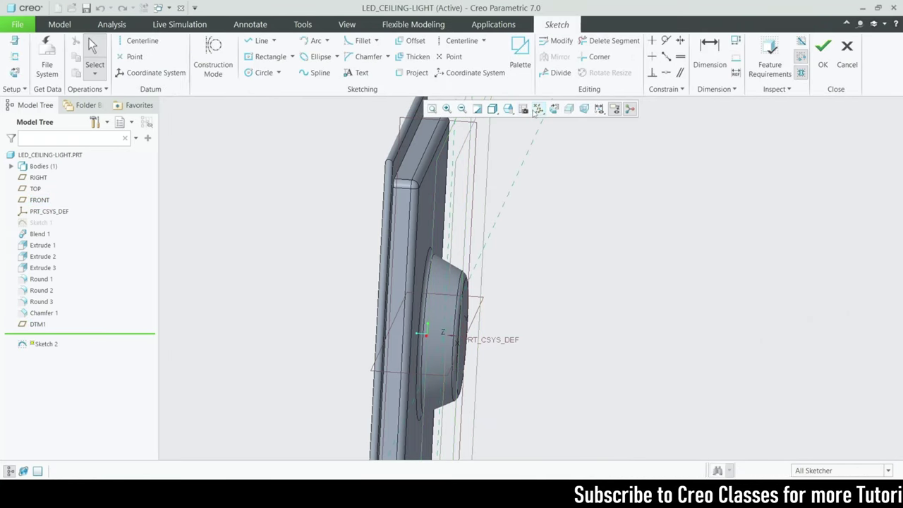
click(554, 108)
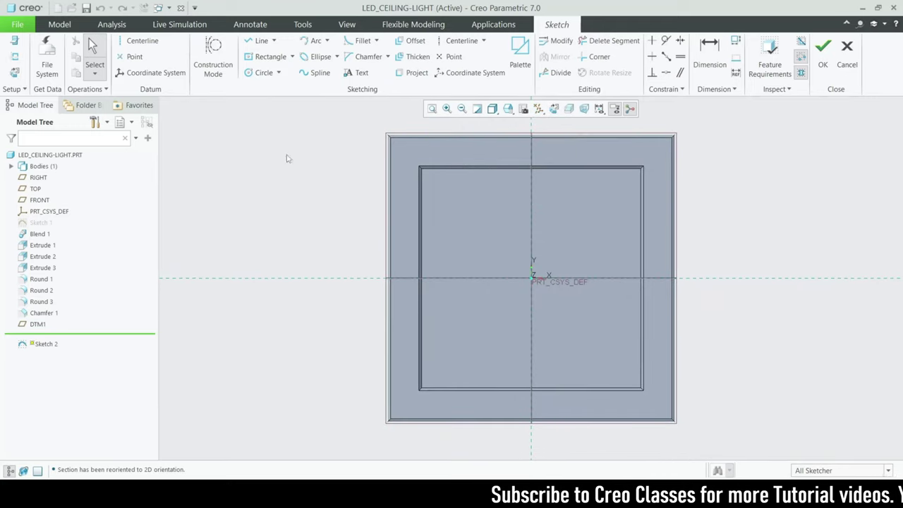
mouse_move(282, 218)
middle_down()
mouse_move(596, 329)
mouse_move(503, 256)
middle_up()
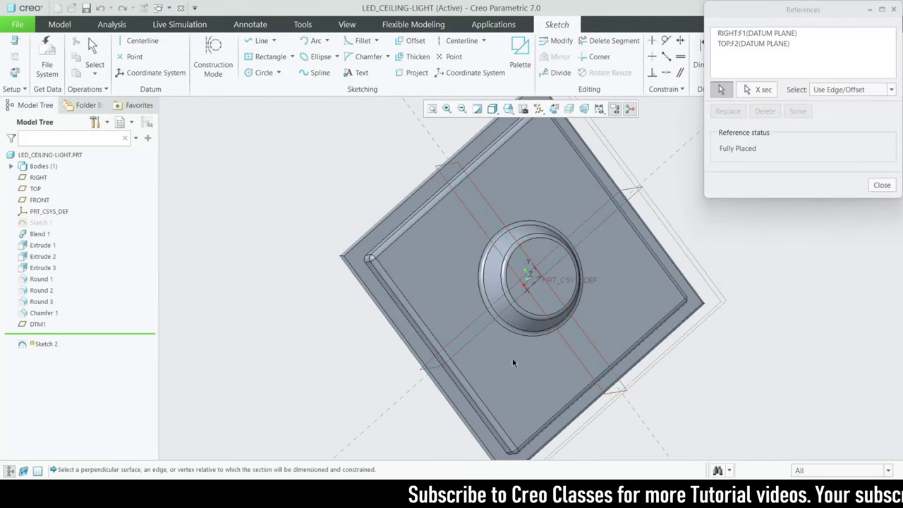
scroll(503, 256, up, 5)
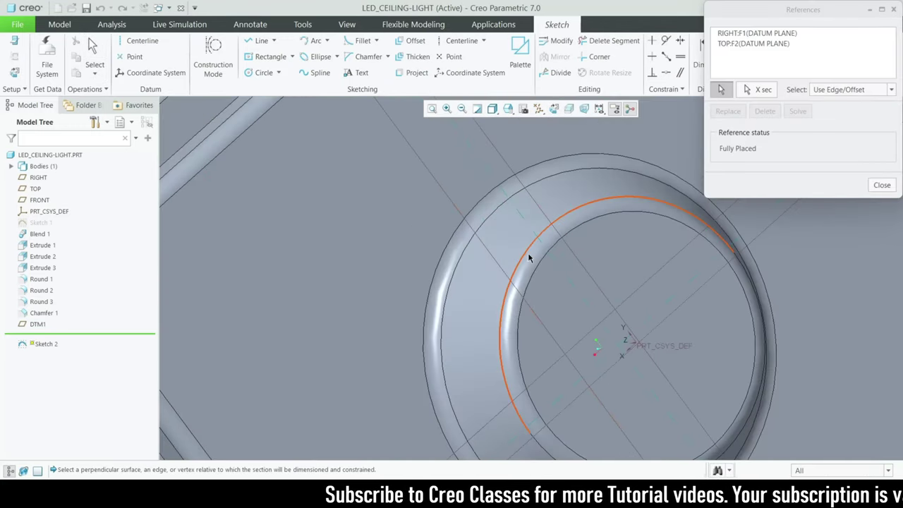
click(519, 256)
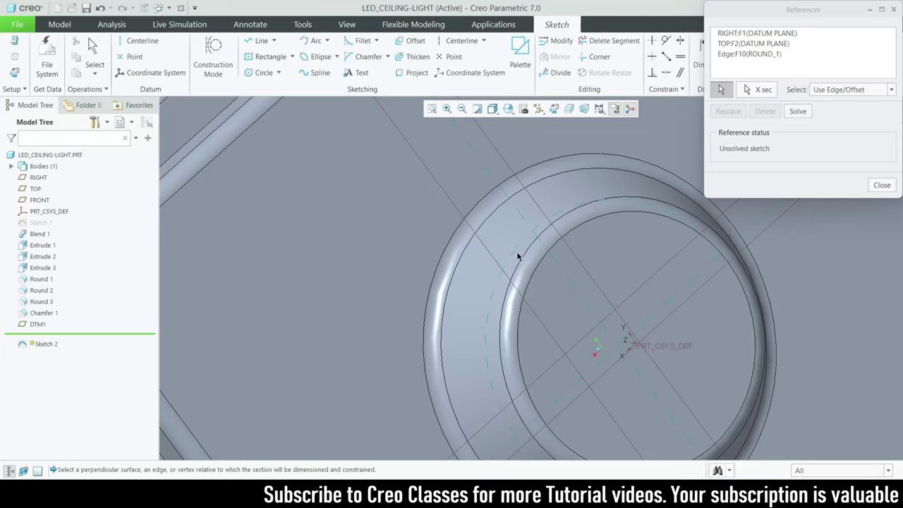
click(466, 252)
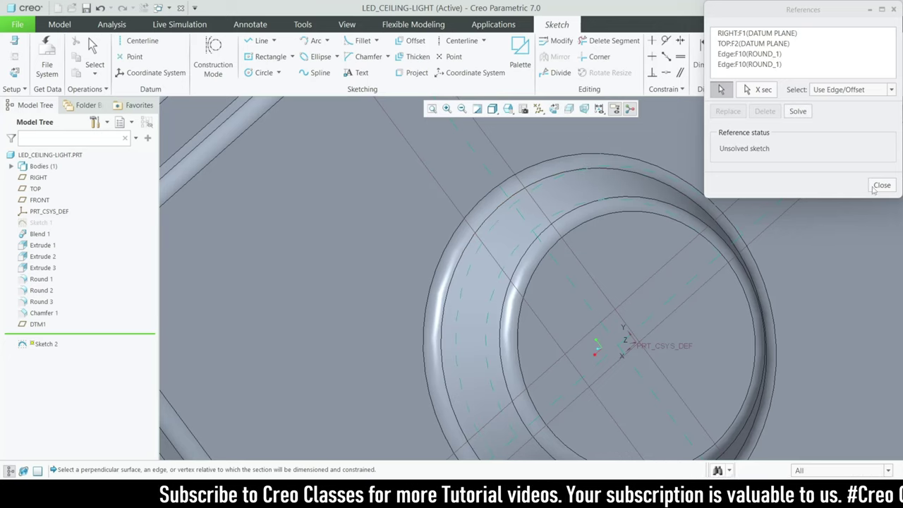
click(796, 111)
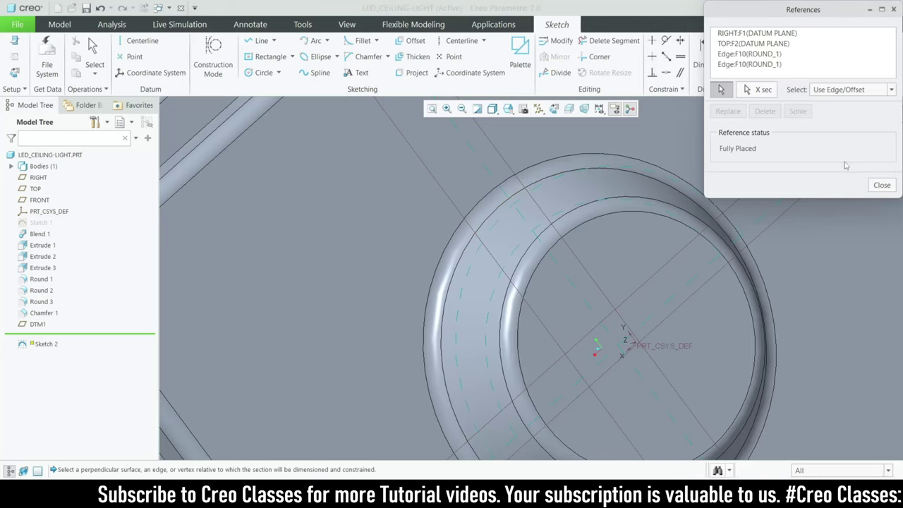
click(884, 186)
Draw an open spline from the vertical reference inside the circular references, curving outward to the recess's upper edge, and complete the sketch.
click(552, 108)
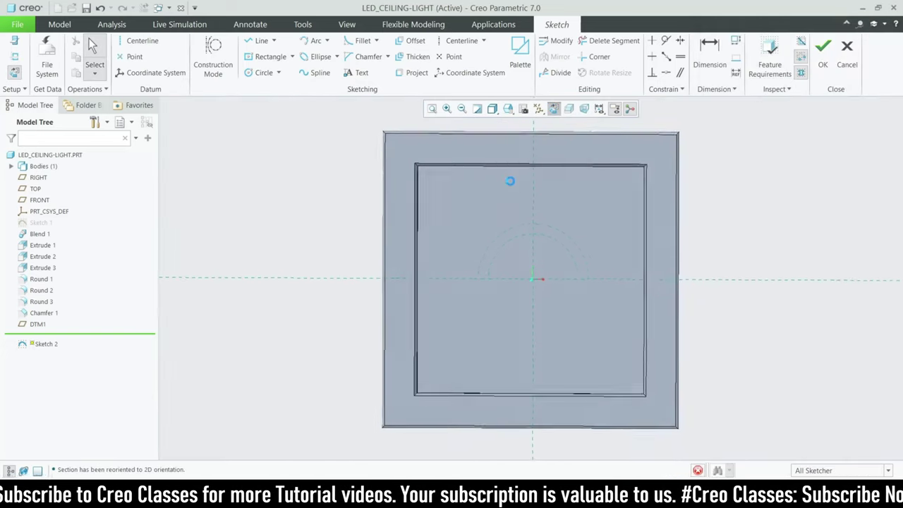
scroll(581, 297, up, 2)
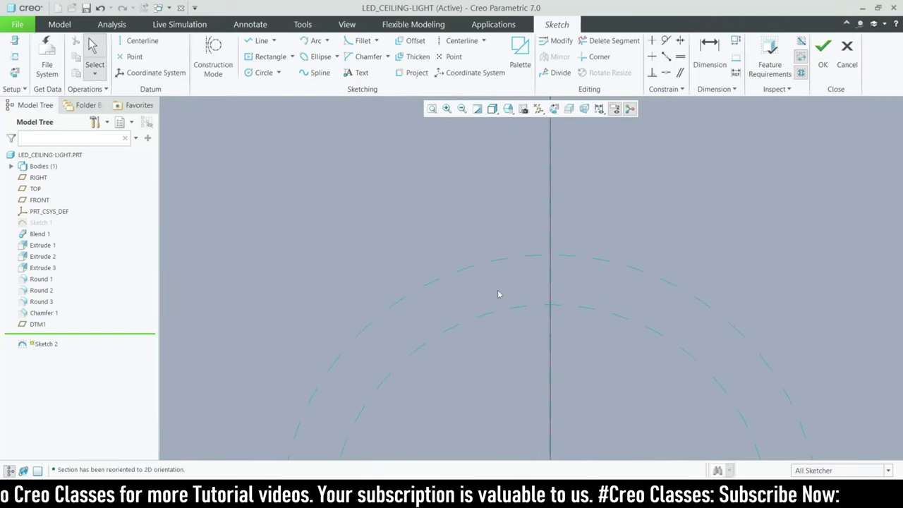
click(317, 73)
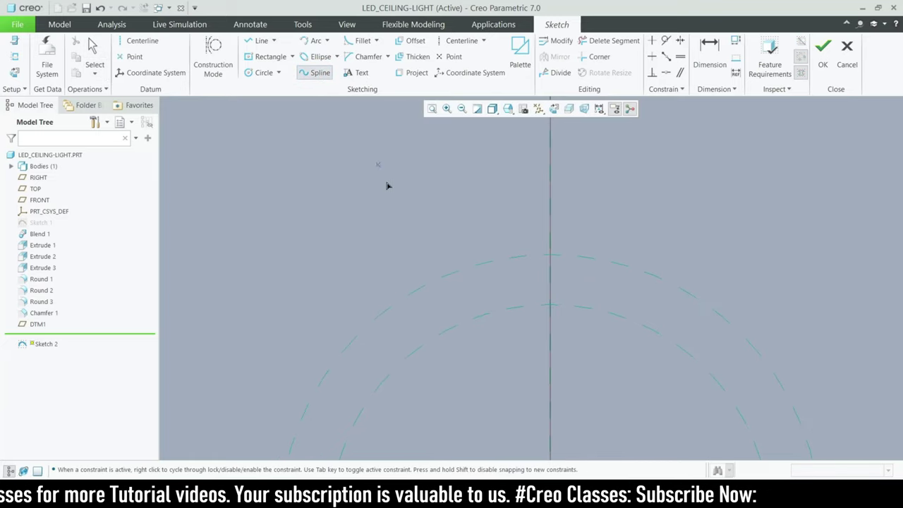
scroll(468, 231, down, 2)
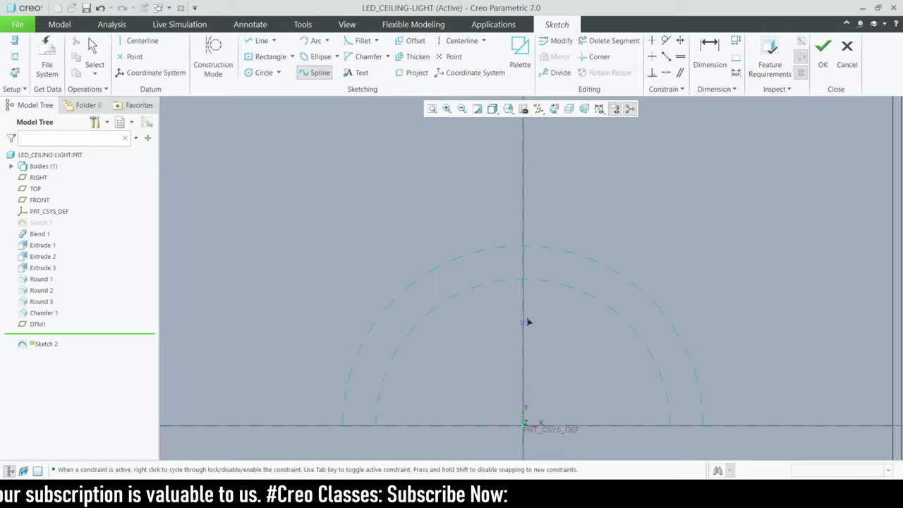
scroll(533, 190, down, 2)
scroll(513, 325, down, 1)
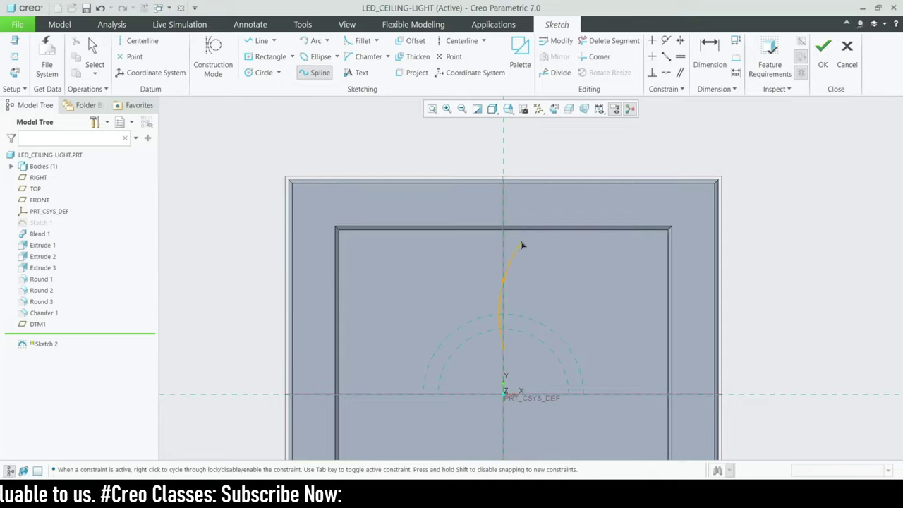
click(553, 224)
middle_click(553, 223)
click(823, 65)
mouse_move(748, 167)
middle_down()
mouse_move(681, 252)
mouse_move(600, 268)
mouse_move(572, 202)
mouse_move(605, 89)
mouse_move(514, 246)
mouse_move(448, 287)
mouse_move(479, 261)
mouse_move(489, 235)
middle_up()
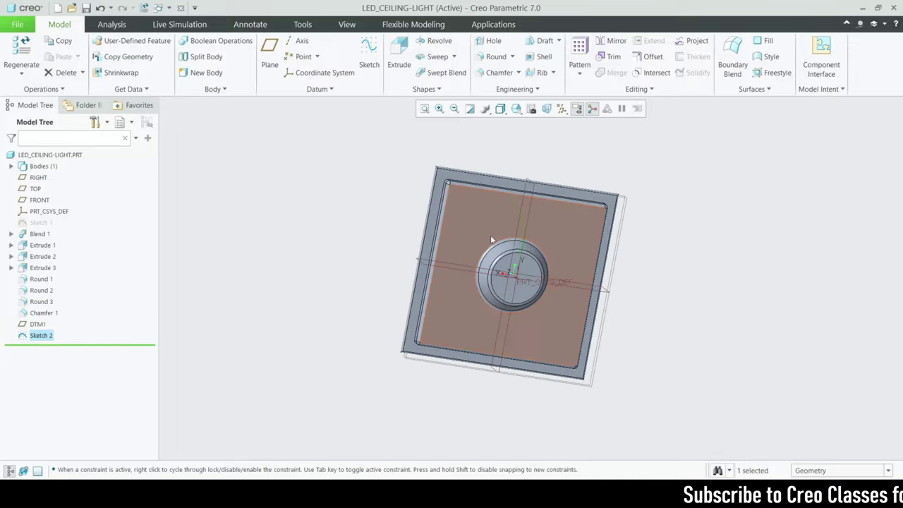
Start a solid Sweep along the spline and open its section sketch, viewed square to the sketch plane.
scroll(489, 235, up, 5)
click(436, 56)
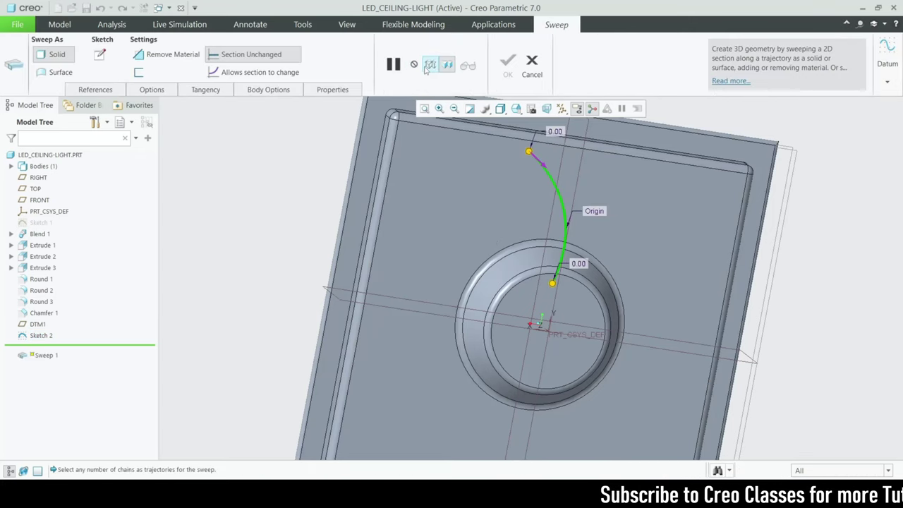
click(101, 55)
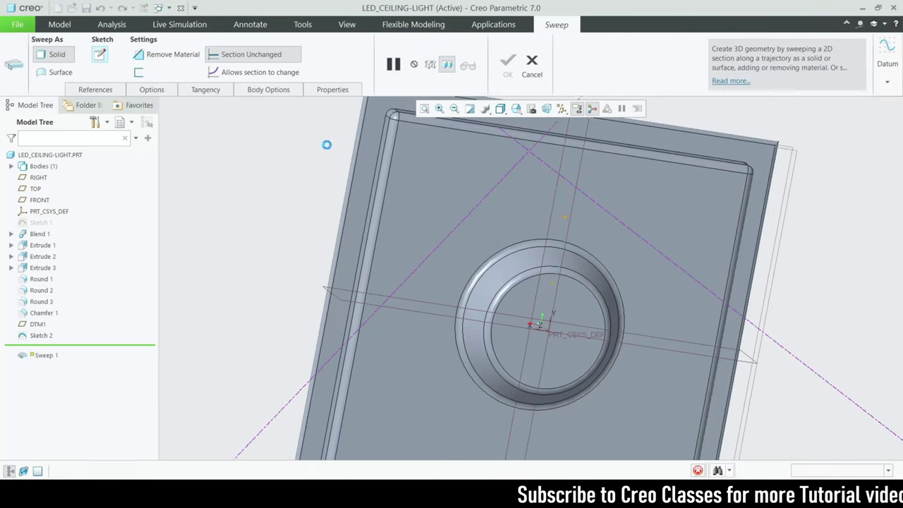
click(554, 111)
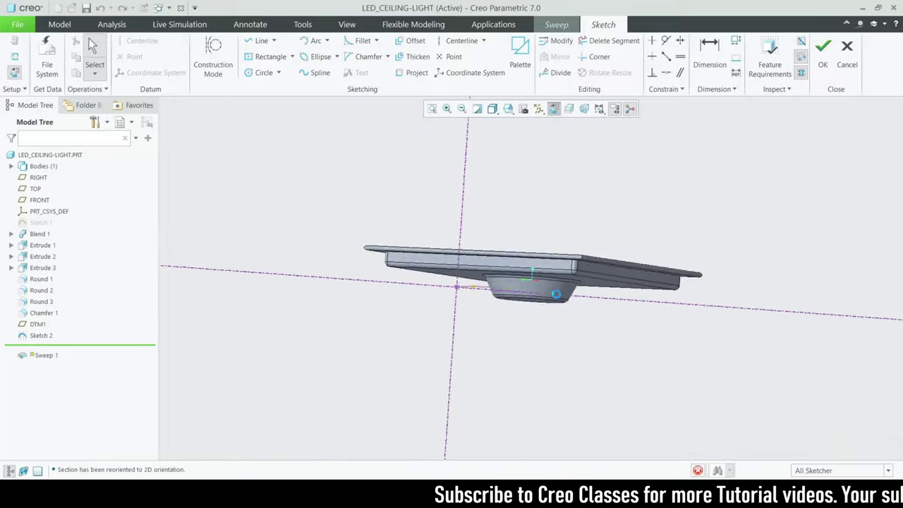
scroll(470, 261, down, 4)
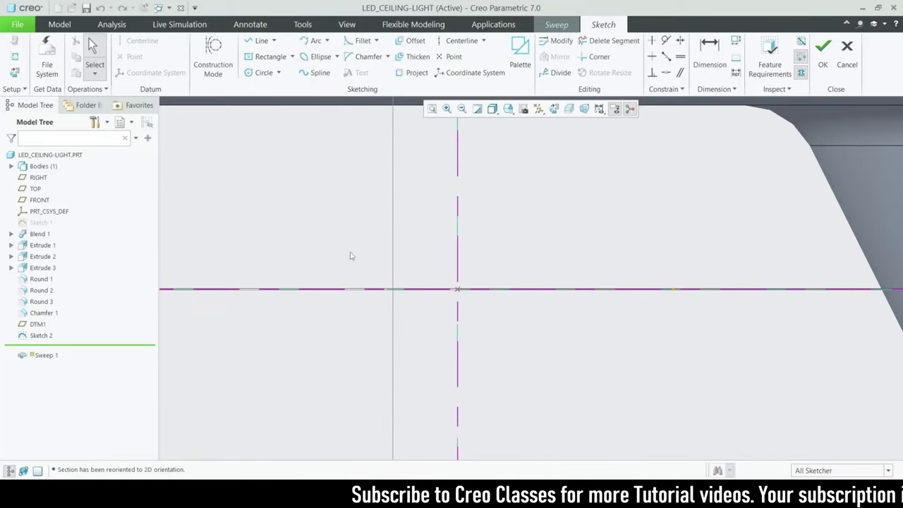
Draw two equal circles about 0.83 mm in diameter, centred on the horizontal reference on either side of the vertical reference.
click(267, 74)
scroll(437, 261, down, 2)
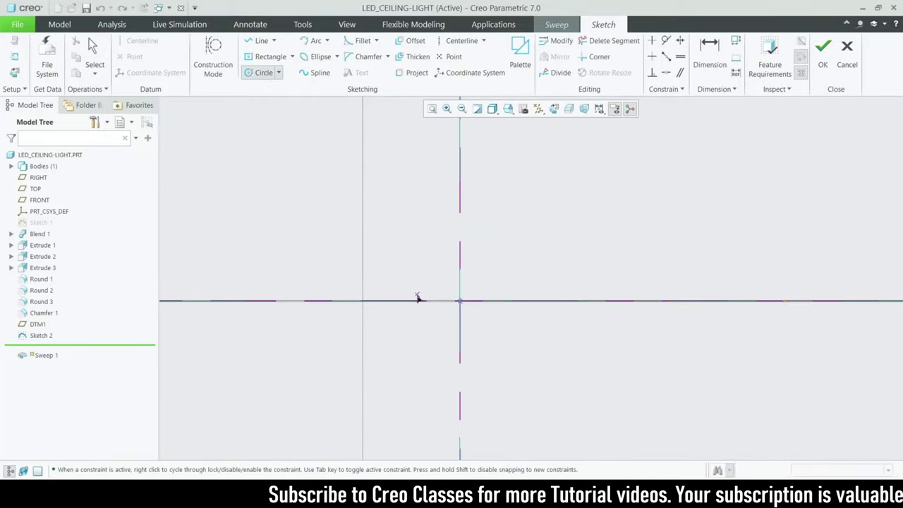
click(417, 301)
click(427, 313)
click(483, 302)
click(492, 310)
middle_click(484, 306)
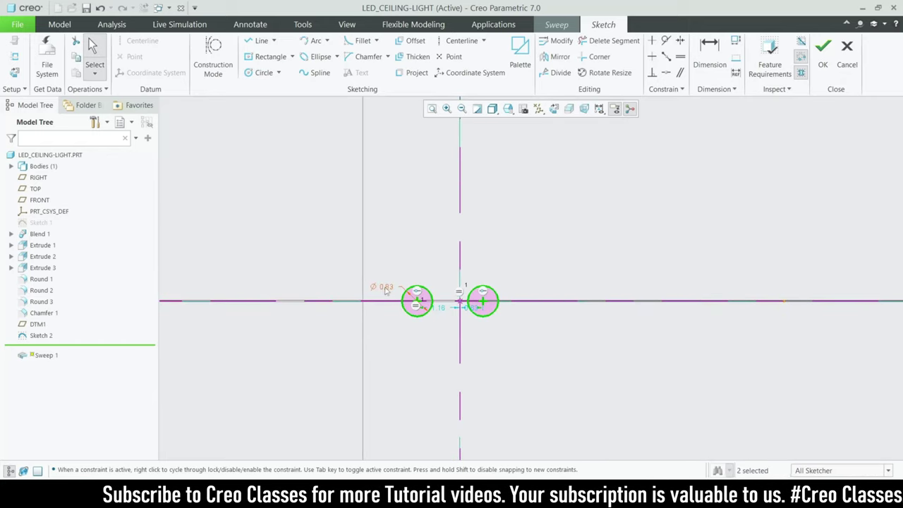
Set the equal circles' diameter to 2 mm and each centre's distance from the vertical reference to 1.1 mm.
double_click(384, 288)
text(2)
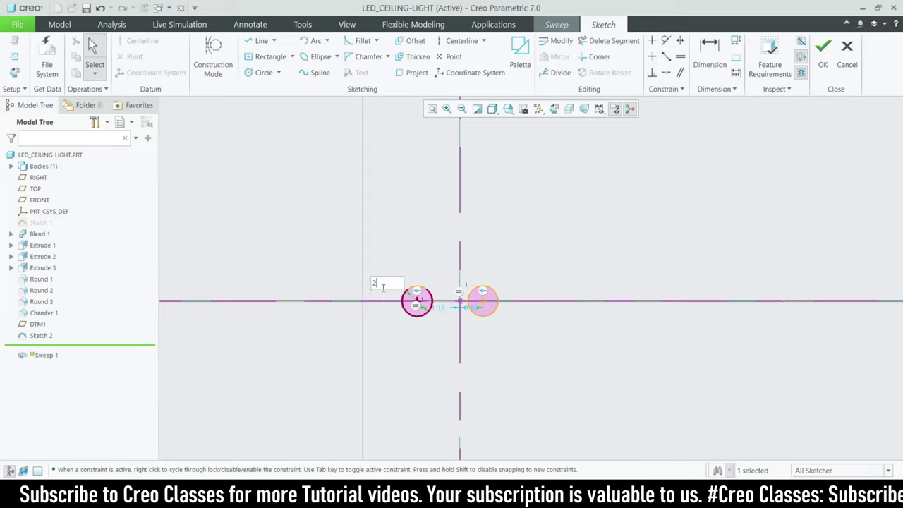
key(Return)
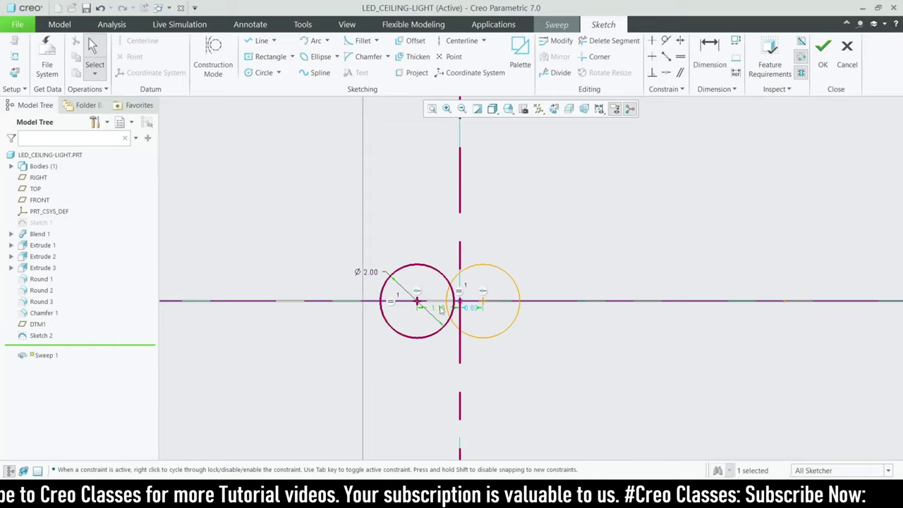
double_click(437, 309)
text(1)
key(Return)
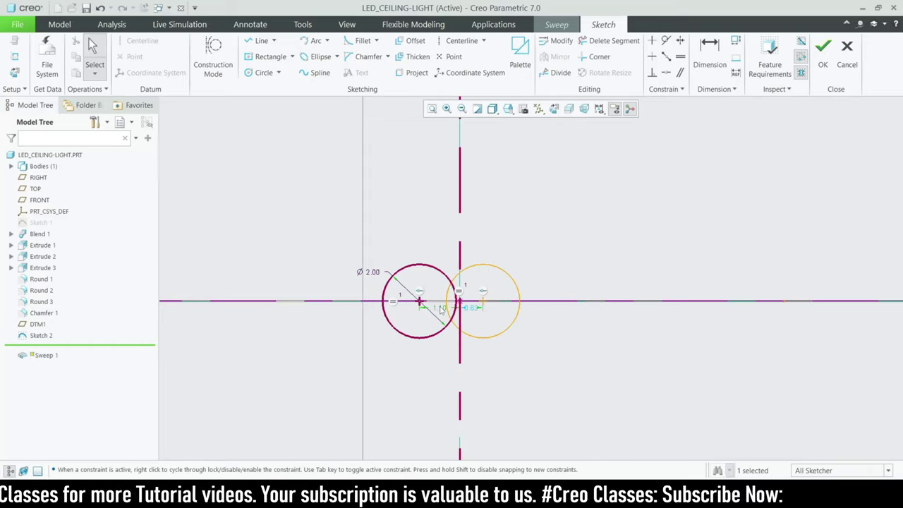
double_click(473, 309)
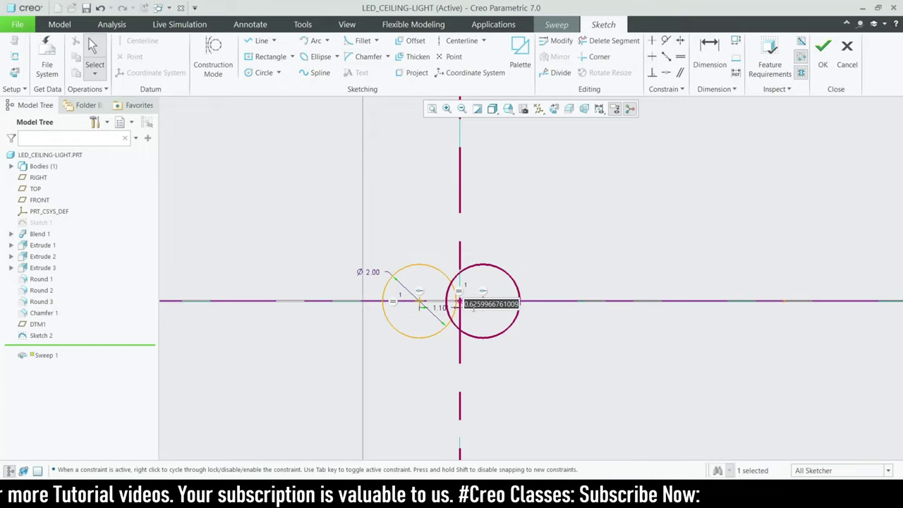
text(1.1)
key(Return)
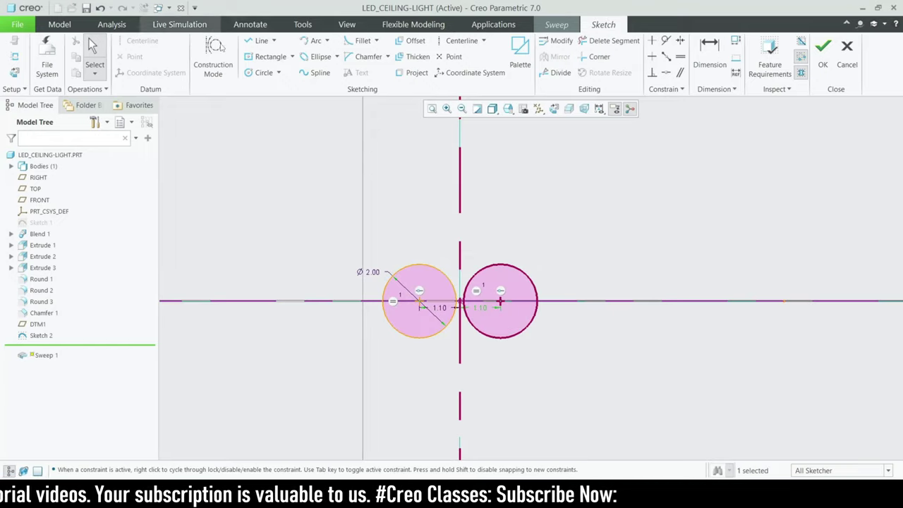
Draw an equal outer circle concentric with each small circle and set the outer diameter to 3 mm.
click(263, 73)
click(420, 301)
click(469, 343)
click(500, 302)
click(533, 360)
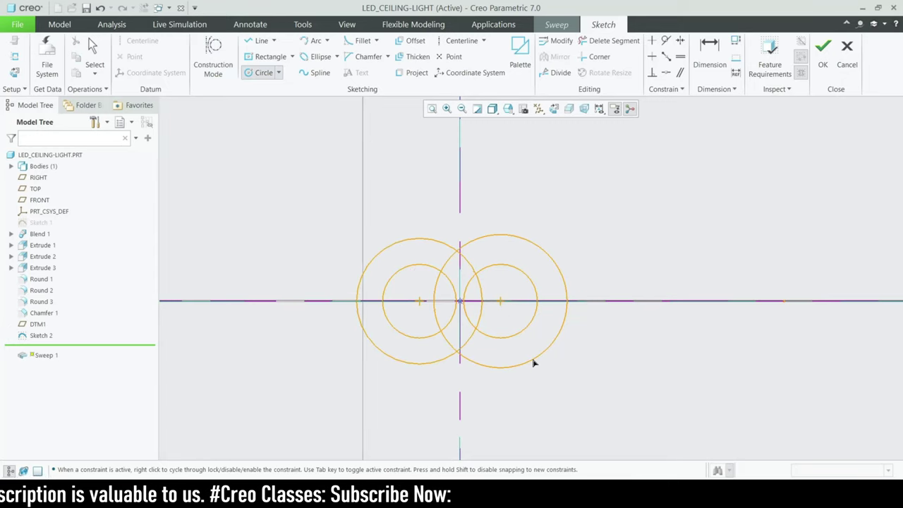
middle_click(351, 276)
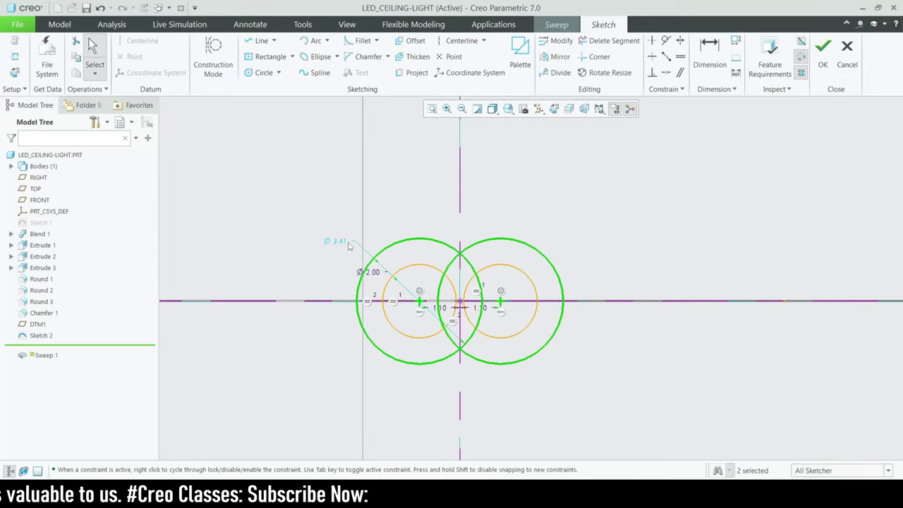
text(3)
key(Return)
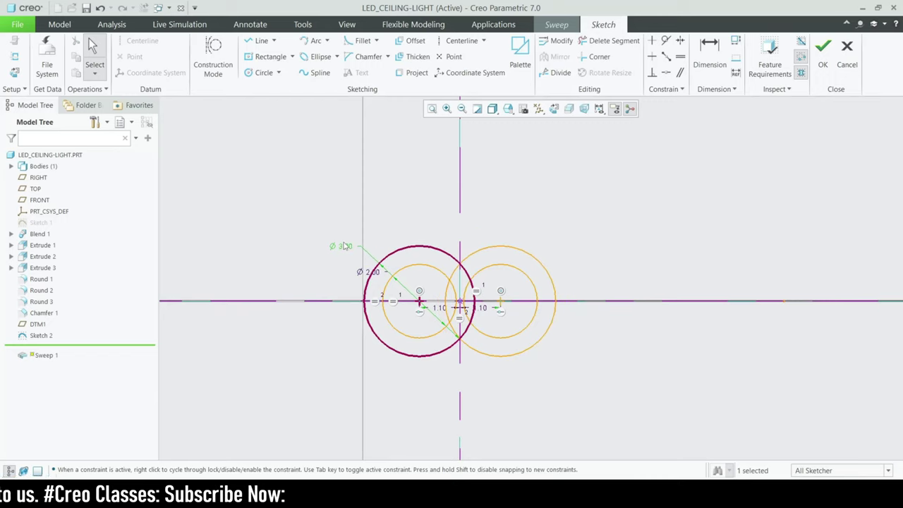
Trim away the overlapping inner arcs of the two outer circles to leave a figure-eight outline around the holes.
click(610, 40)
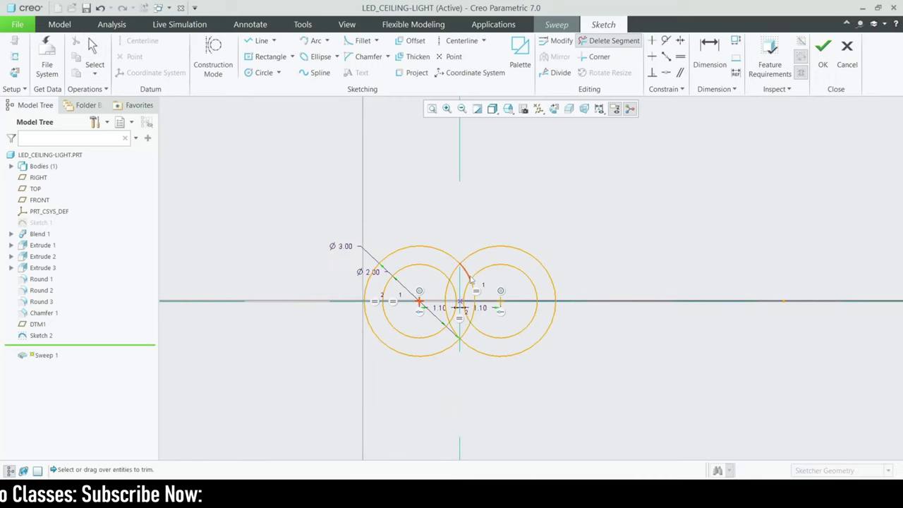
scroll(467, 326, up, 4)
mouse_move(424, 306)
mouse_down()
mouse_move(495, 307)
mouse_move(501, 331)
mouse_up()
scroll(475, 359, down, 2)
scroll(470, 238, up, 2)
click(494, 352)
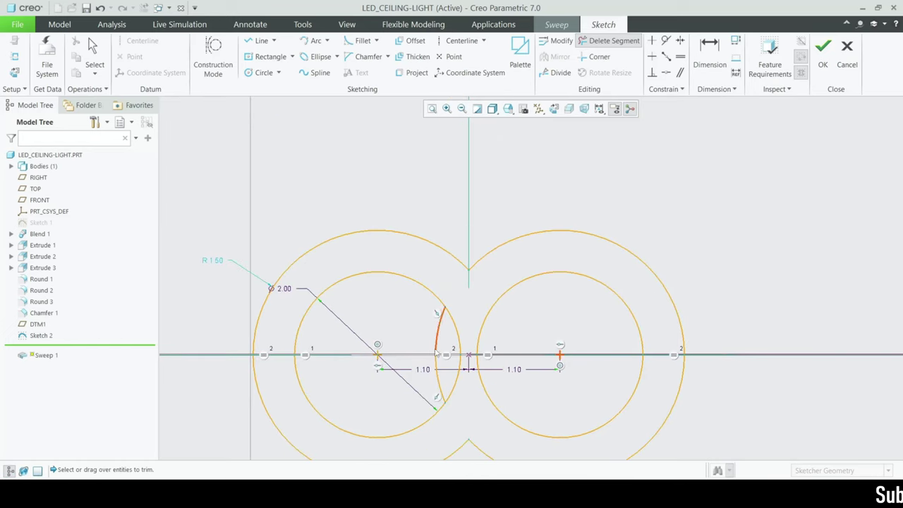
click(440, 359)
scroll(430, 353, down, 3)
middle_click(428, 356)
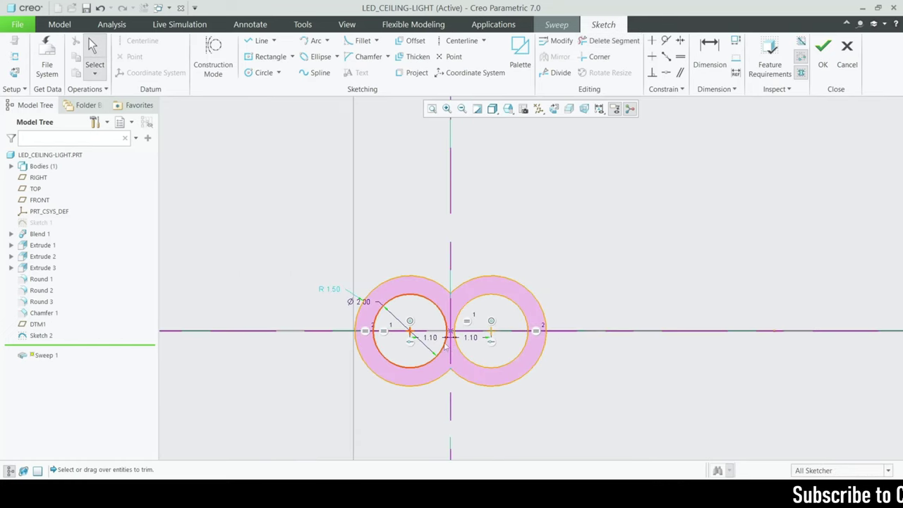
Set both circle centres' distances from the vertical reference to 1.2 mm and complete the section sketch.
scroll(428, 356, up, 2)
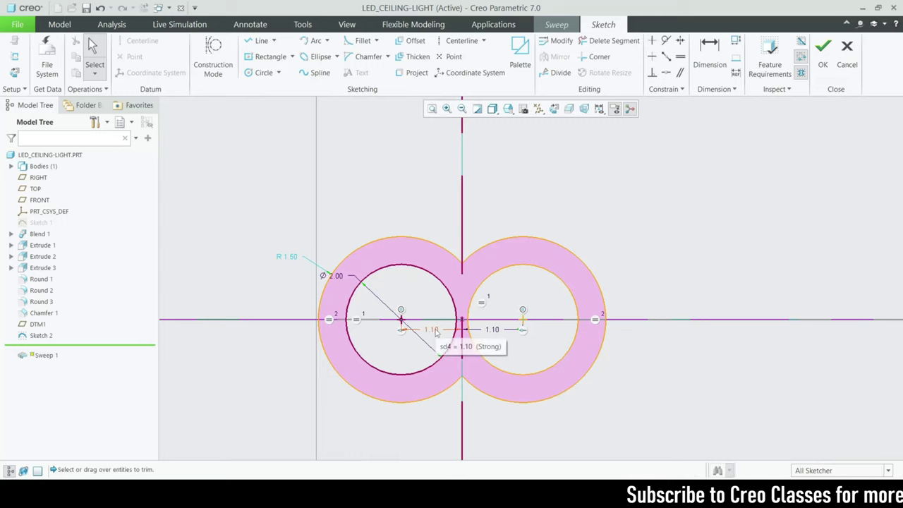
double_click(435, 331)
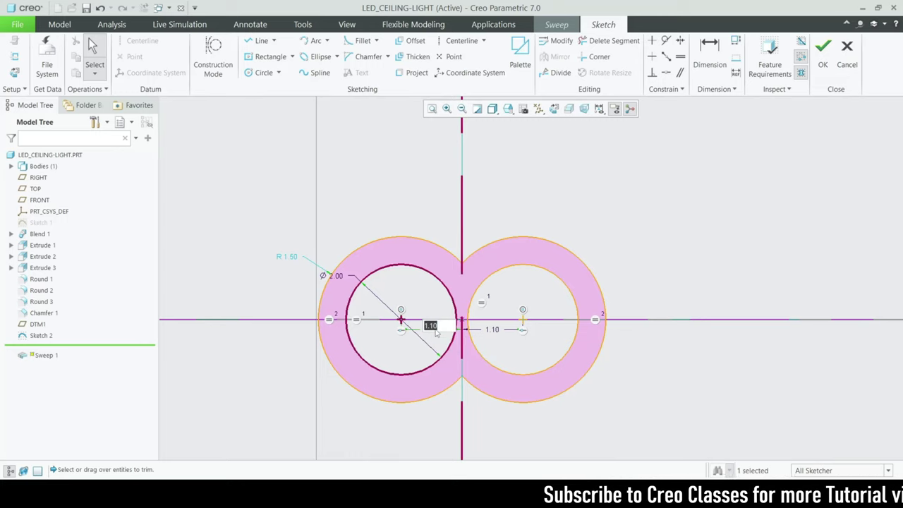
key(Return)
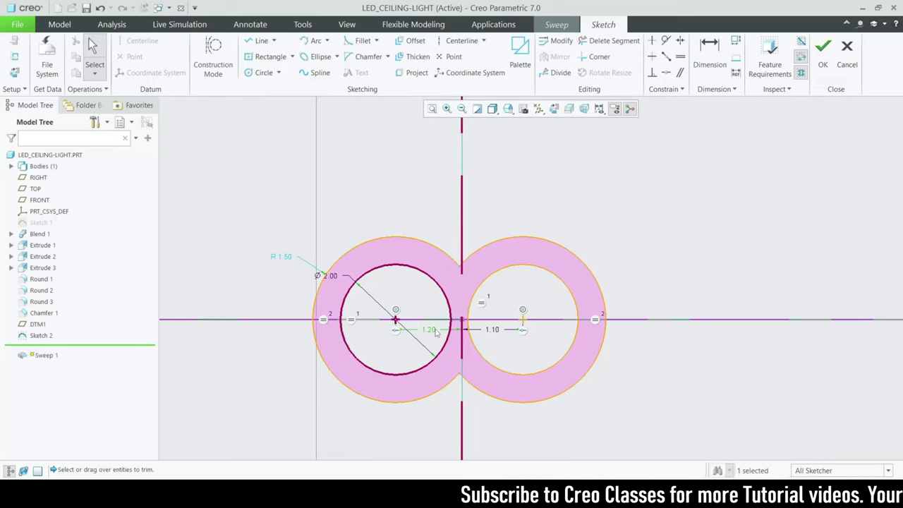
double_click(494, 330)
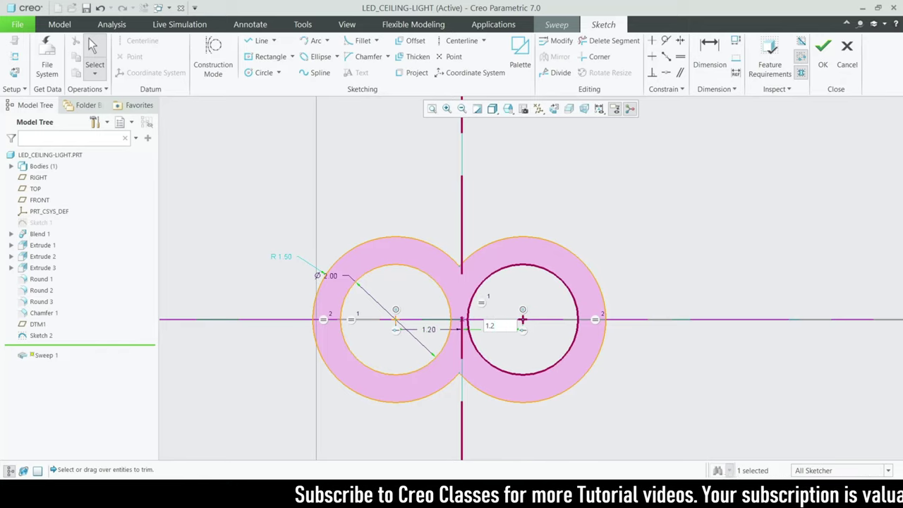
key(Return)
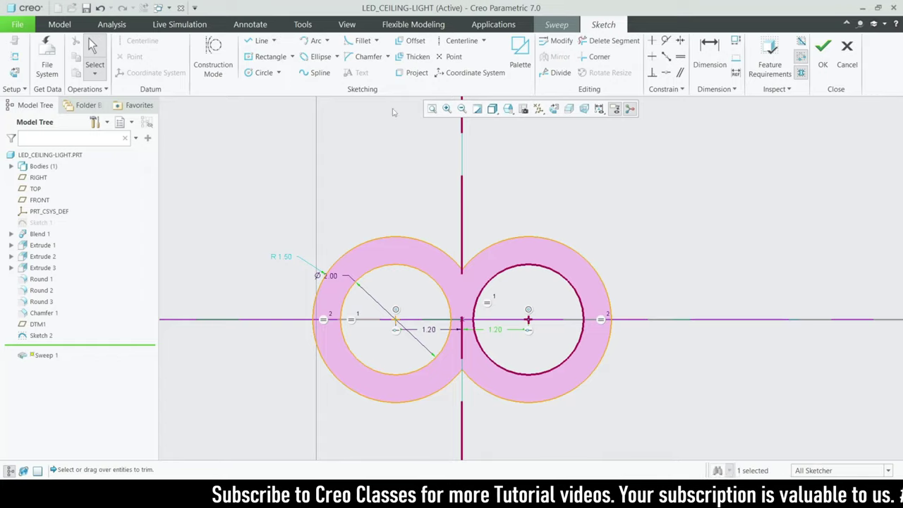
click(823, 53)
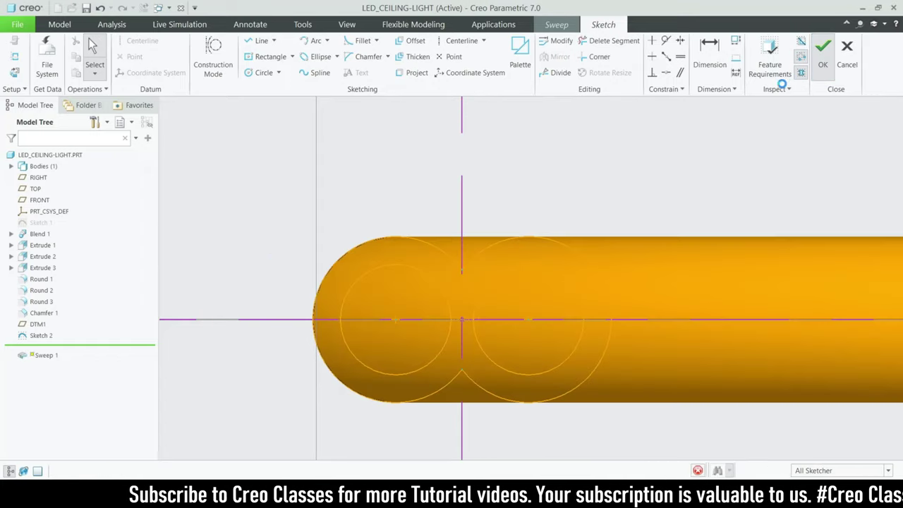
Check both ends of the twin-tube sweep preview and complete the Sweep.
scroll(414, 238, up, 5)
middle_drag(372, 341, 372, 317)
scroll(371, 318, down, 5)
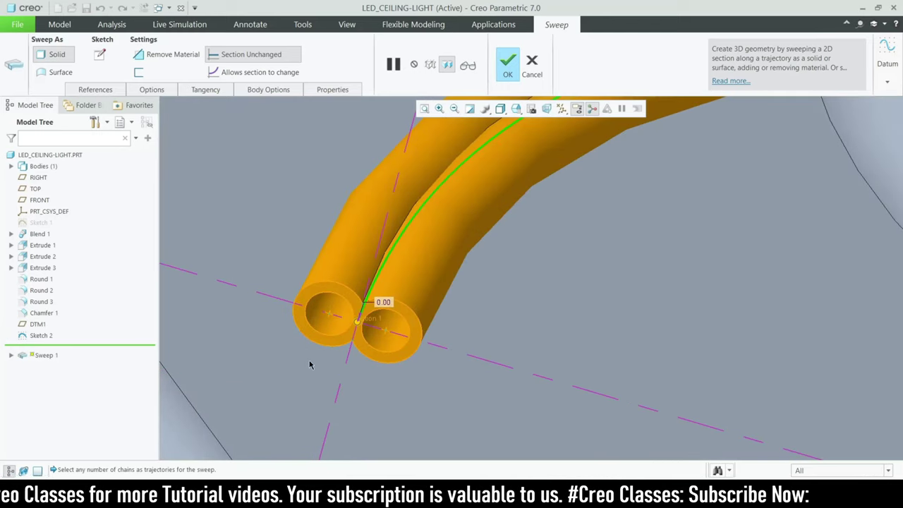
scroll(445, 258, up, 5)
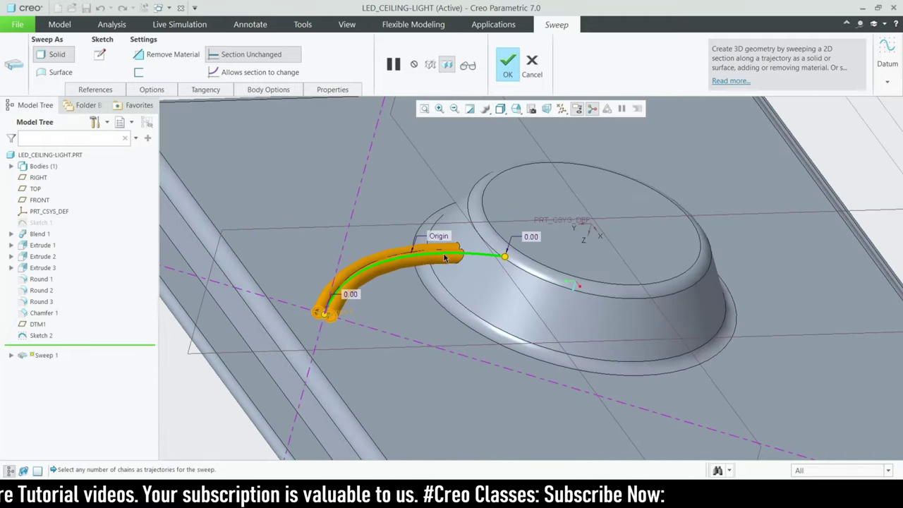
middle_drag(445, 258, 496, 200)
scroll(459, 249, down, 5)
scroll(443, 232, up, 4)
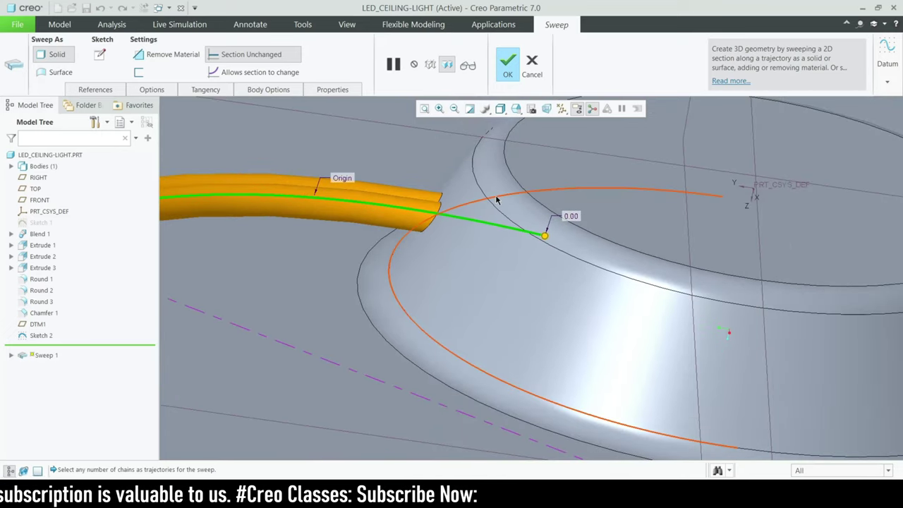
click(508, 65)
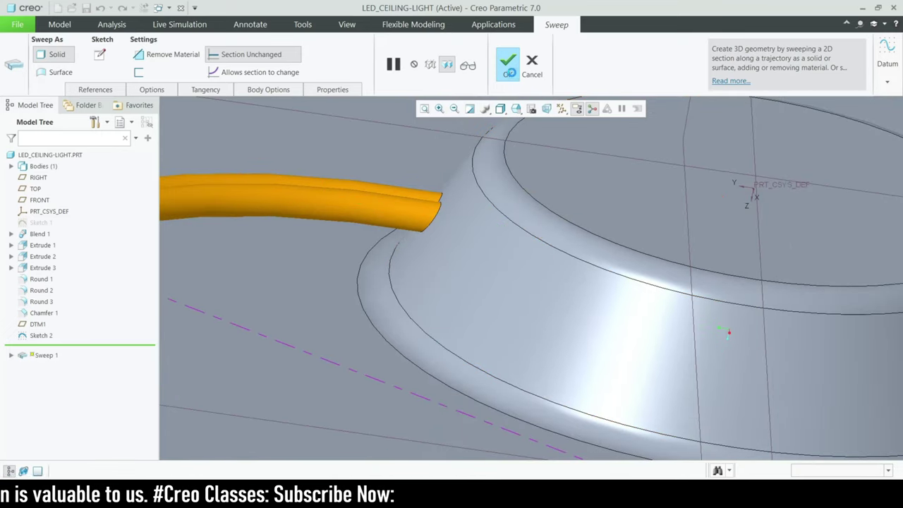
Start a sketch on the flat circular end face of the blended body, viewed square to the sketch plane.
scroll(461, 211, up, 8)
middle_drag(524, 264, 514, 234)
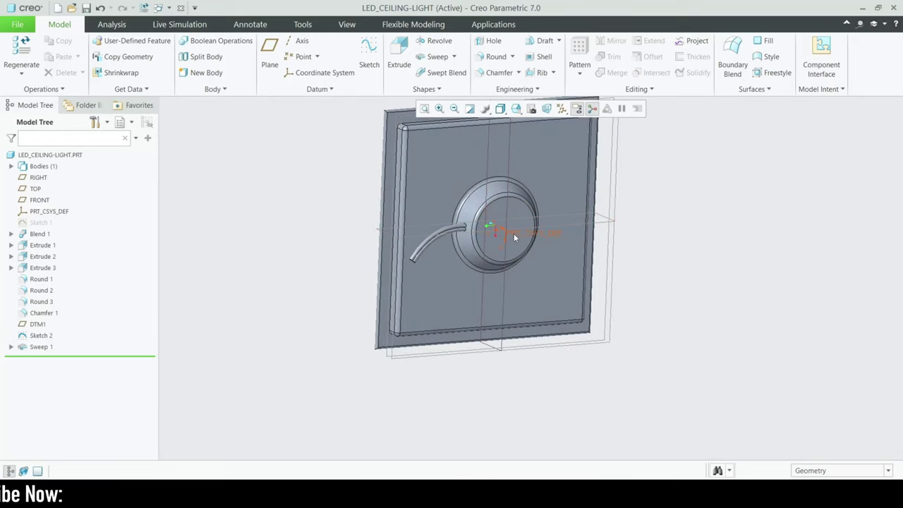
click(514, 240)
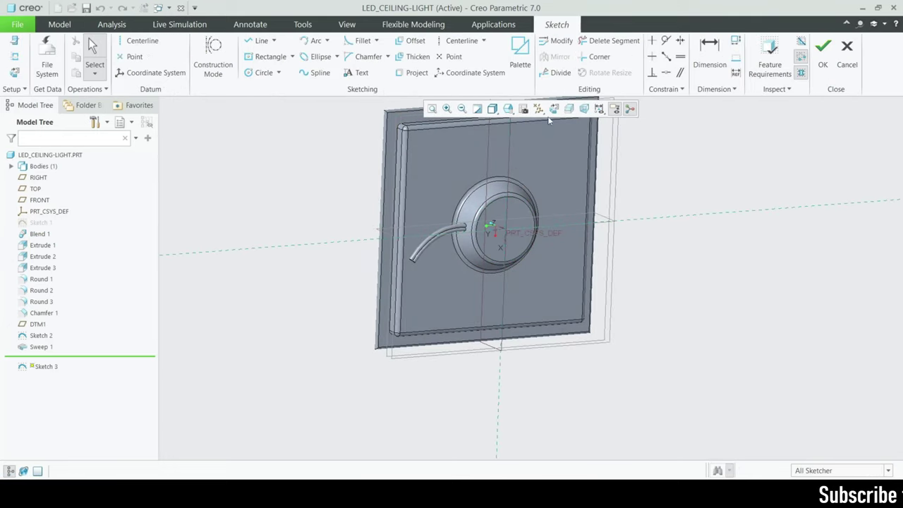
click(552, 108)
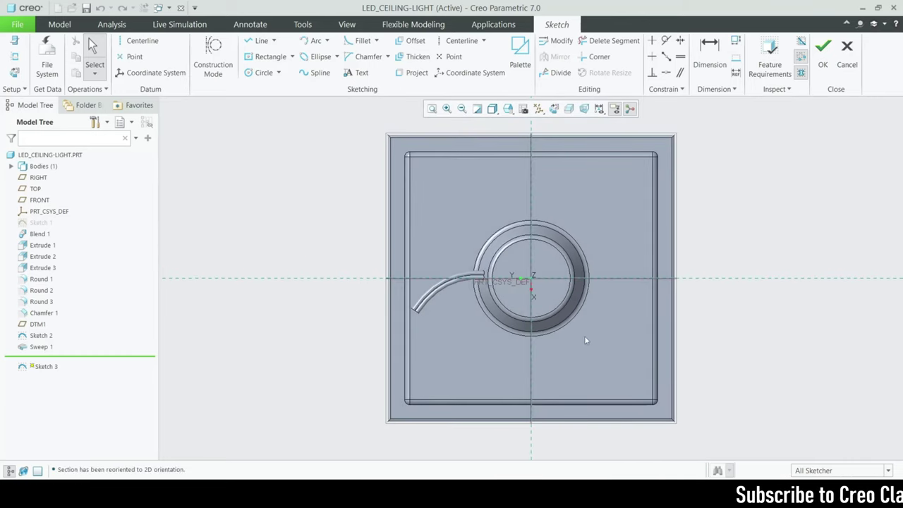
Place a sketch text reading CREO CLASSES on the circular face, drawing its height line across the upper part of the circle.
scroll(551, 282, down, 5)
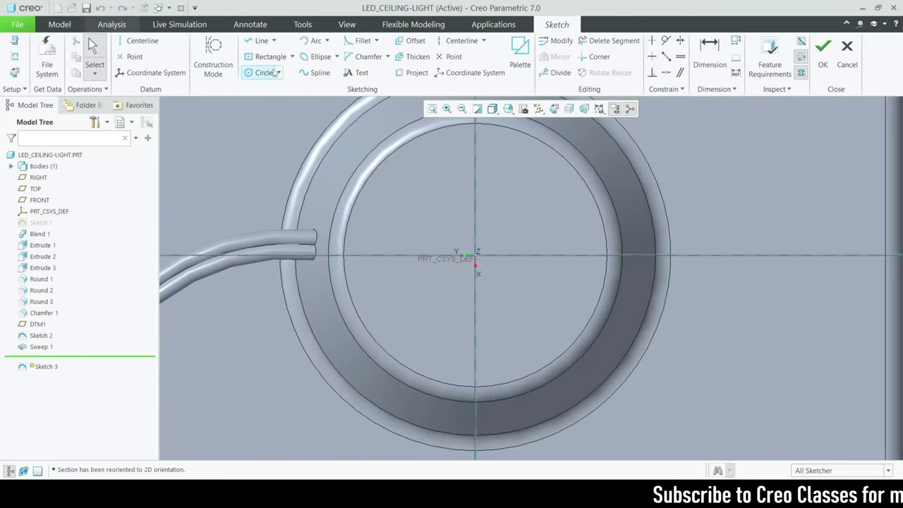
click(355, 73)
click(409, 221)
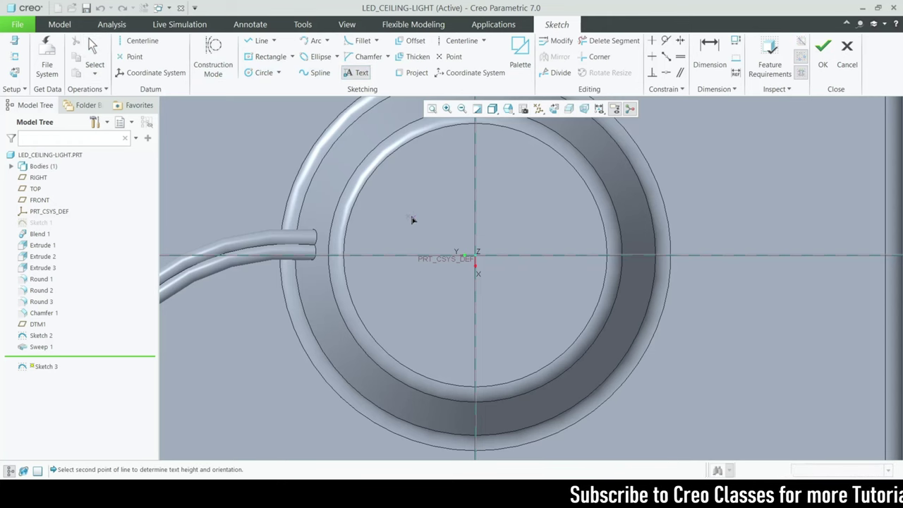
click(493, 216)
text(CREO CLASSES)
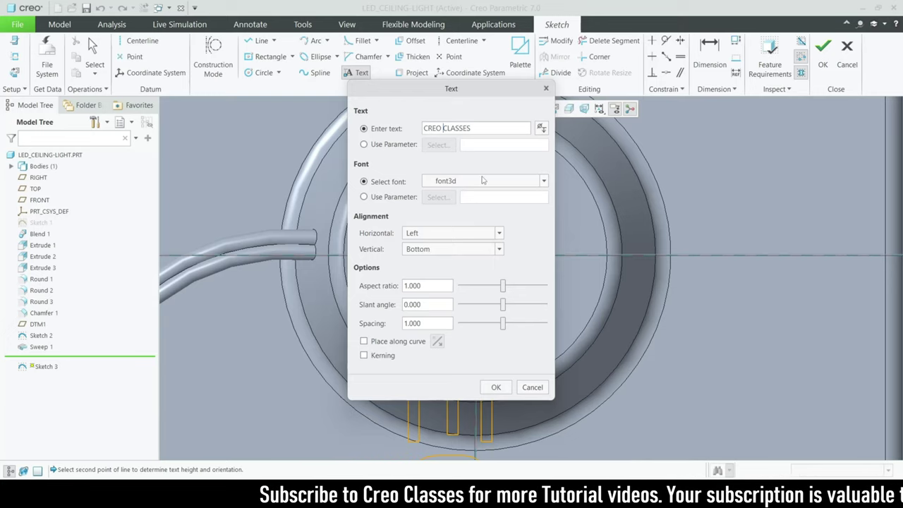
Set the CREO CLASSES text's font to Arial WGL Italic and accept the text settings.
scroll(693, 184, up, 5)
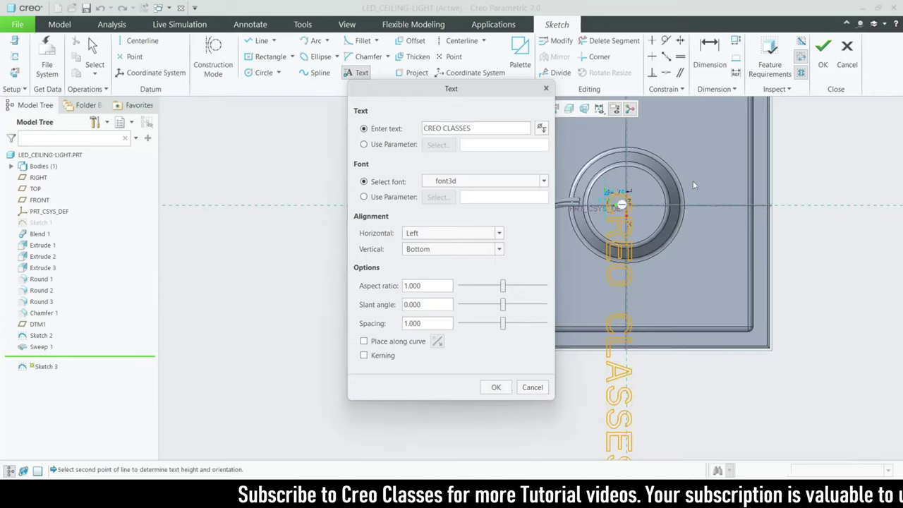
scroll(465, 183, down, 3)
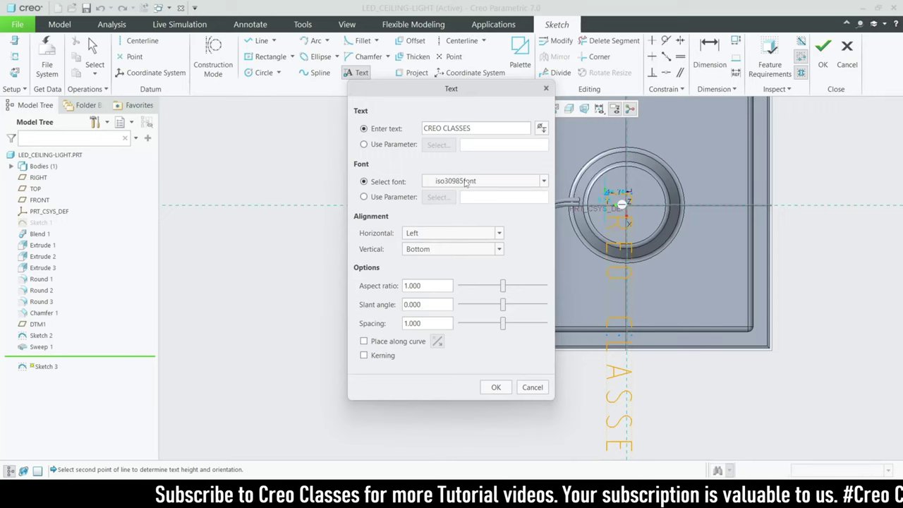
scroll(465, 183, down, 3)
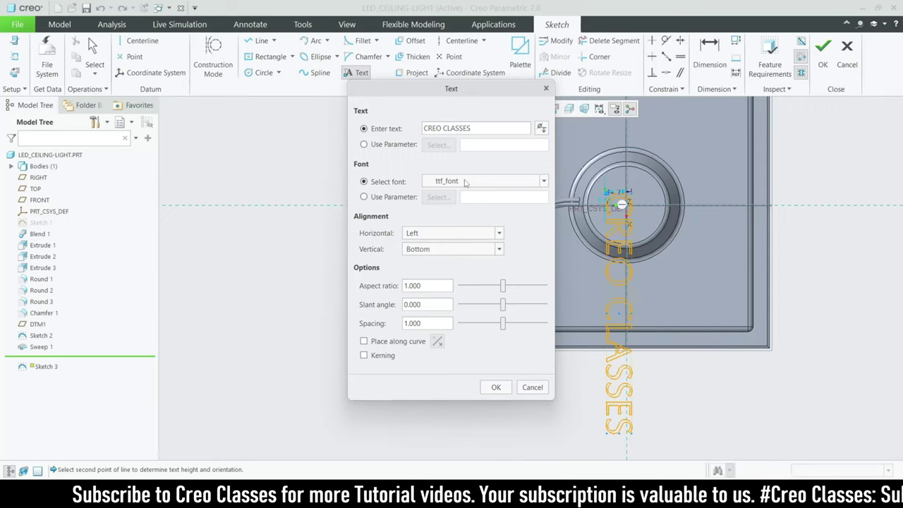
scroll(465, 182, down, 3)
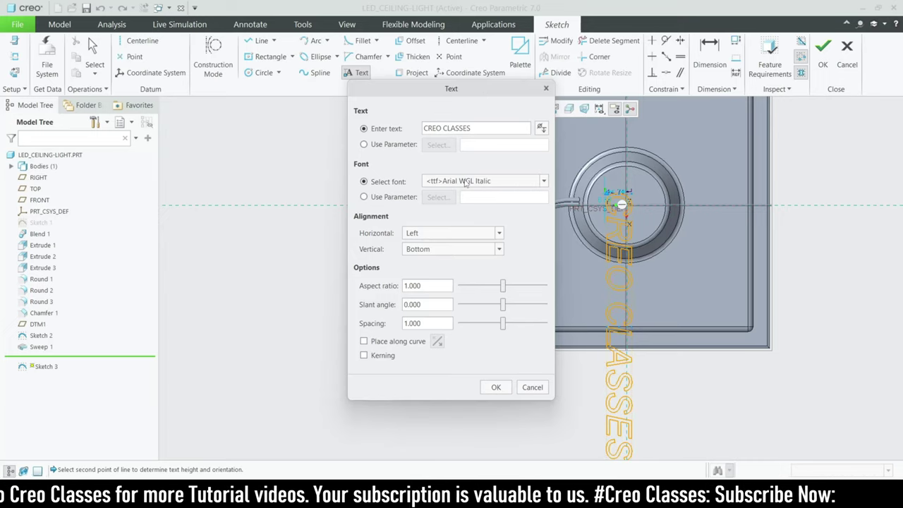
click(496, 387)
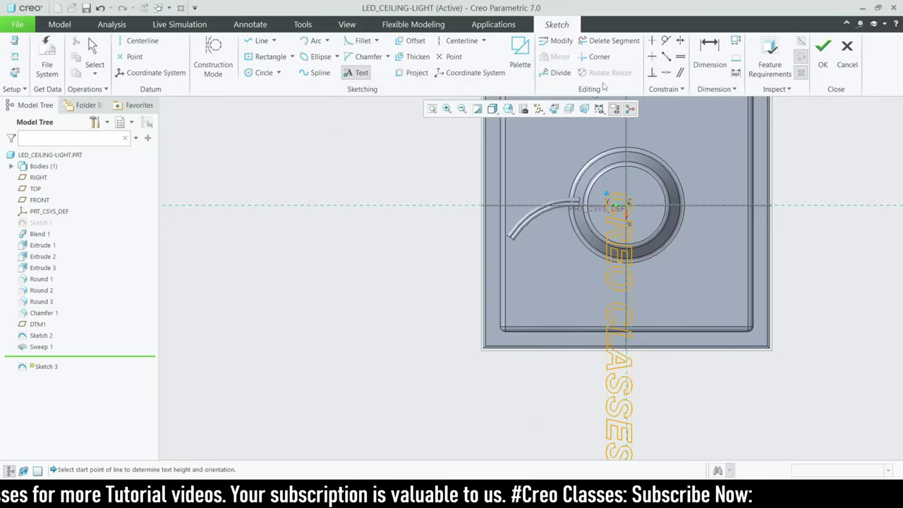
Rotate the CREO CLASSES text by 90 degrees so that it reads horizontally.
click(605, 73)
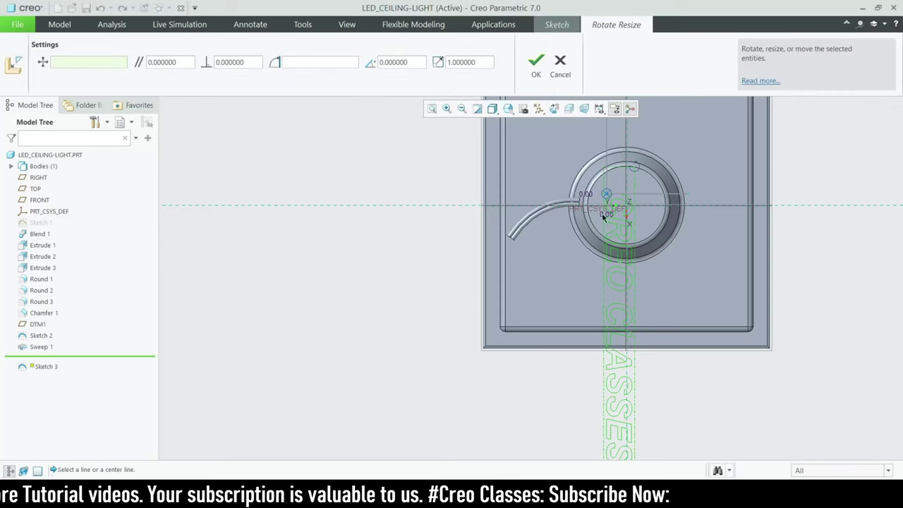
drag(634, 173, 597, 185)
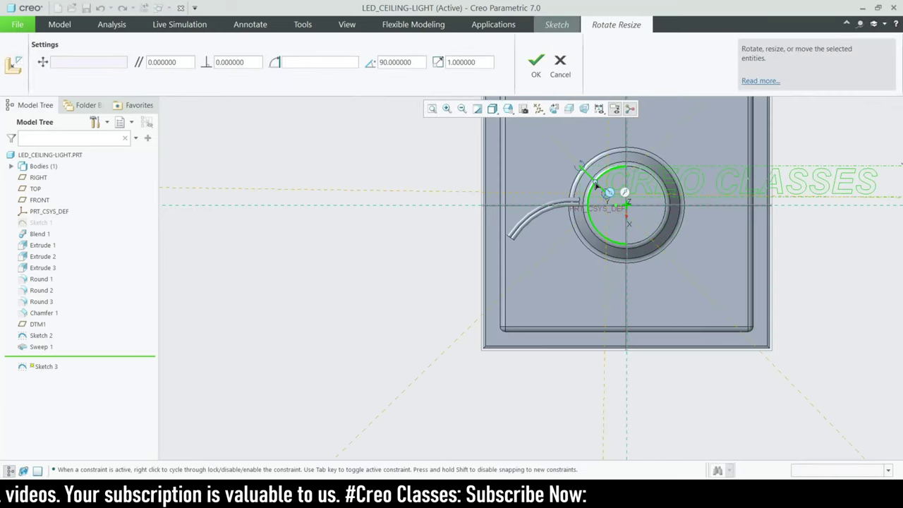
scroll(450, 254, down, 2)
scroll(520, 215, up, 2)
scroll(698, 254, down, 2)
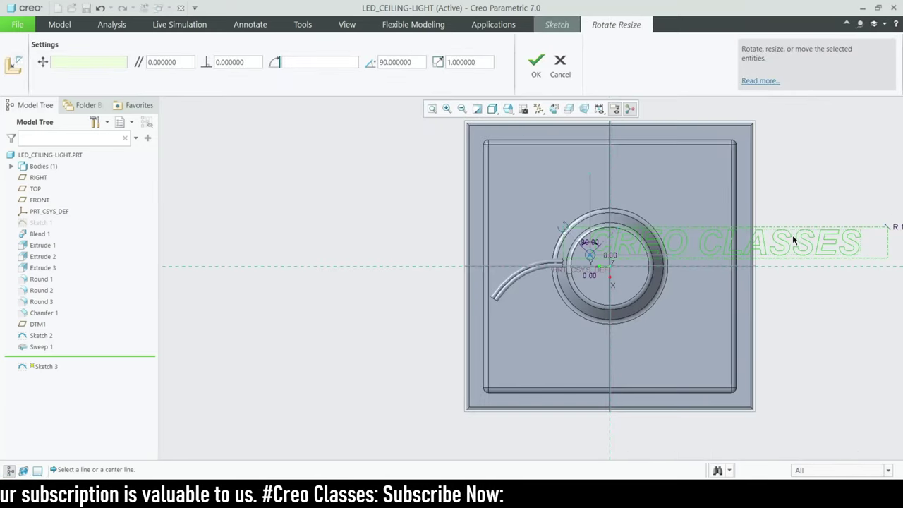
Scale the text down to about 0.23 and move it to the middle of the circular face, accepting the transformation.
drag(788, 252, 648, 248)
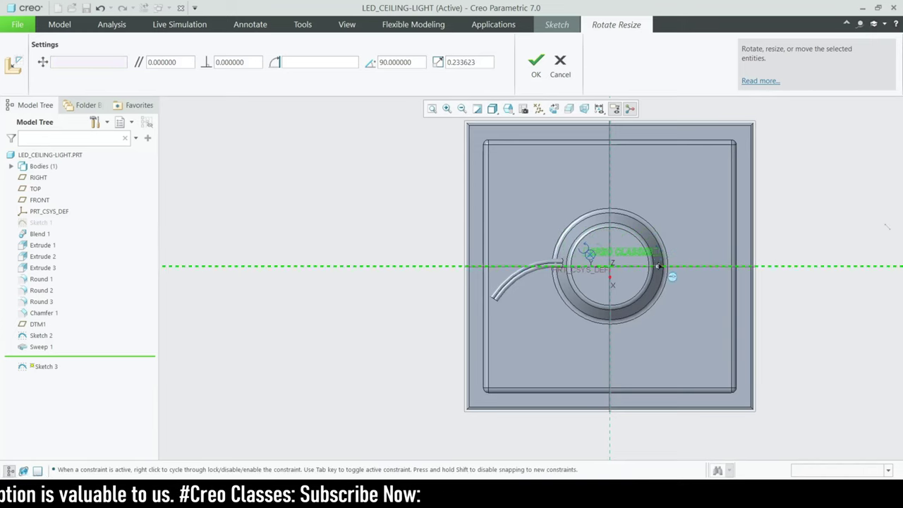
scroll(648, 248, up, 5)
drag(378, 279, 321, 349)
click(535, 64)
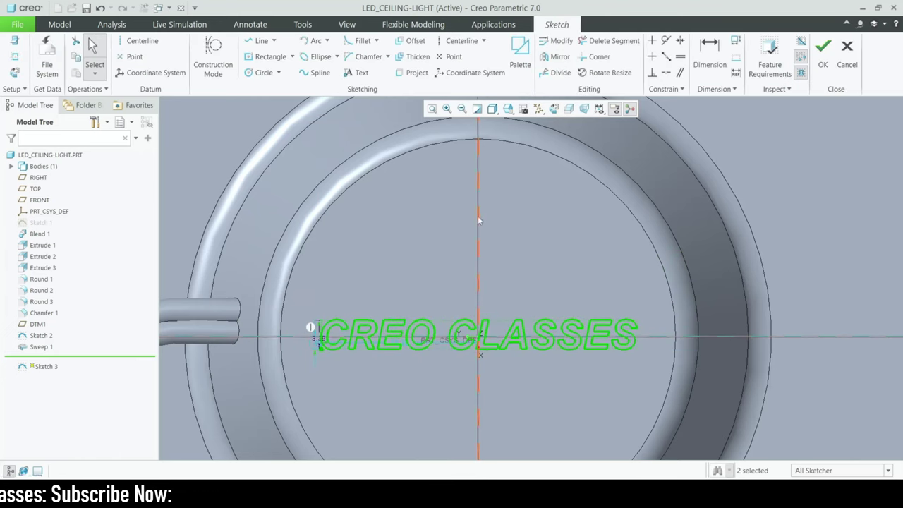
Complete the text sketch and set its extrusion depth to 0.20.
scroll(771, 127, down, 4)
click(819, 75)
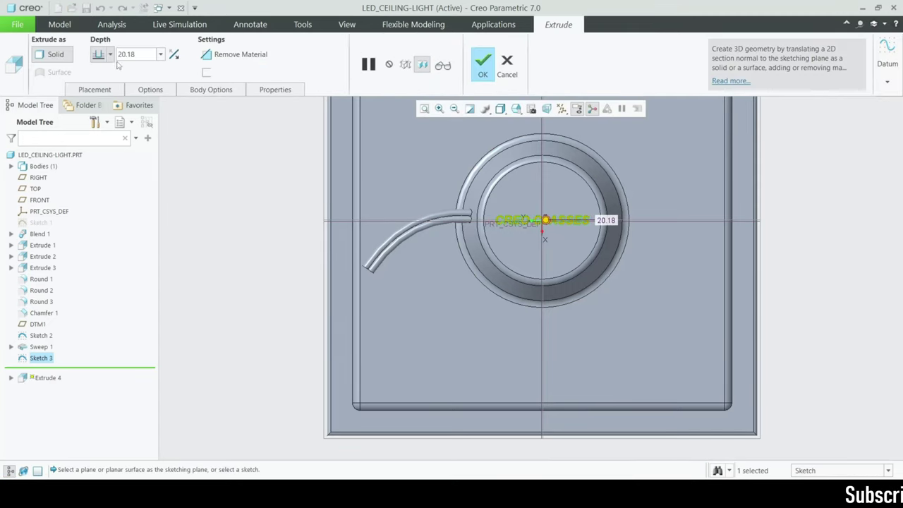
text(0.20)
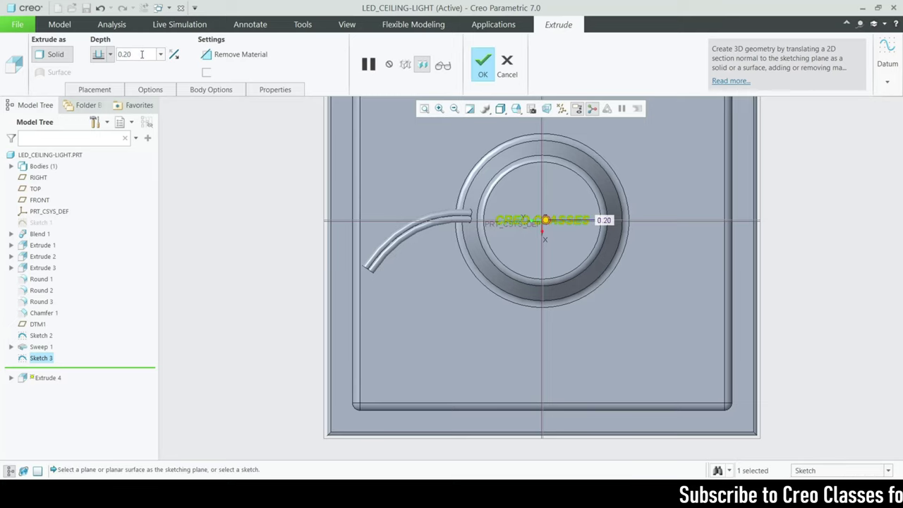
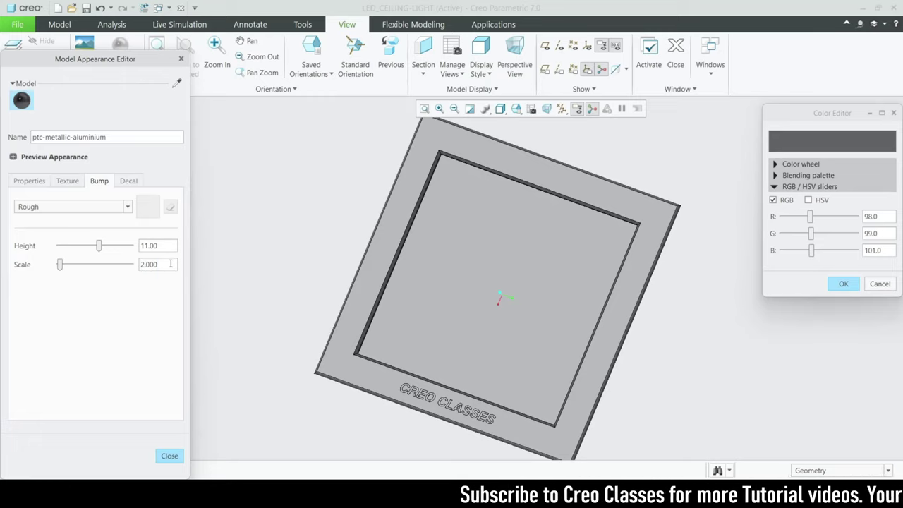
Accept the RGB 98, 99, 101 colour for the ptc-metallic-aluminium appearance and close the appearance editor.
click(843, 283)
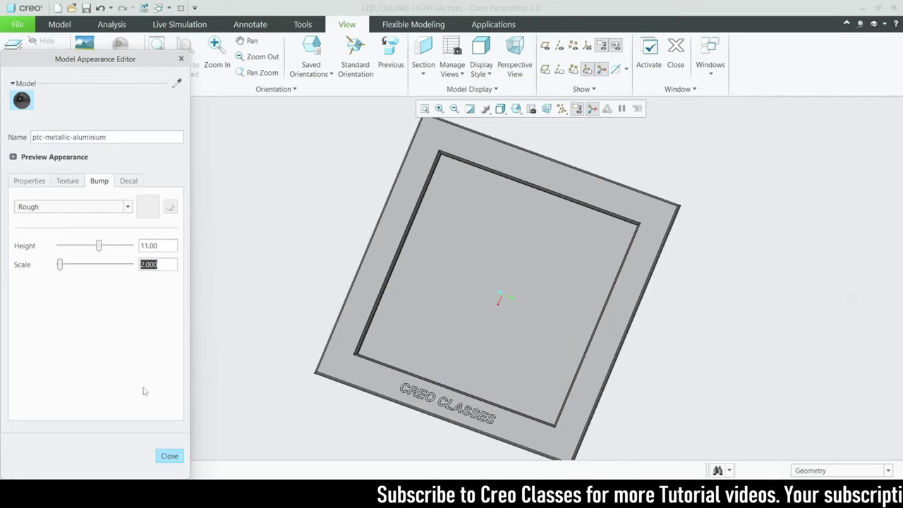
click(168, 456)
middle_drag(359, 412, 316, 211)
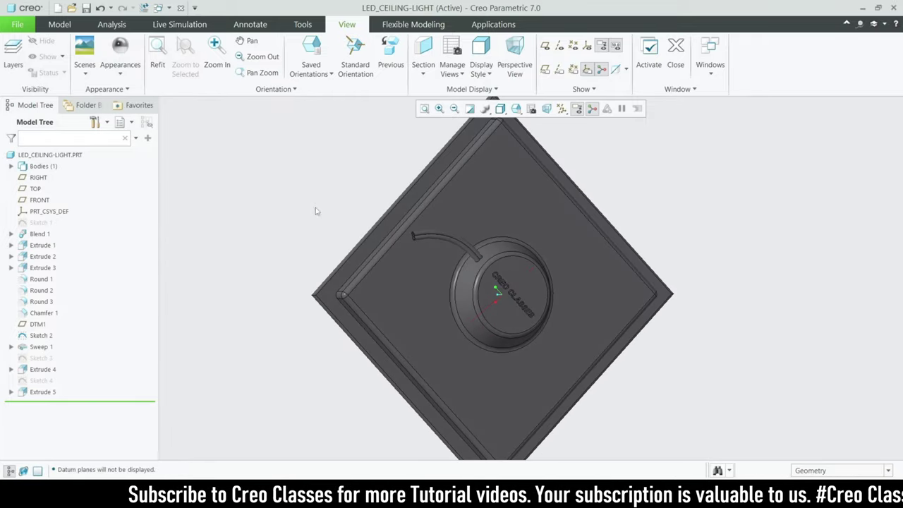
middle_drag(436, 285, 405, 326)
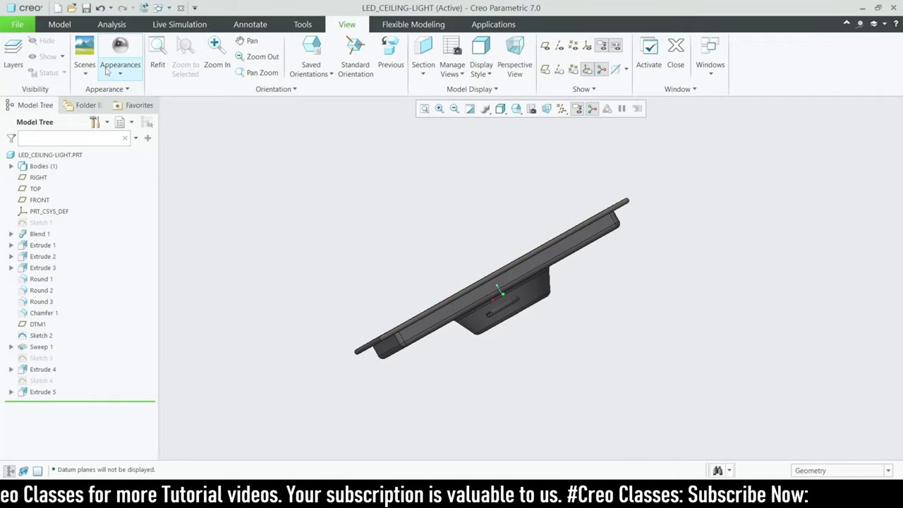
Start applying the white appearance, picking the front frame face and the recessed square panel face.
click(108, 70)
click(139, 139)
middle_drag(322, 312, 333, 334)
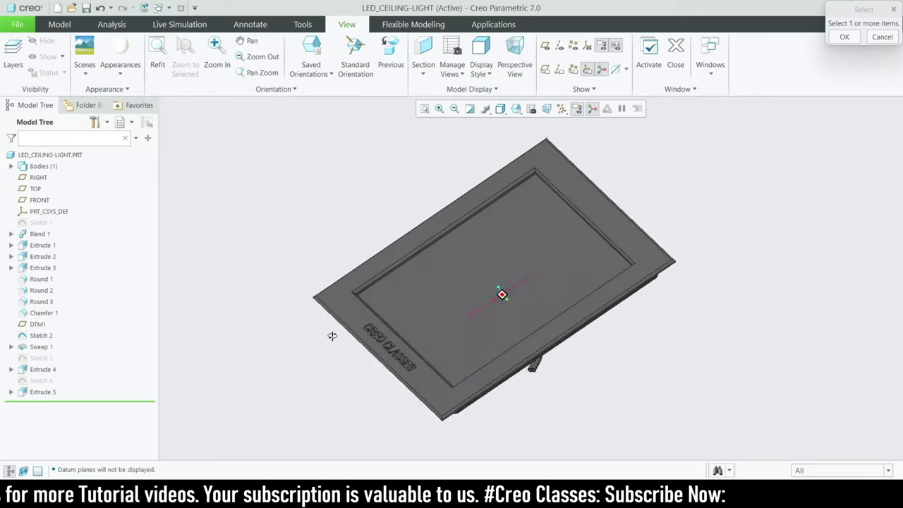
scroll(332, 335, up, 5)
scroll(312, 284, down, 5)
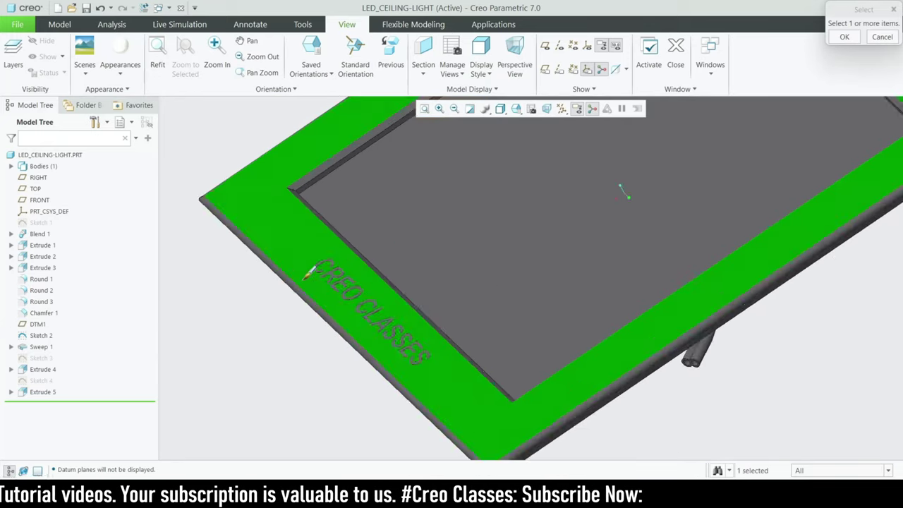
click(410, 248)
Restrict picking to Intent Surface and add the side walls around the recessed panel to the appearance selection.
scroll(368, 153, up, 5)
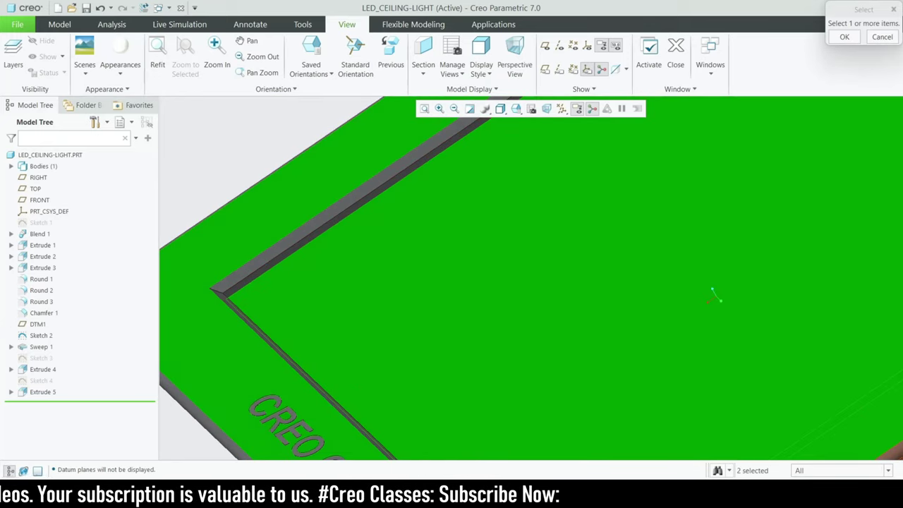
click(889, 471)
click(839, 438)
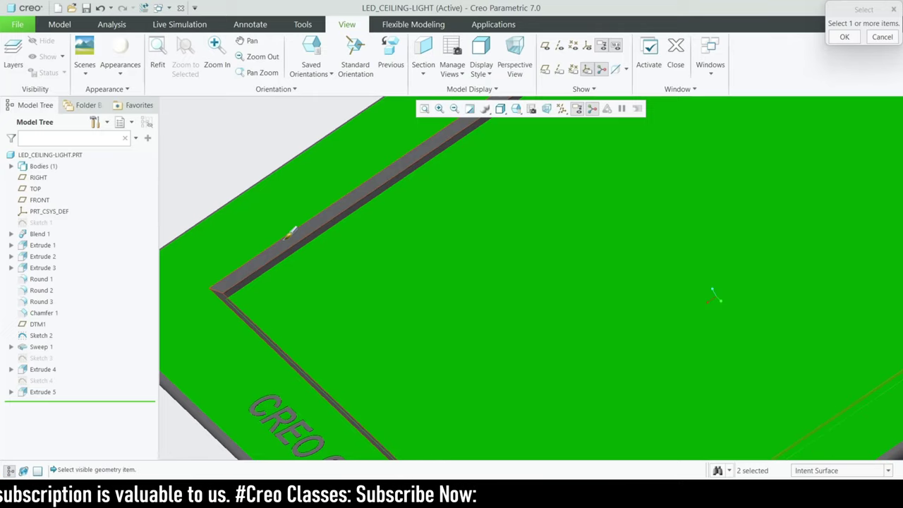
click(292, 234)
scroll(248, 263, down, 5)
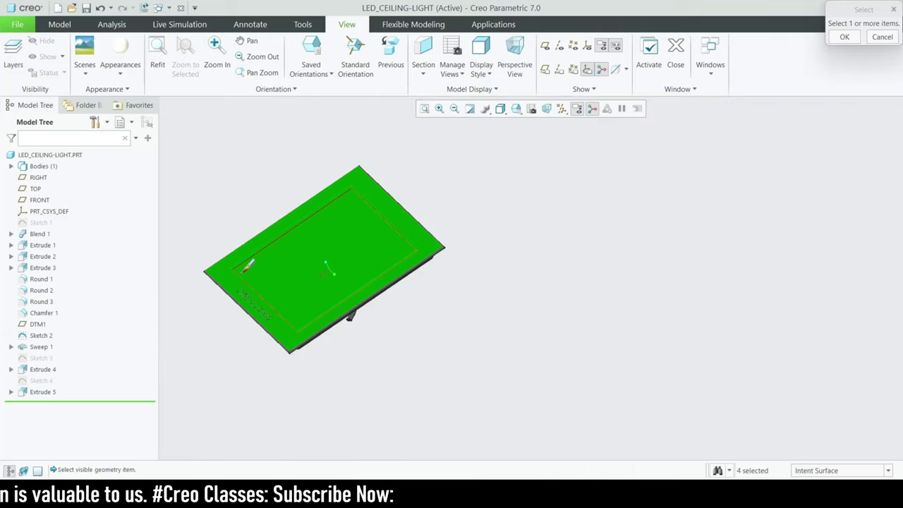
Add the surfaces along the front frame's outer edge to the appearance selection.
middle_drag(249, 263, 285, 250)
scroll(227, 248, up, 4)
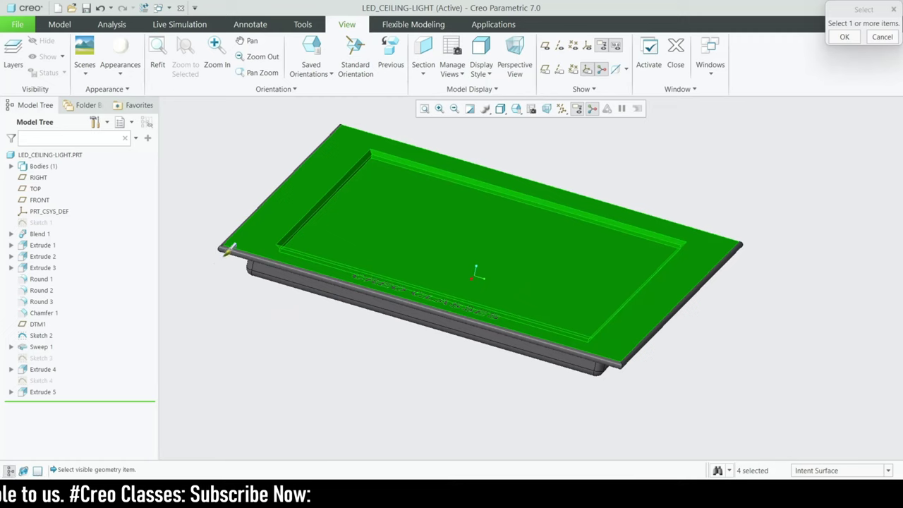
scroll(227, 243, up, 3)
click(228, 244)
scroll(229, 243, down, 3)
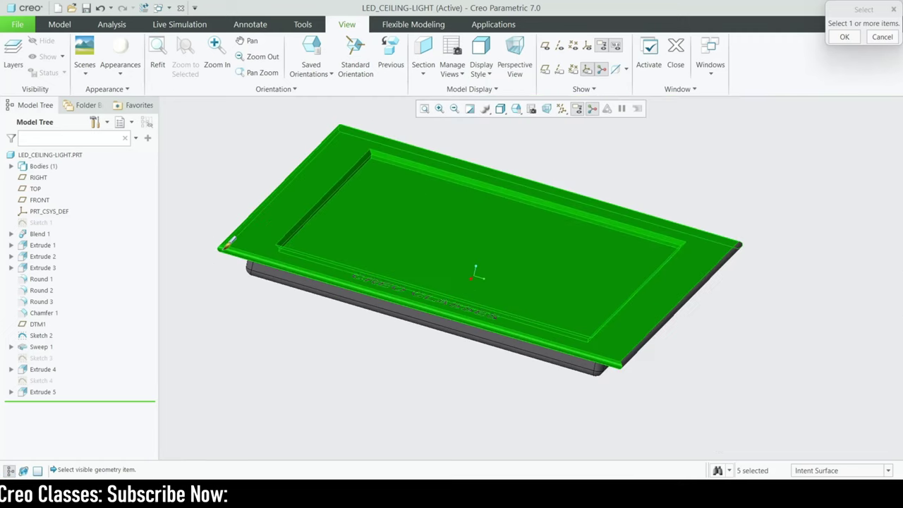
Add the back face of the frame's flange around the raised body to the appearance selection.
scroll(314, 268, up, 5)
scroll(377, 390, down, 4)
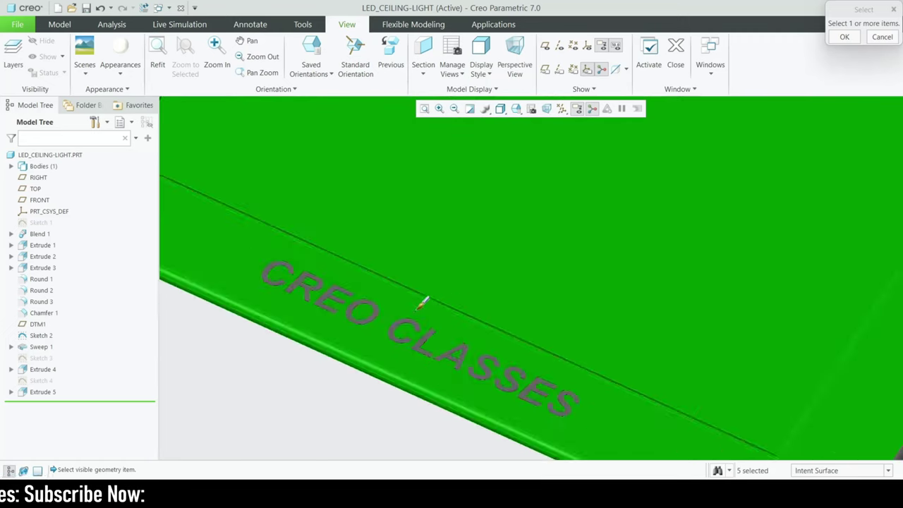
middle_drag(378, 382, 391, 331)
scroll(380, 388, down, 3)
scroll(381, 388, up, 2)
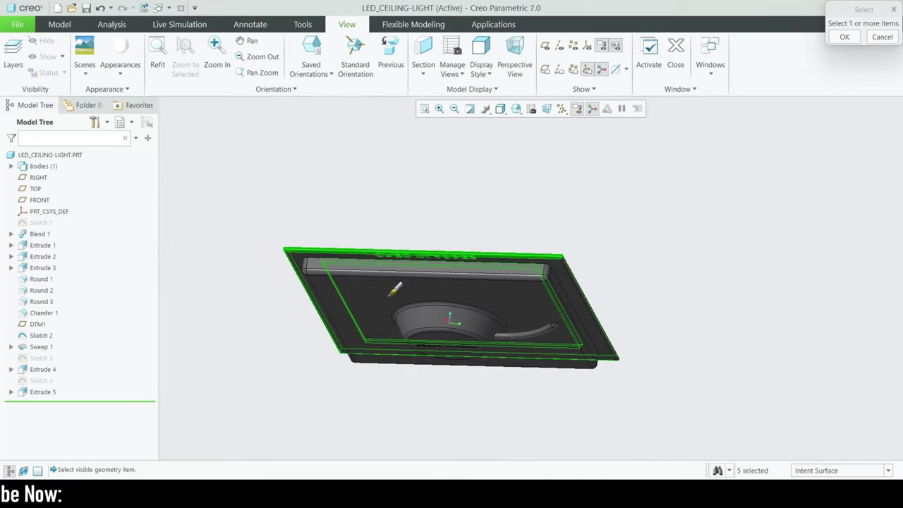
middle_drag(381, 388, 343, 303)
scroll(320, 325, up, 3)
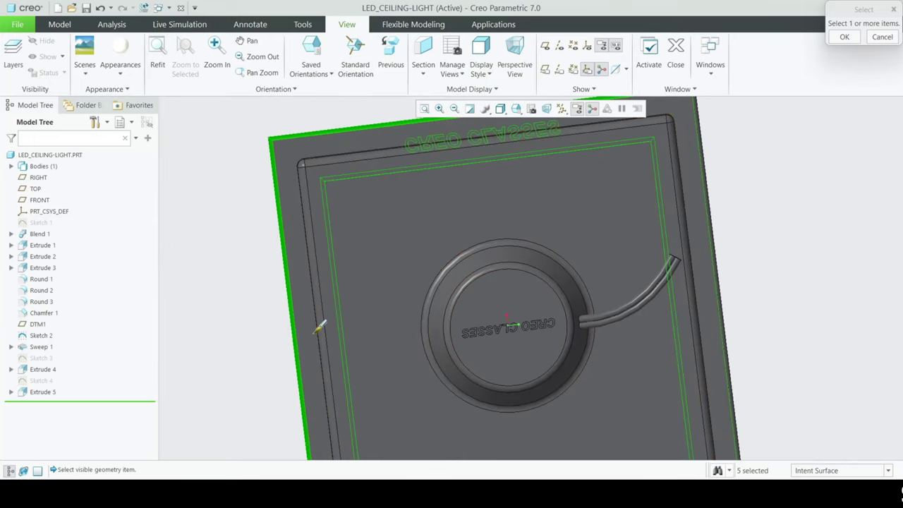
ctrl+click(317, 328)
scroll(431, 282, down, 2)
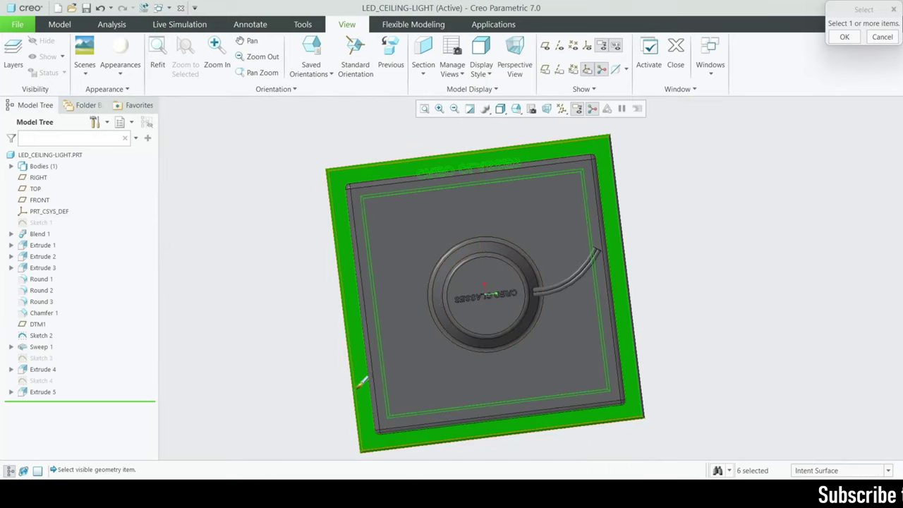
Add the remaining narrow surfaces along the flange's outer edge to the appearance selection.
middle_drag(516, 355, 691, 298)
scroll(358, 347, up, 5)
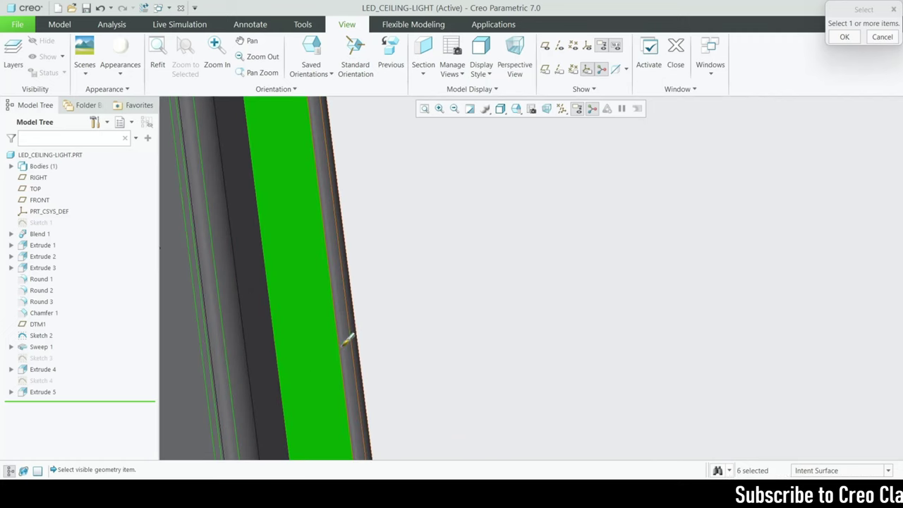
ctrl+click(349, 340)
scroll(470, 326, down, 5)
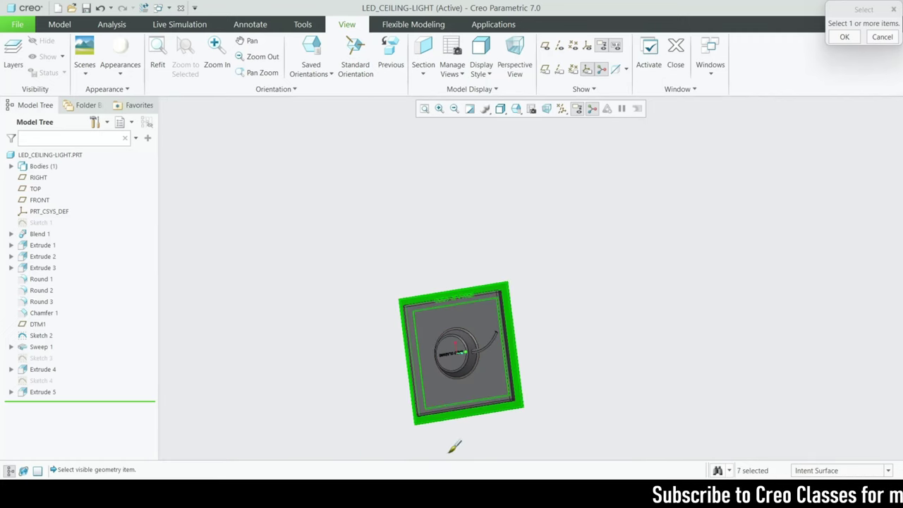
Examine the flange's edges, corners and back side for surfaces still missing from the appearance selection.
scroll(454, 437, up, 5)
middle_drag(453, 425, 388, 335)
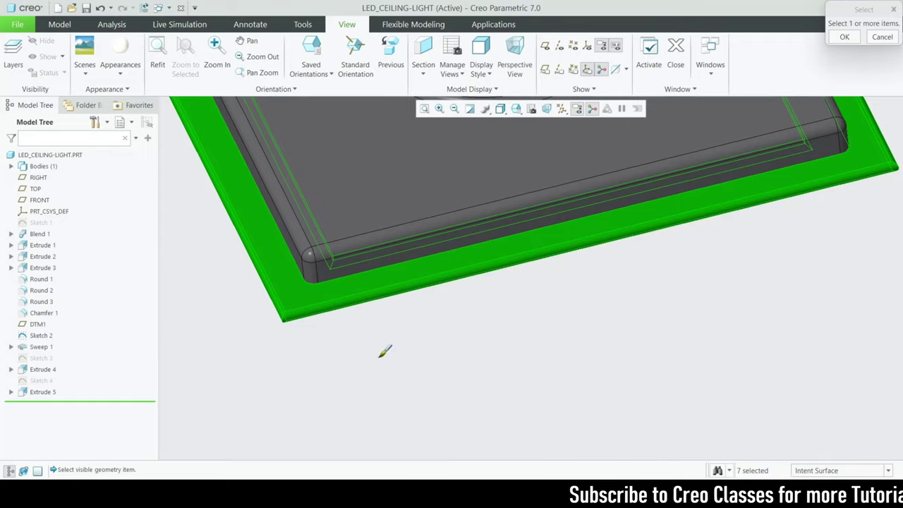
scroll(384, 351, down, 5)
middle_drag(373, 409, 374, 385)
scroll(343, 280, up, 5)
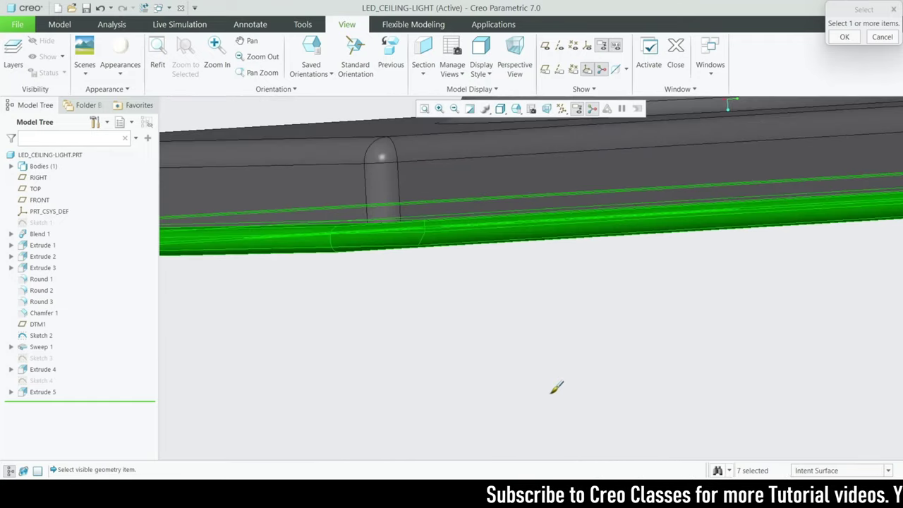
middle_drag(556, 388, 336, 399)
scroll(316, 334, down, 5)
middle_drag(303, 250, 333, 235)
scroll(333, 235, up, 4)
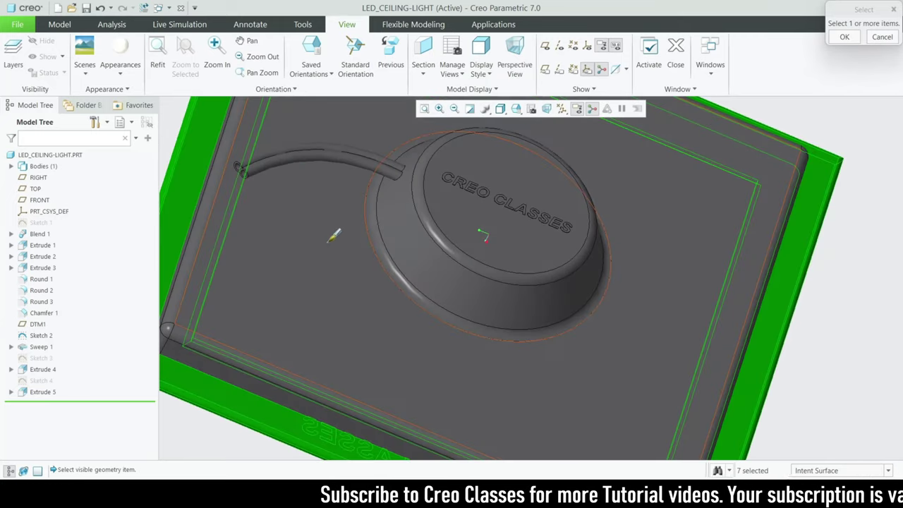
Add the twin-tube cable surfaces to the appearance selection and apply the white ceramic appearance to all selected surfaces.
scroll(286, 151, up, 8)
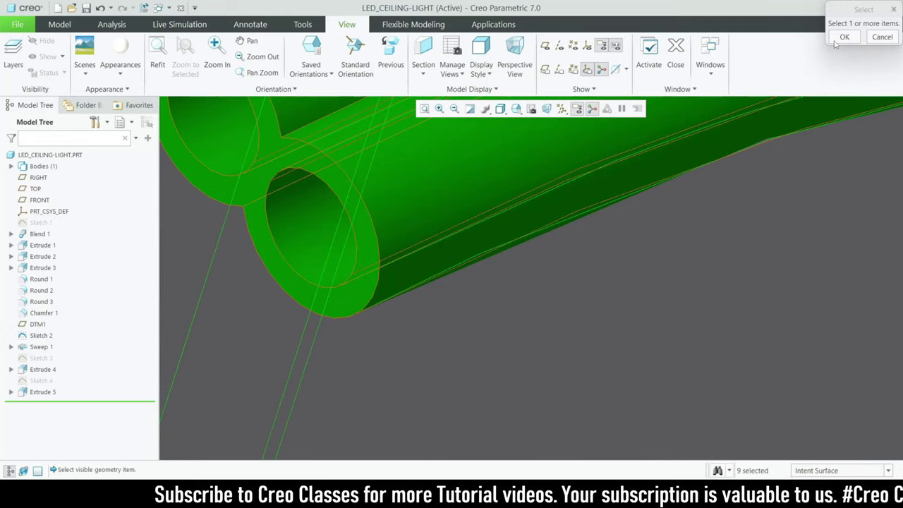
middle_click(510, 238)
scroll(509, 238, down, 8)
scroll(472, 240, down, 5)
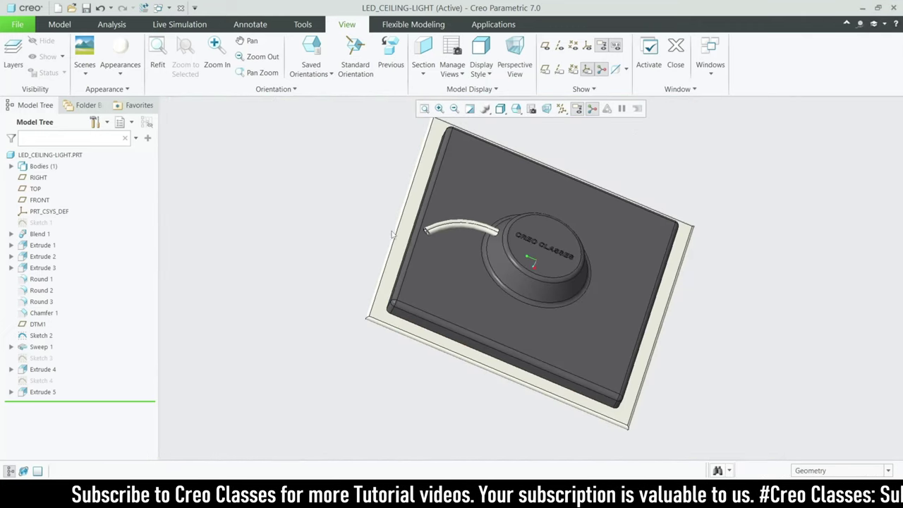
Apply the white ceramic appearance to the CREO CLASSES lettering on the round raised cap.
scroll(533, 262, up, 6)
scroll(558, 275, up, 5)
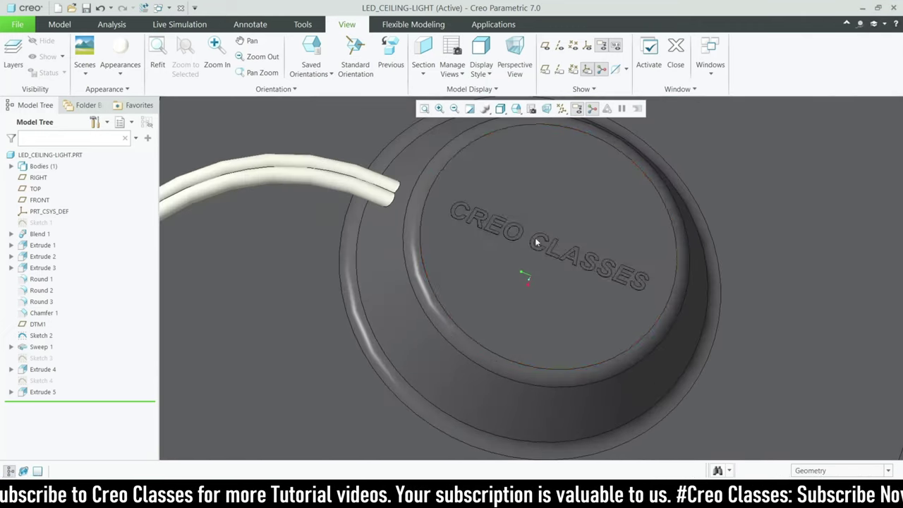
click(120, 48)
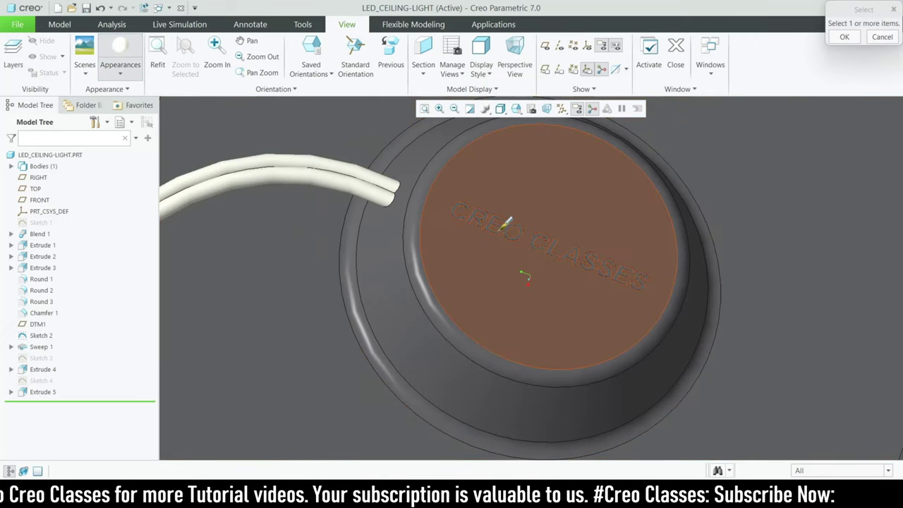
click(549, 223)
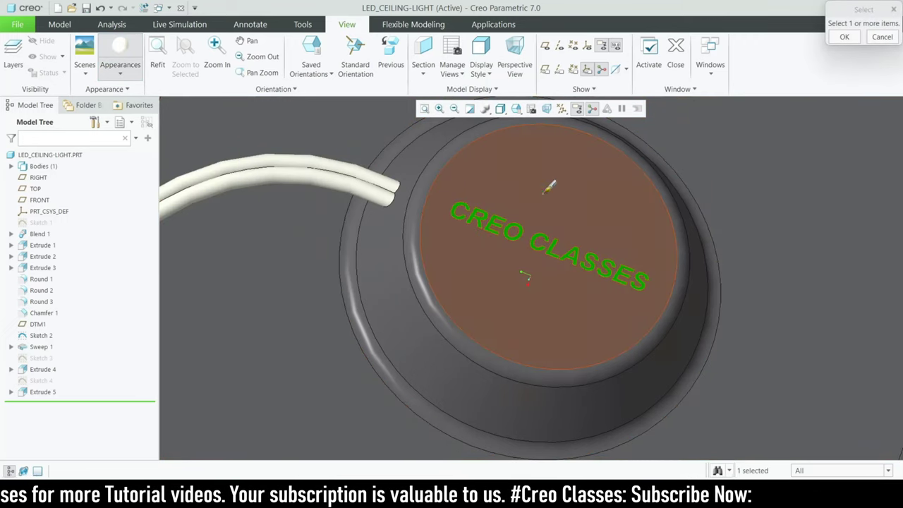
middle_click(522, 226)
scroll(522, 225, down, 5)
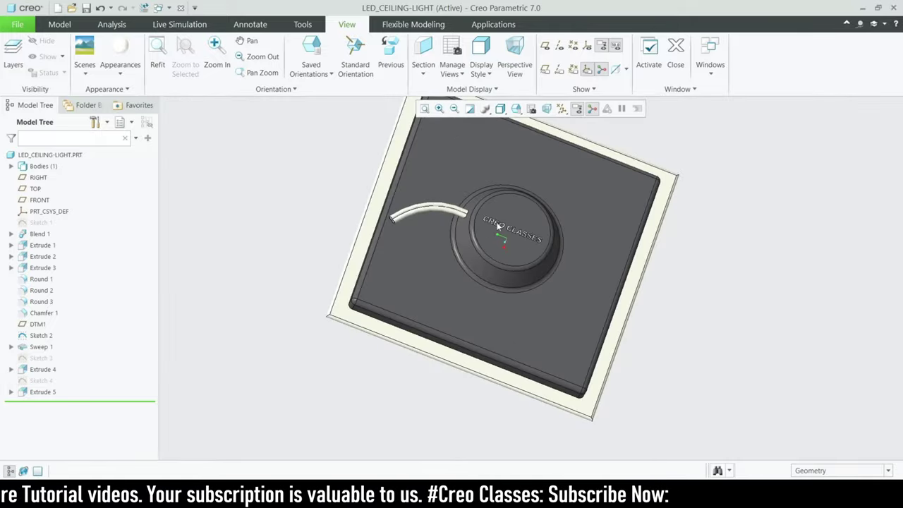
Turn the model to its front face and set the display style to Shading With Reflections.
middle_drag(522, 226, 409, 177)
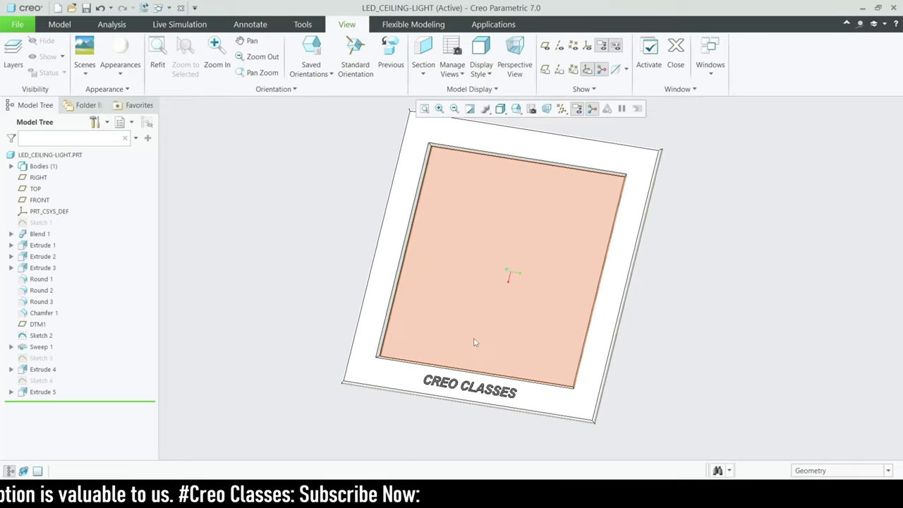
middle_drag(476, 343, 510, 269)
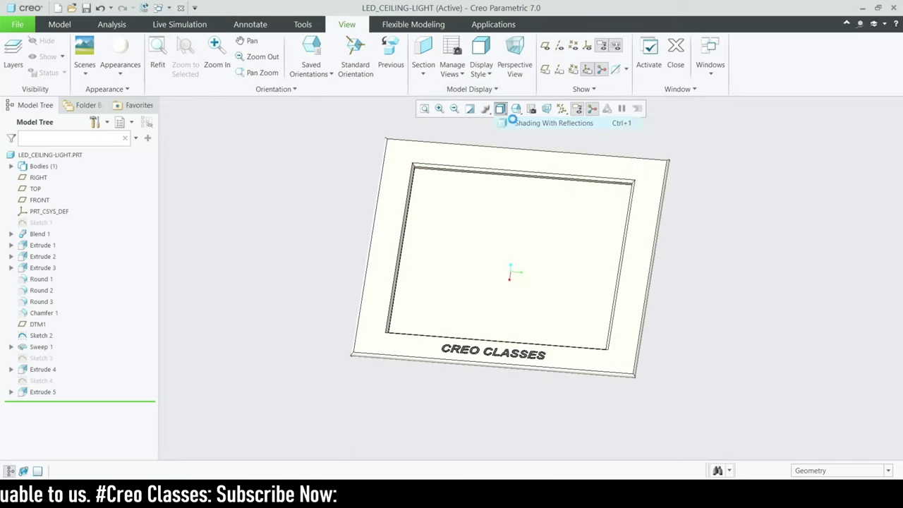
mouse_move(453, 397)
middle_down()
mouse_move(387, 246)
mouse_move(399, 278)
mouse_move(317, 258)
mouse_move(250, 202)
mouse_move(241, 245)
middle_up()
mouse_move(375, 356)
middle_down()
mouse_move(325, 190)
mouse_move(321, 227)
mouse_move(357, 403)
mouse_move(324, 362)
mouse_move(319, 382)
mouse_move(345, 347)
mouse_move(326, 341)
middle_up()
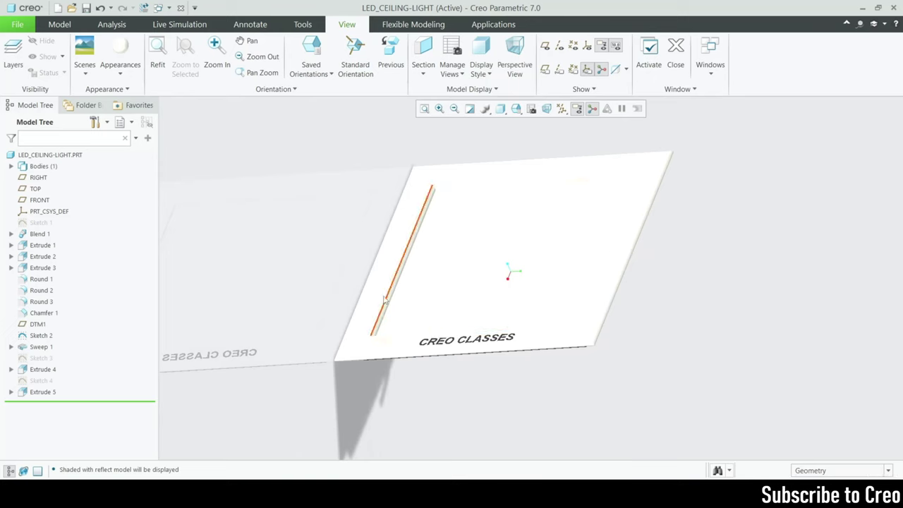
Open the white ptc-ceramic model appearance for editing and try the Metal class on it.
click(120, 71)
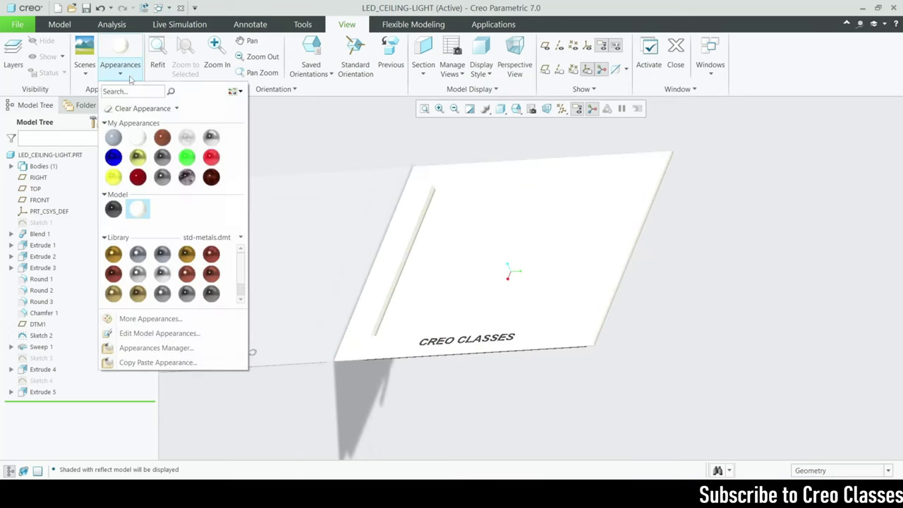
click(161, 221)
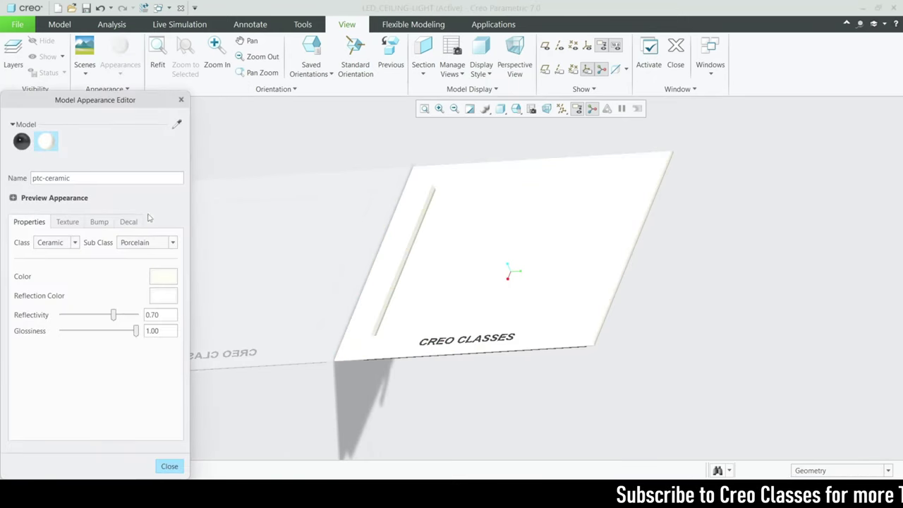
click(74, 243)
click(64, 265)
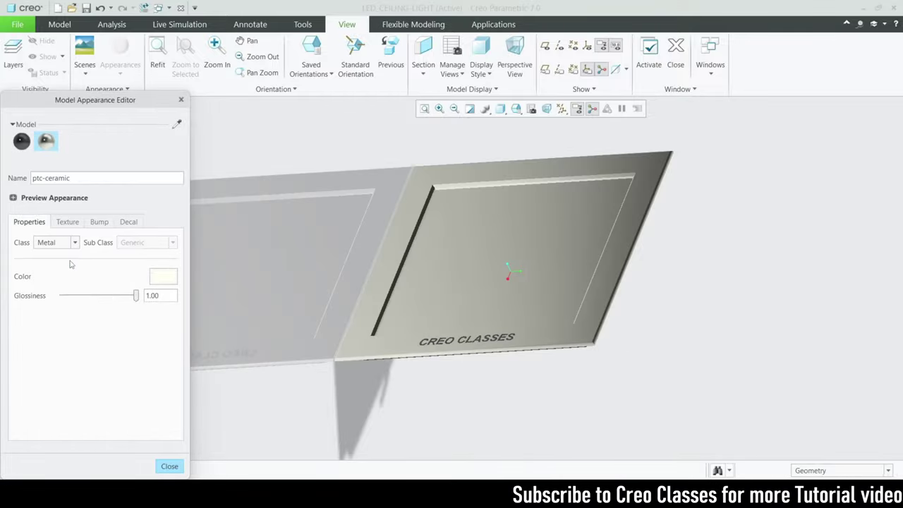
middle_drag(335, 325, 305, 195)
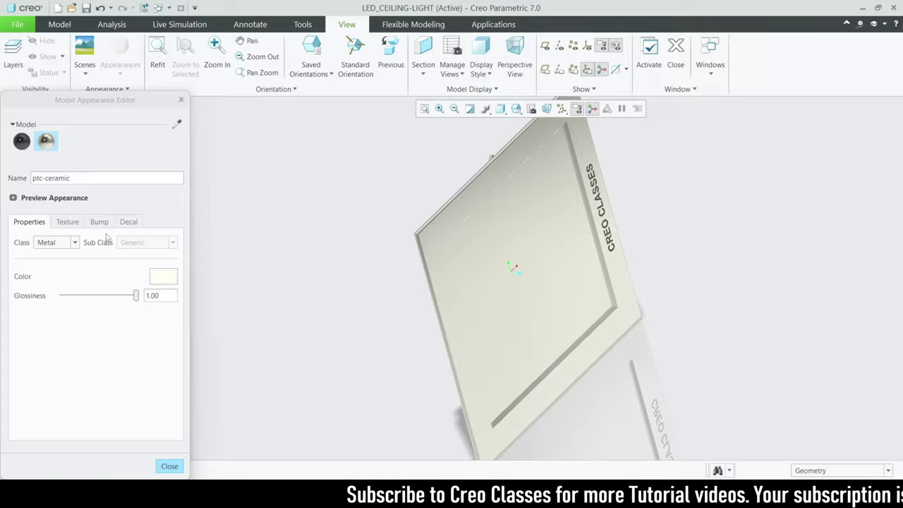
Try the Wood class with the Rough sub class on the ptc-ceramic appearance and test its sliders.
click(74, 243)
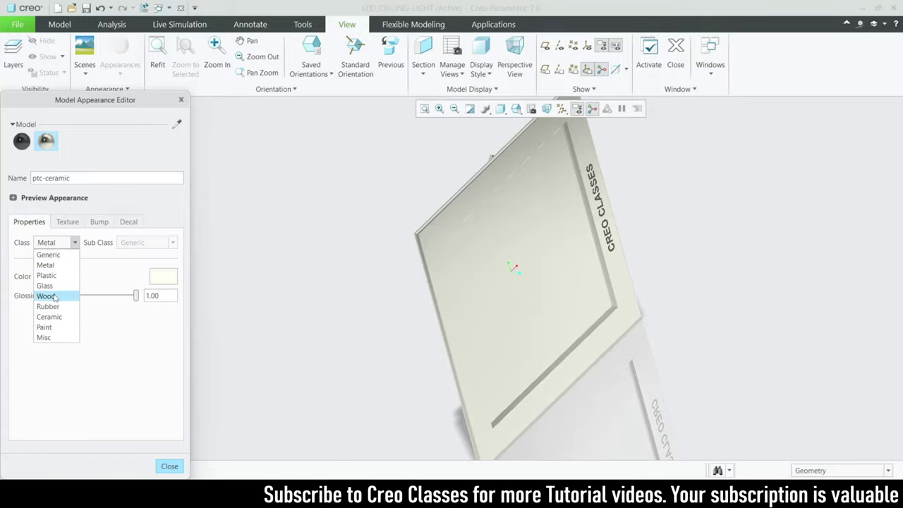
click(47, 296)
middle_drag(386, 427, 294, 341)
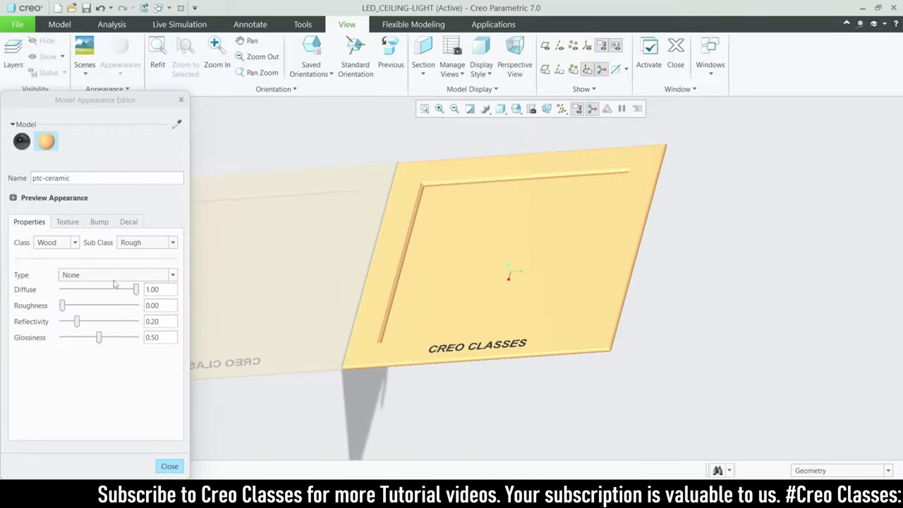
drag(135, 296, 167, 302)
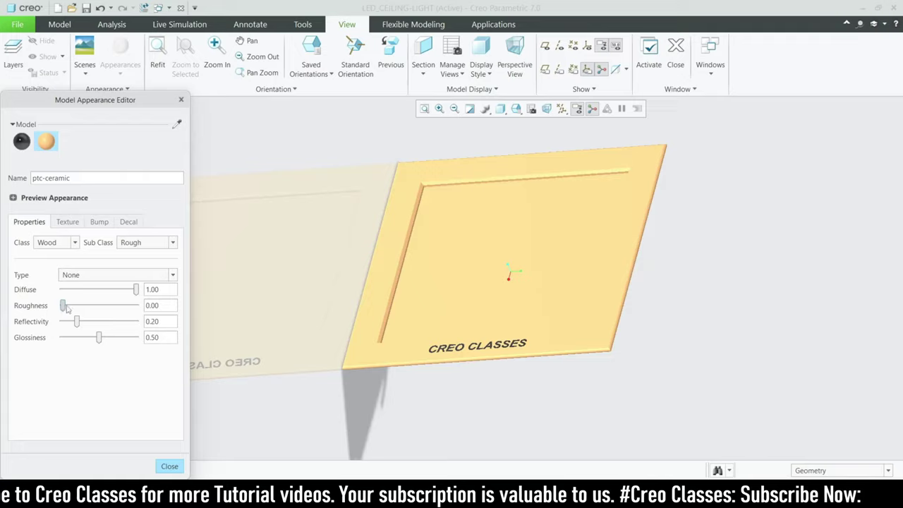
drag(67, 309, 6, 302)
Set the appearance class to Misc with sub class Fabric and change its color to RGB 235, 235, 235 using the color wheel.
click(60, 242)
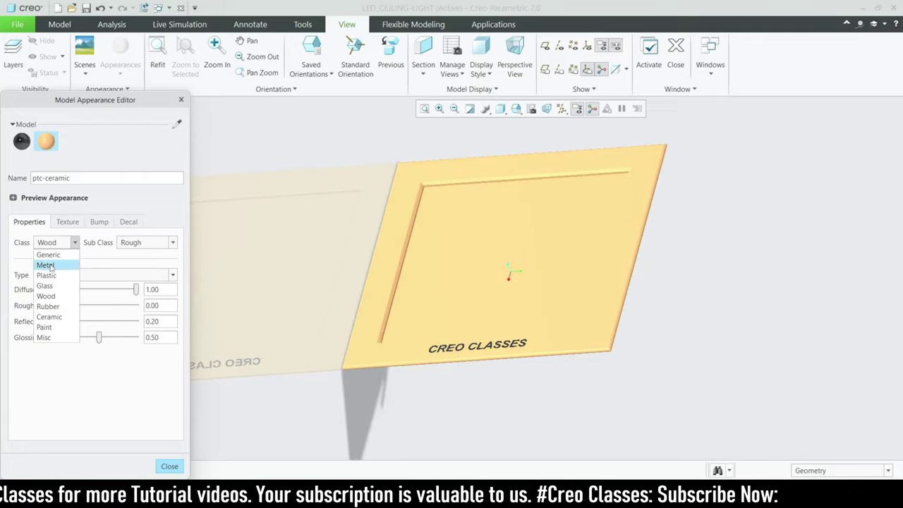
click(52, 337)
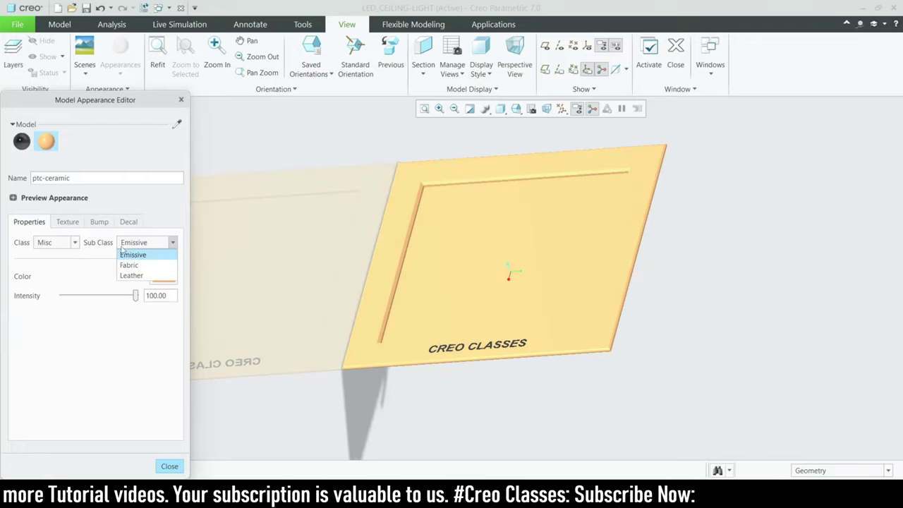
click(130, 266)
click(160, 277)
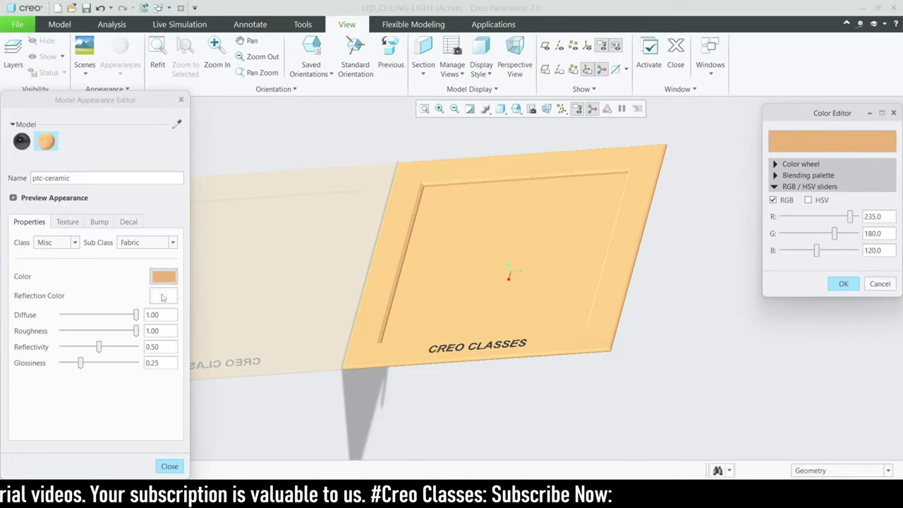
click(785, 166)
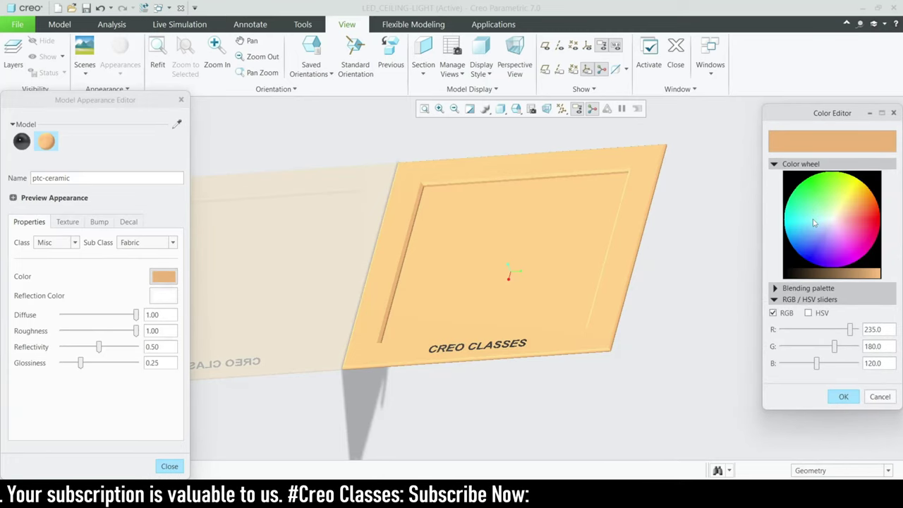
drag(813, 223, 830, 221)
middle_drag(341, 390, 376, 390)
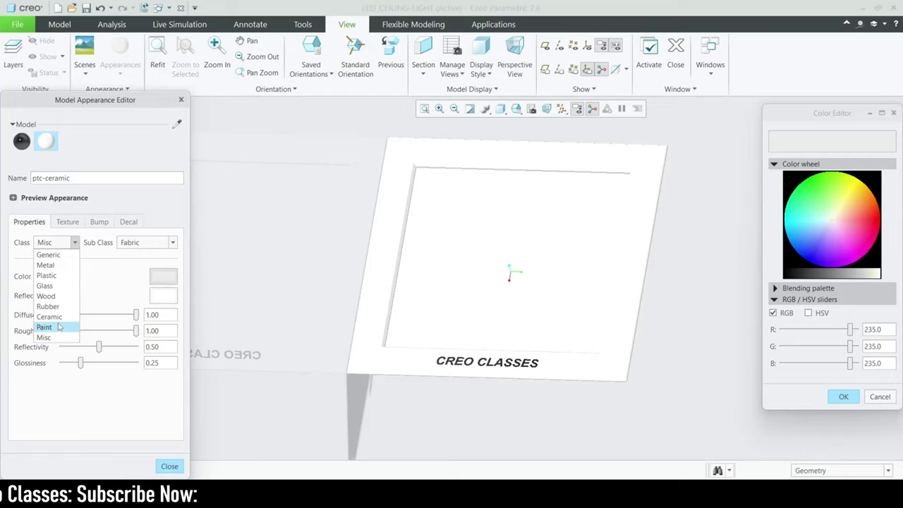
Try the Paint class and the Rubber class on the ptc-ceramic appearance, comparing how the frame reflects.
click(60, 327)
middle_drag(469, 360, 299, 277)
click(74, 243)
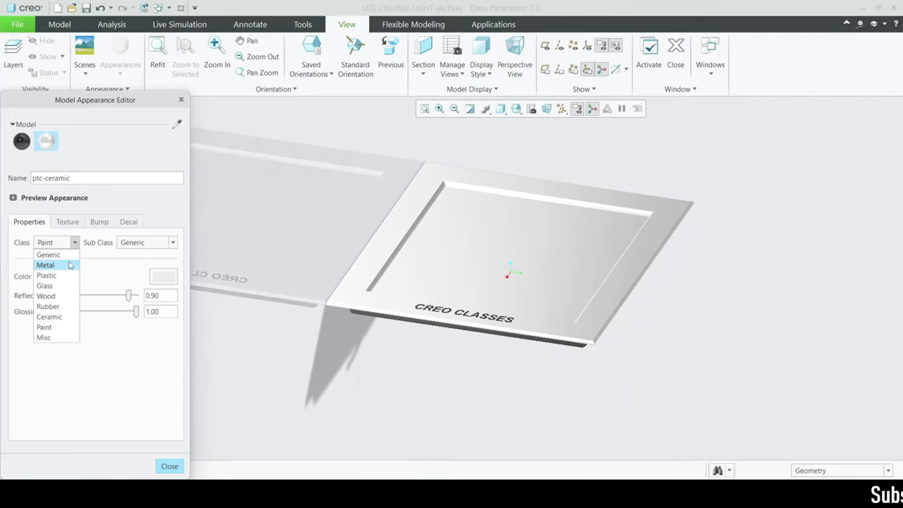
click(60, 308)
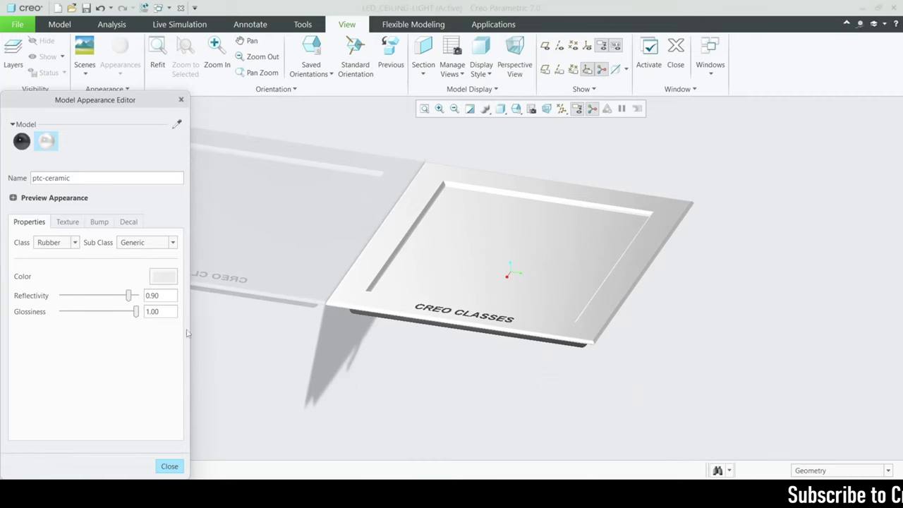
mouse_move(365, 347)
middle_down()
mouse_move(367, 310)
mouse_move(365, 350)
middle_up()
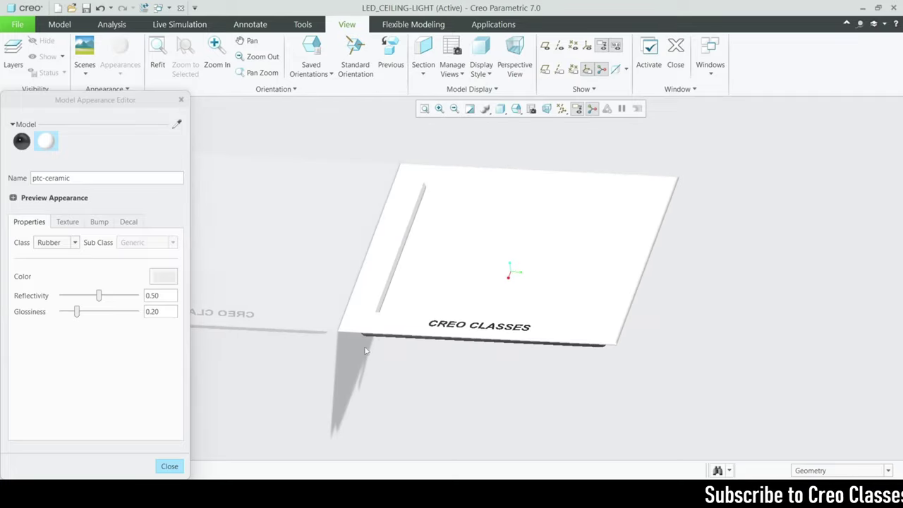
click(74, 243)
click(70, 306)
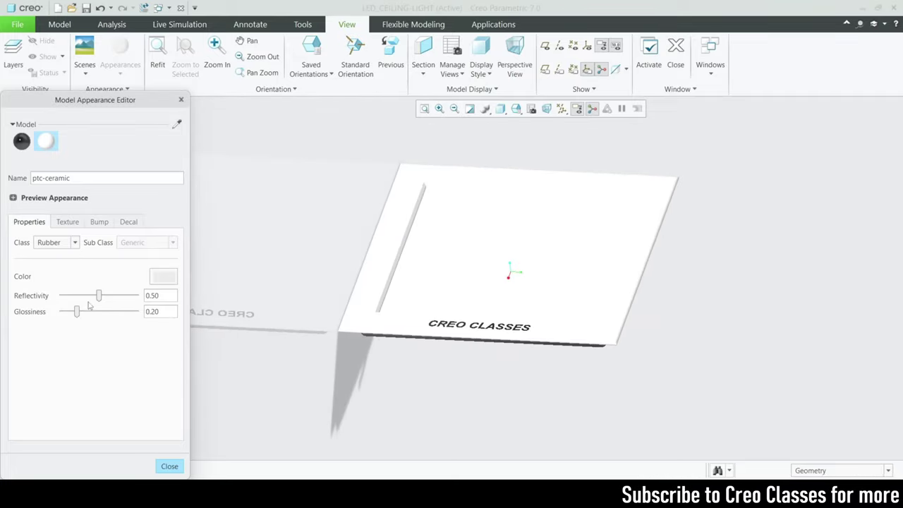
Try the Glass class on the ptc-ceramic appearance with the transparency lowered to 0.45.
click(75, 243)
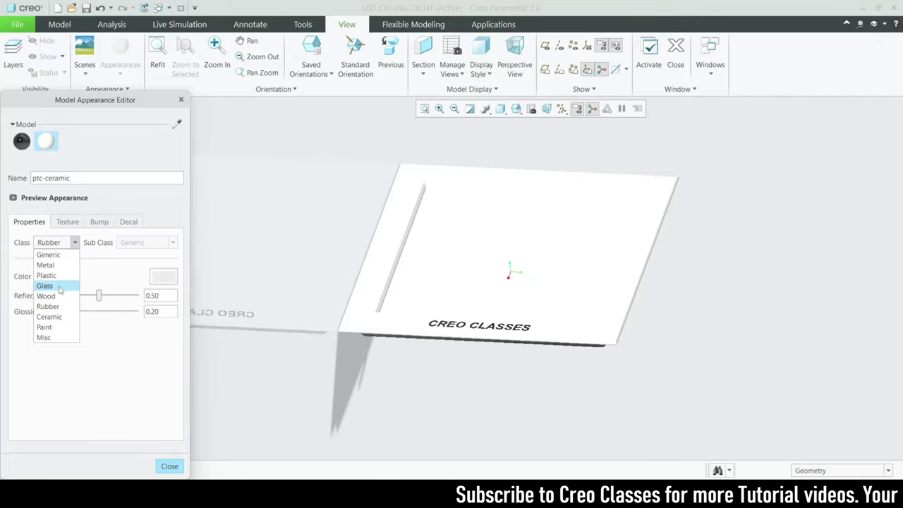
click(59, 288)
middle_drag(220, 311, 254, 312)
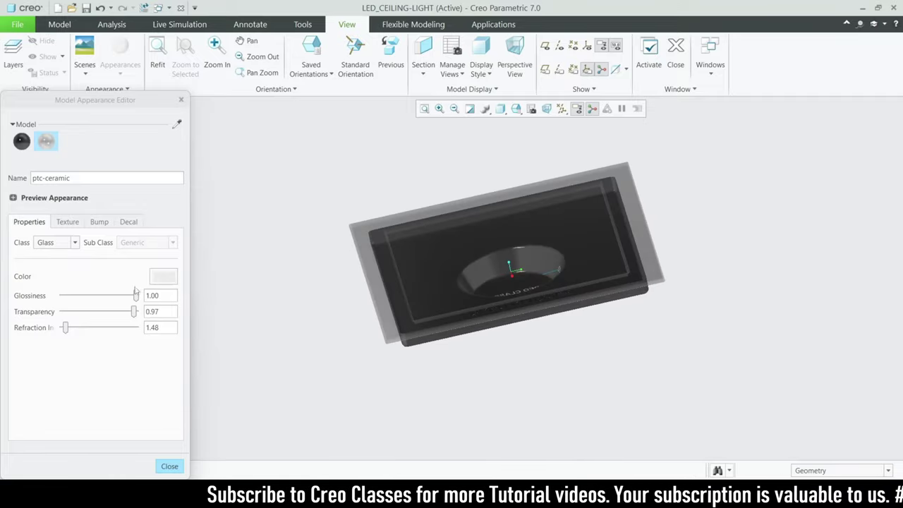
drag(137, 296, 97, 313)
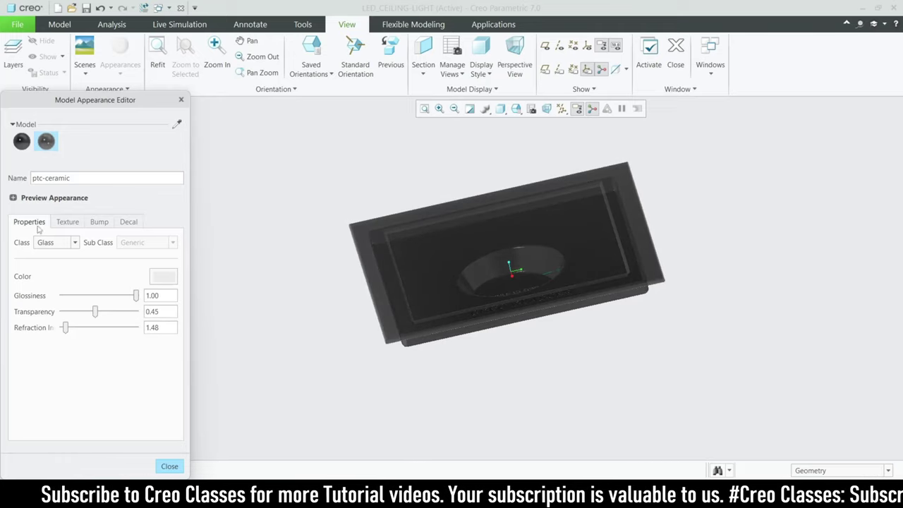
Try the Generic class and the Plastic class on the ptc-ceramic appearance.
click(68, 242)
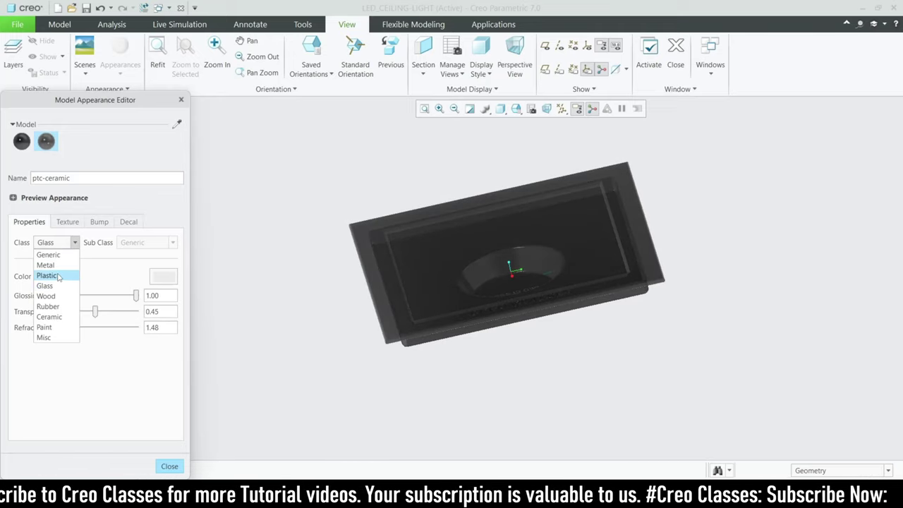
click(49, 255)
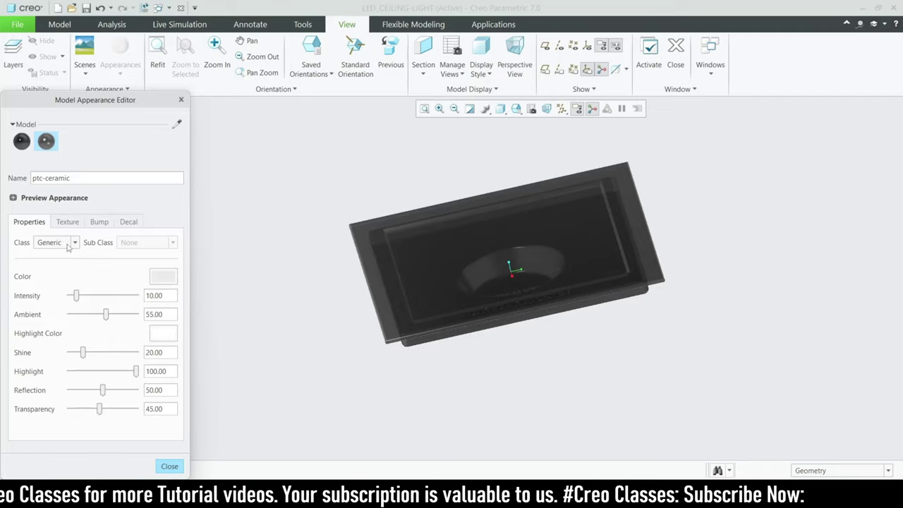
click(67, 242)
click(71, 274)
Set the ptc-ceramic appearance to the Paint class, raise its reflectivity to 1.00 and close the appearance editor.
click(74, 242)
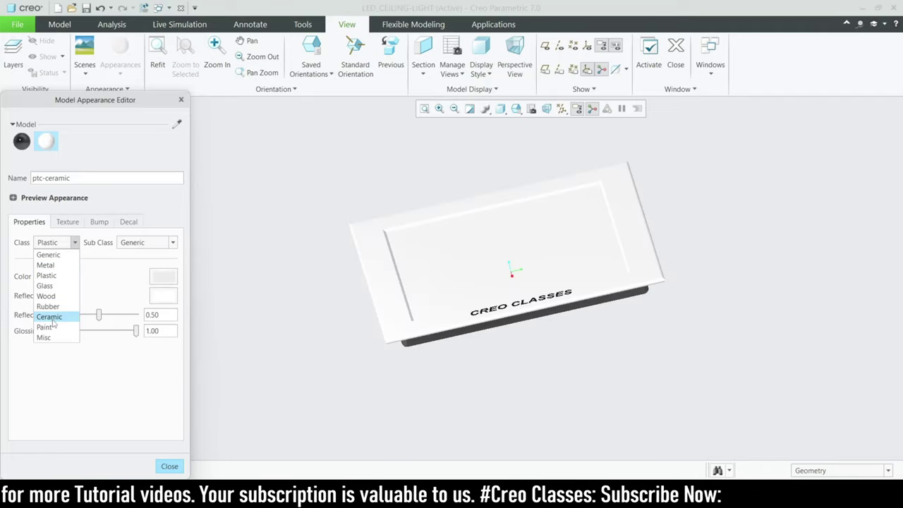
click(55, 327)
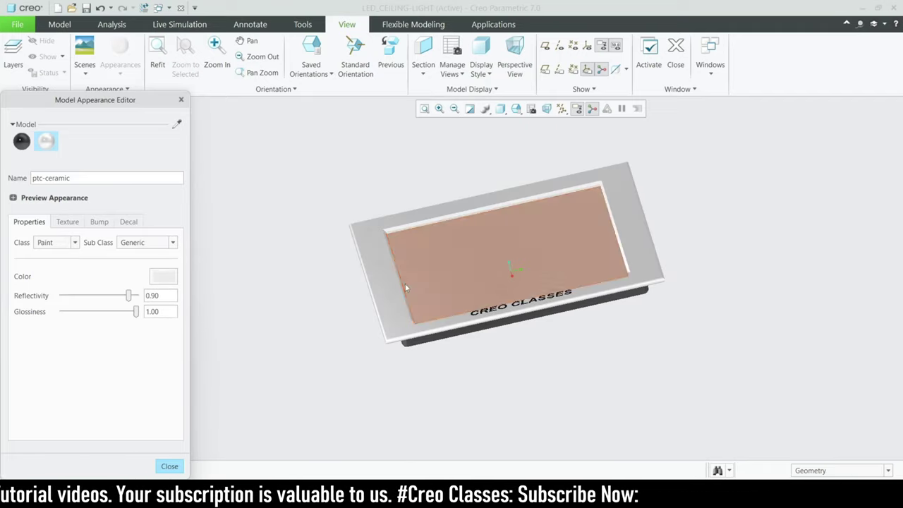
mouse_move(405, 283)
middle_down()
mouse_move(383, 354)
mouse_move(421, 298)
mouse_move(373, 339)
middle_up()
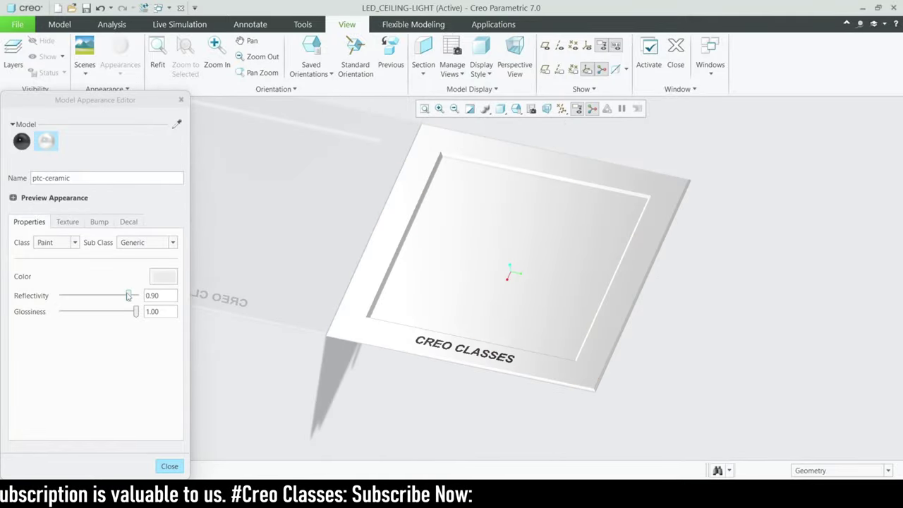
mouse_move(128, 296)
mouse_down()
mouse_move(68, 297)
mouse_move(143, 293)
mouse_up()
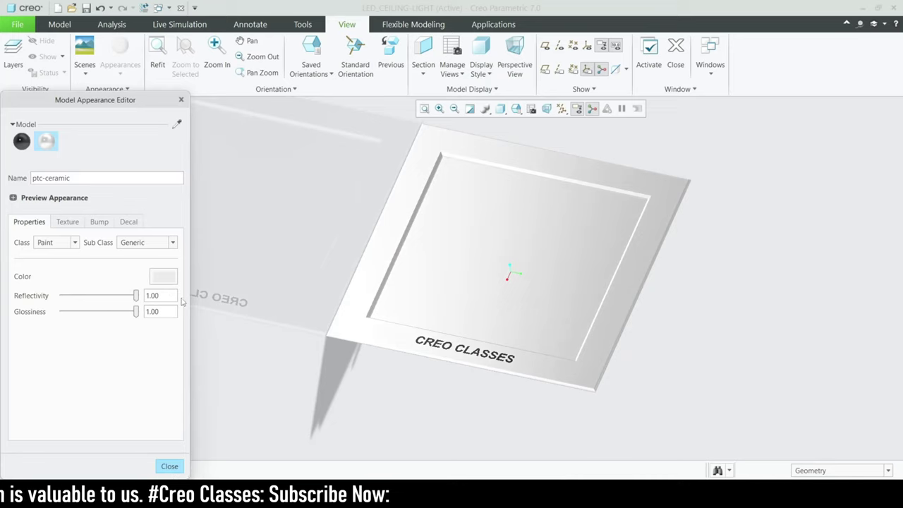
click(169, 466)
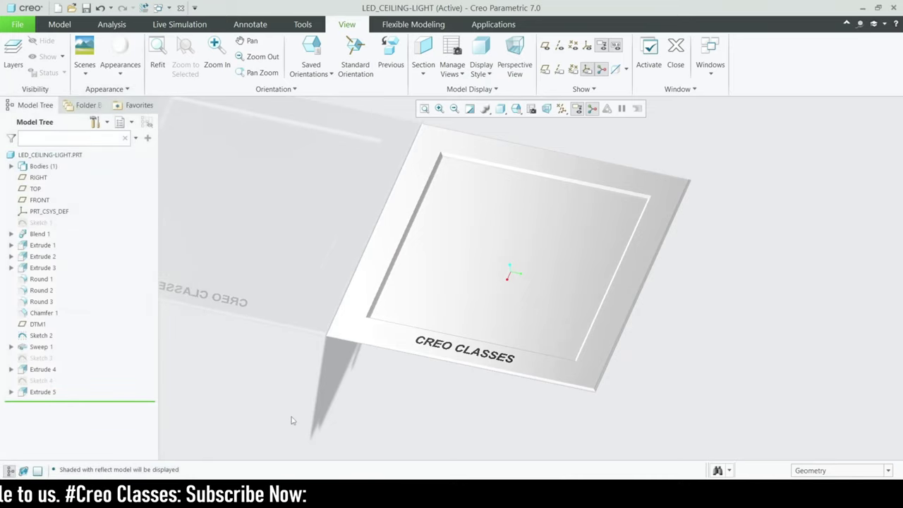
Open the environment settings of the active scene for editing and try Front as the floor plane, checking the frame's look.
click(87, 70)
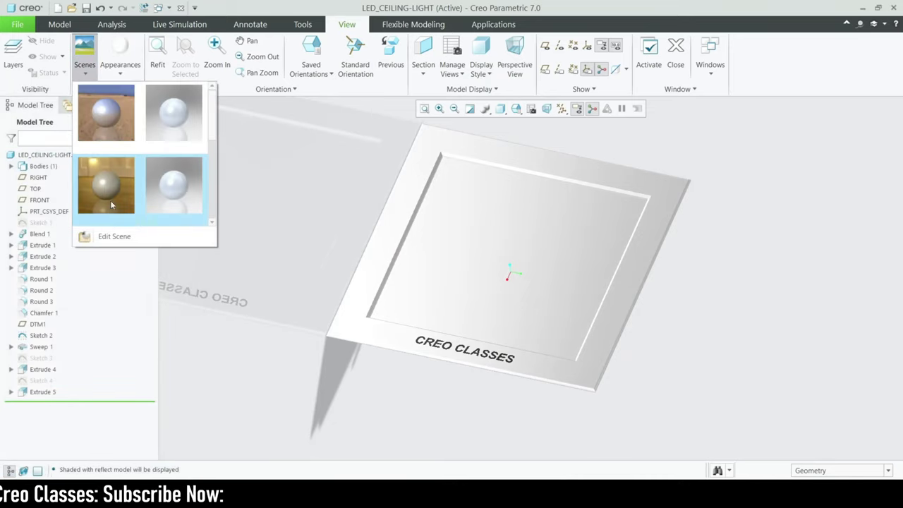
click(110, 232)
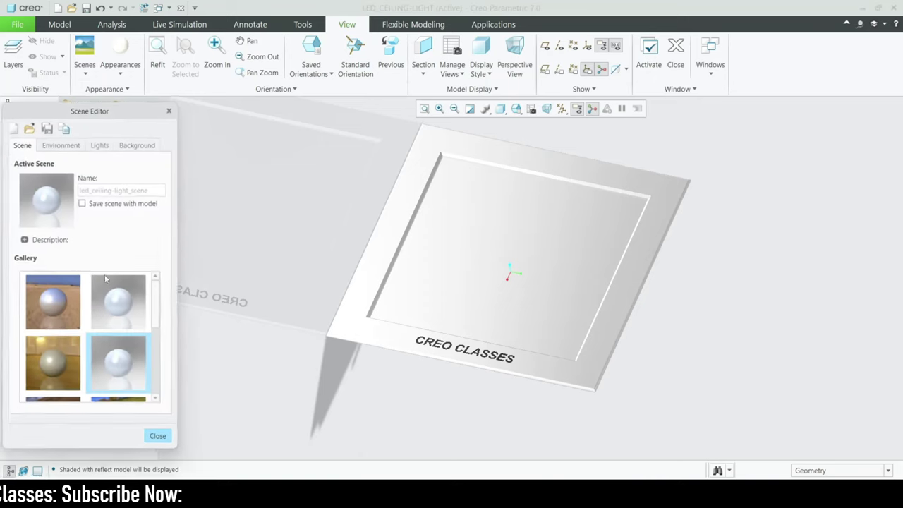
click(62, 142)
click(126, 395)
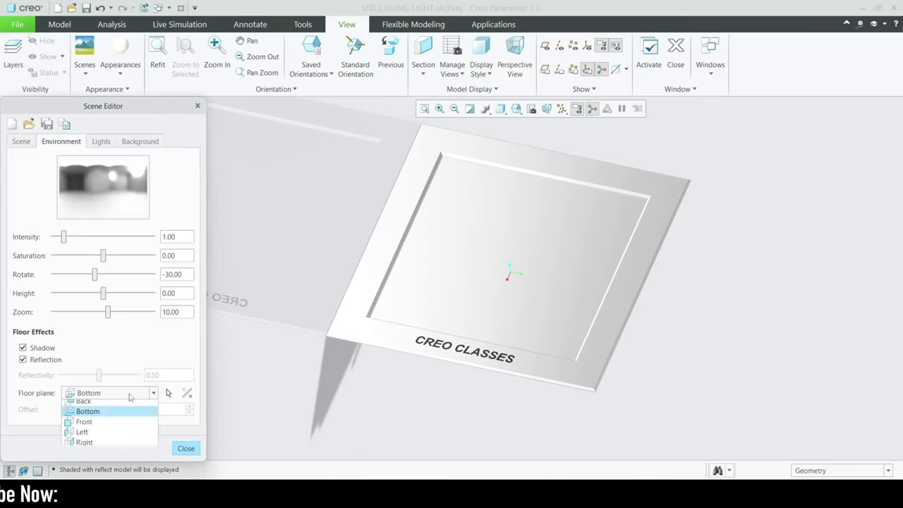
click(107, 428)
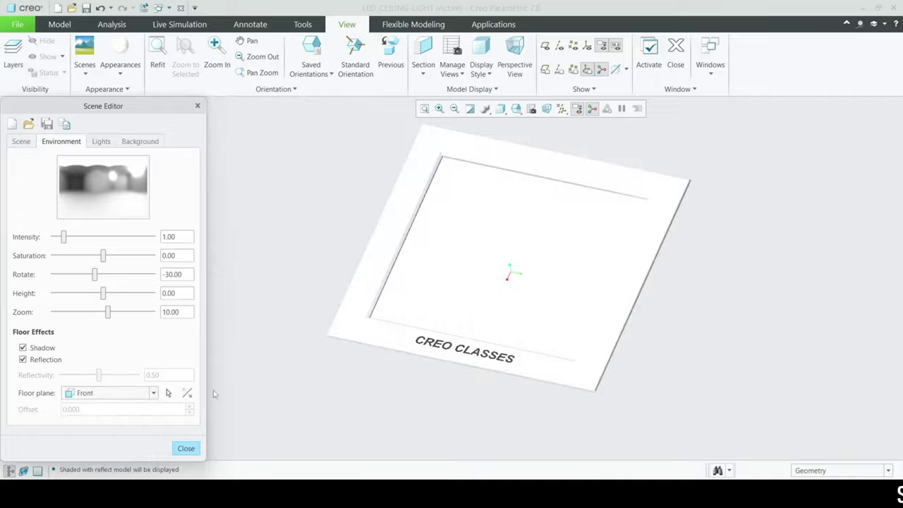
middle_drag(437, 268, 445, 180)
Try Left as the scene's floor plane, and switch the floor plane to Right.
click(134, 393)
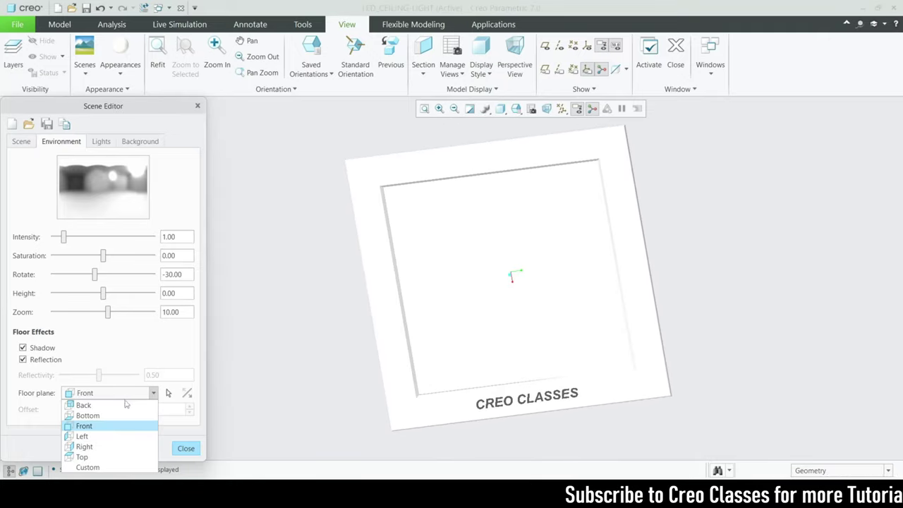
click(82, 433)
middle_drag(455, 365, 487, 353)
click(106, 393)
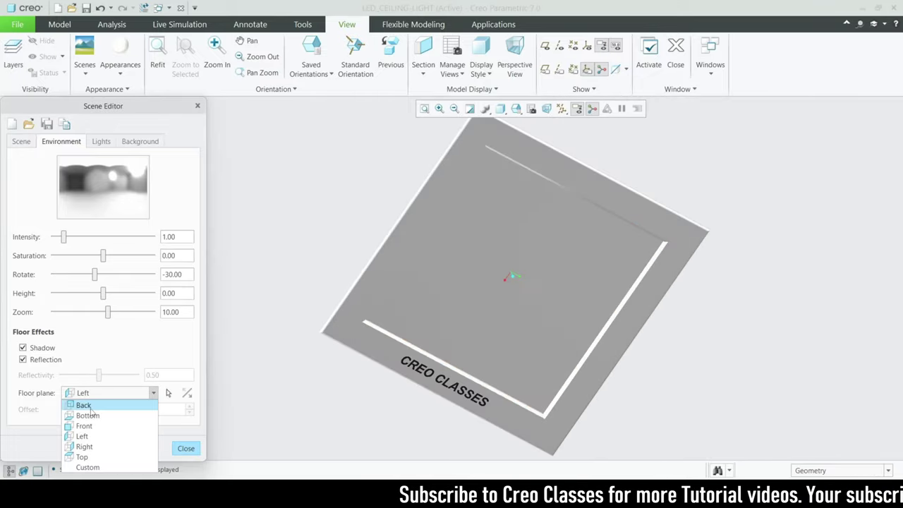
click(88, 445)
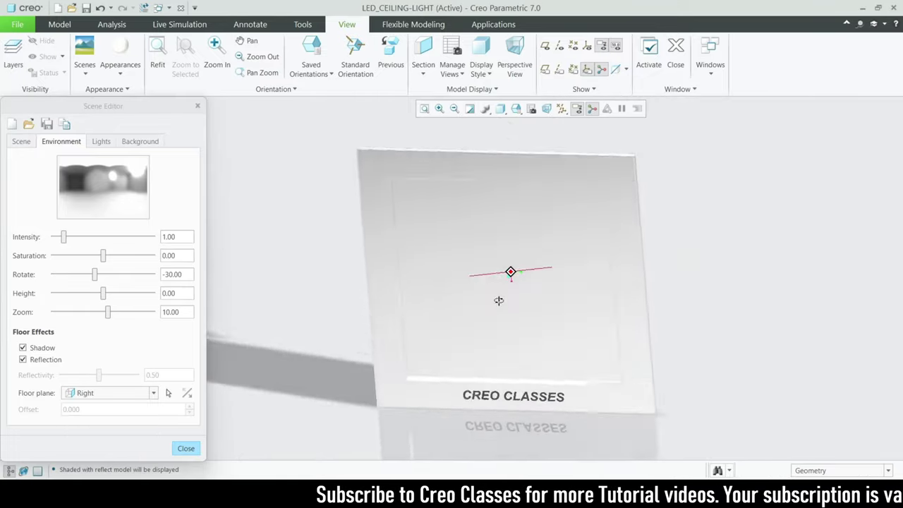